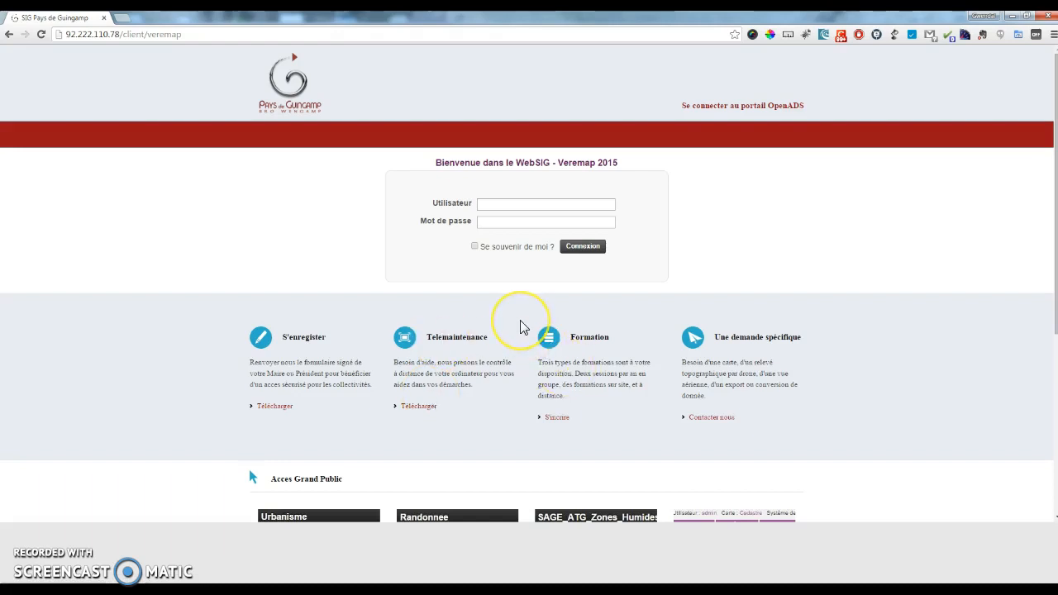
# Step: Scroll the WebSIG home page down to 'Les autres services' and the 'Télécharger QGIS' banner
pyautogui.scroll(-1, 520, 322)
pyautogui.scroll(-3, 520, 323)
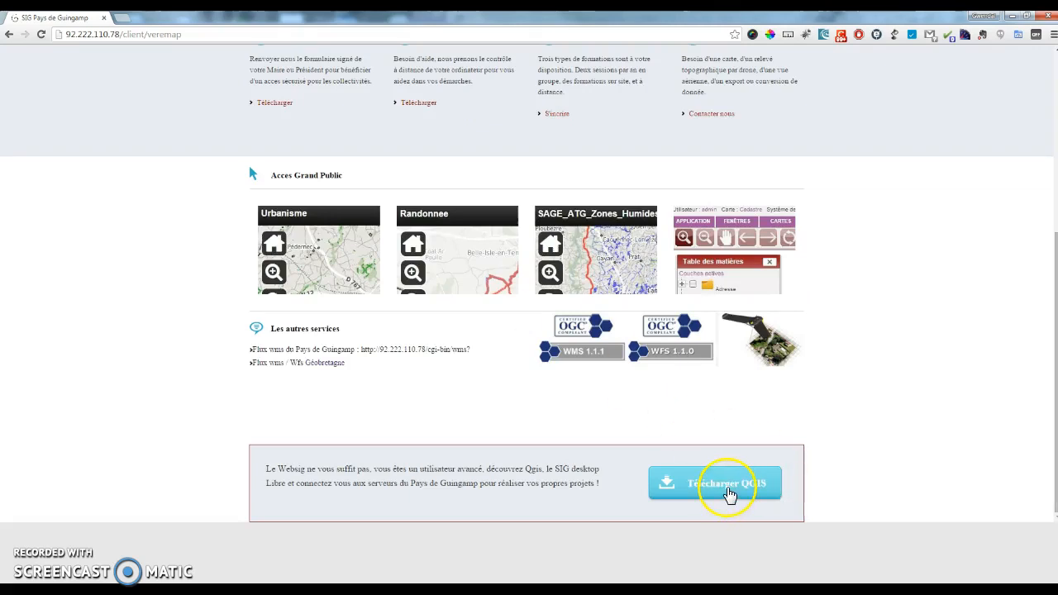
# Step: Open qgis.org's QGIS download page, then return to the QGIS 2.12 desktop
pyautogui.click(730, 494)
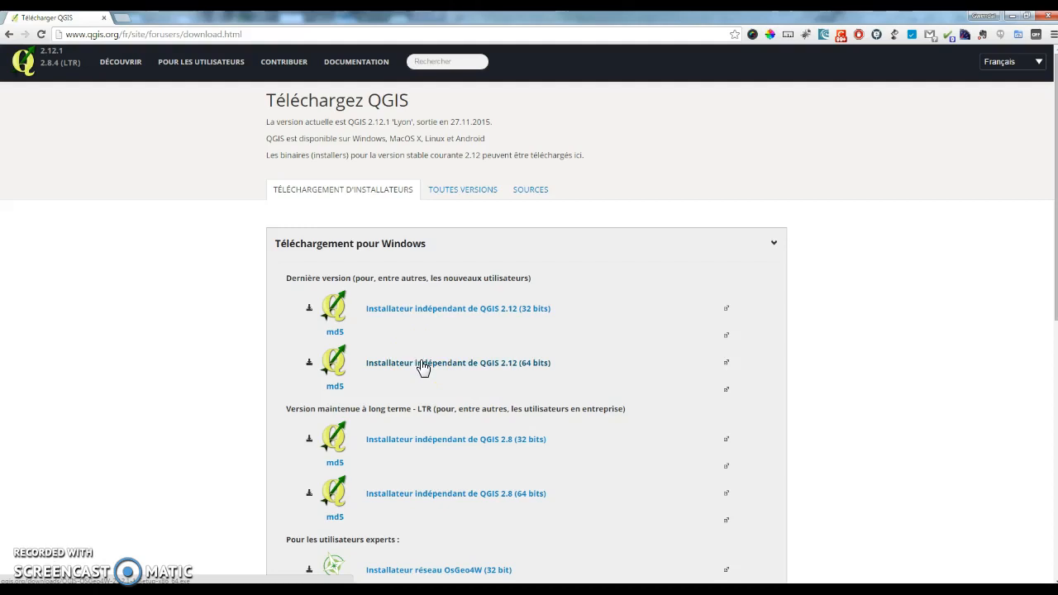
pyautogui.click(582, 591)
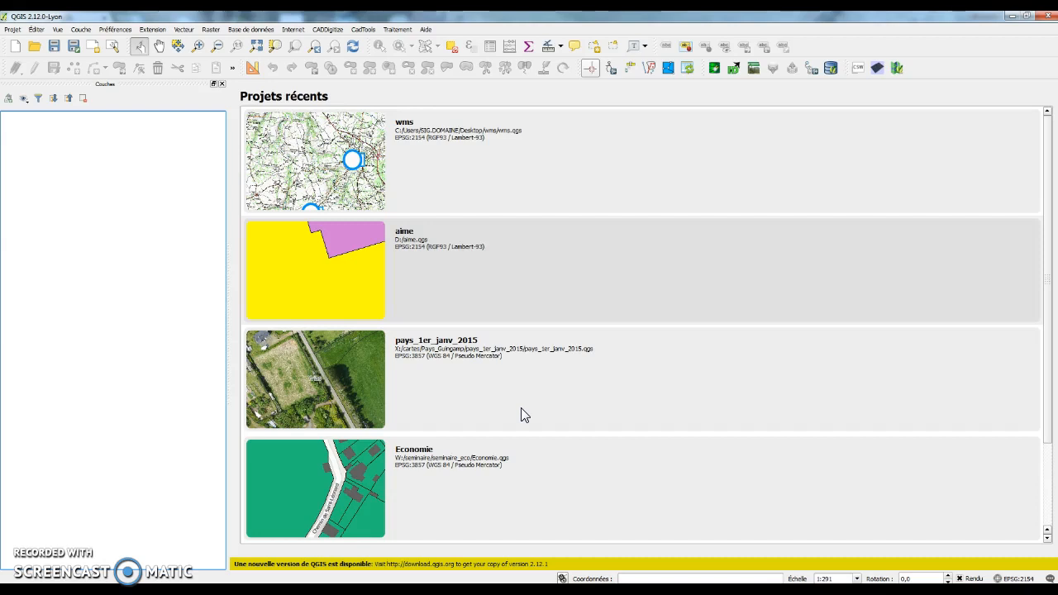
# Step: Open the Add WMS Layer dialog from the Couche > Ajouter une couche menu
pyautogui.click(367, 356)
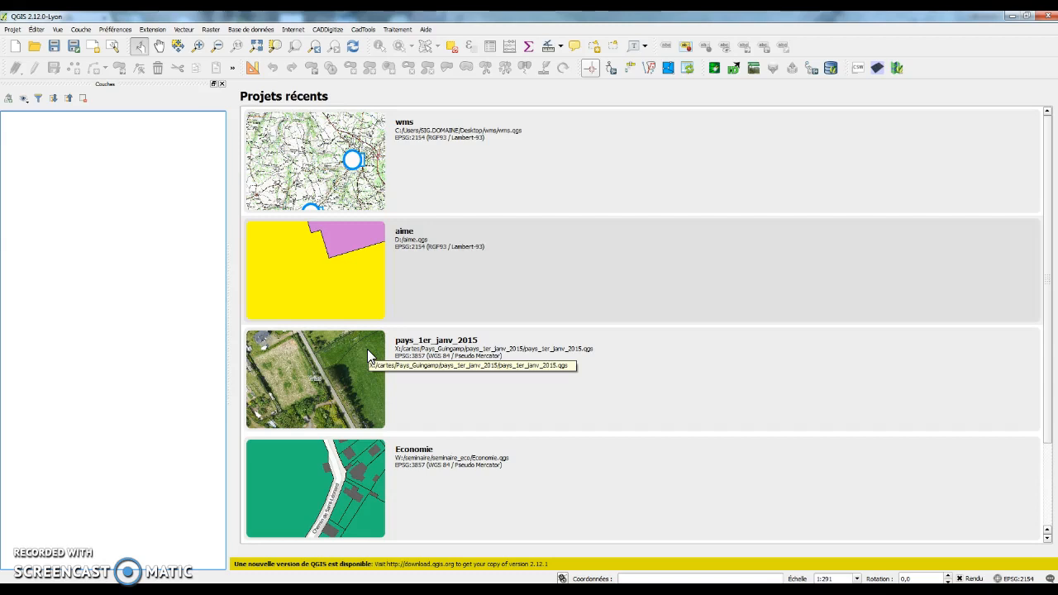
pyautogui.click(86, 31)
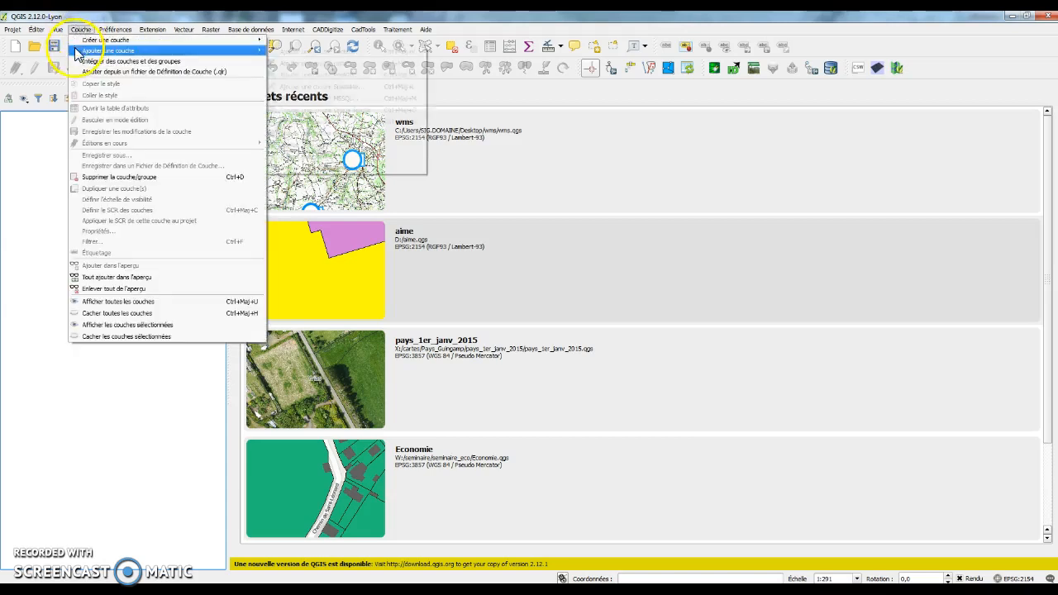
pyautogui.moveTo(83, 43)
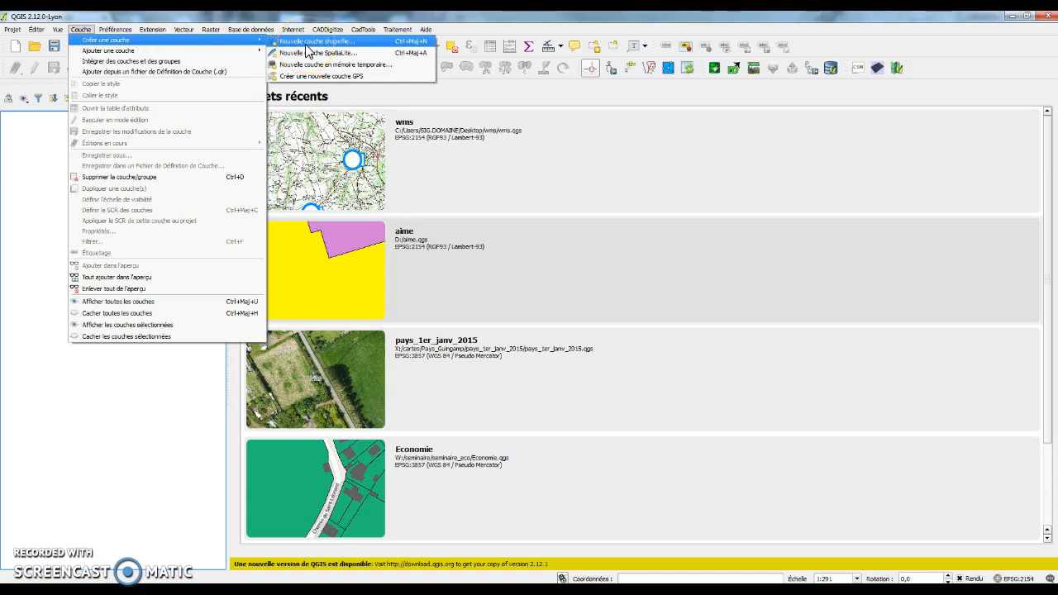
pyautogui.click(248, 52)
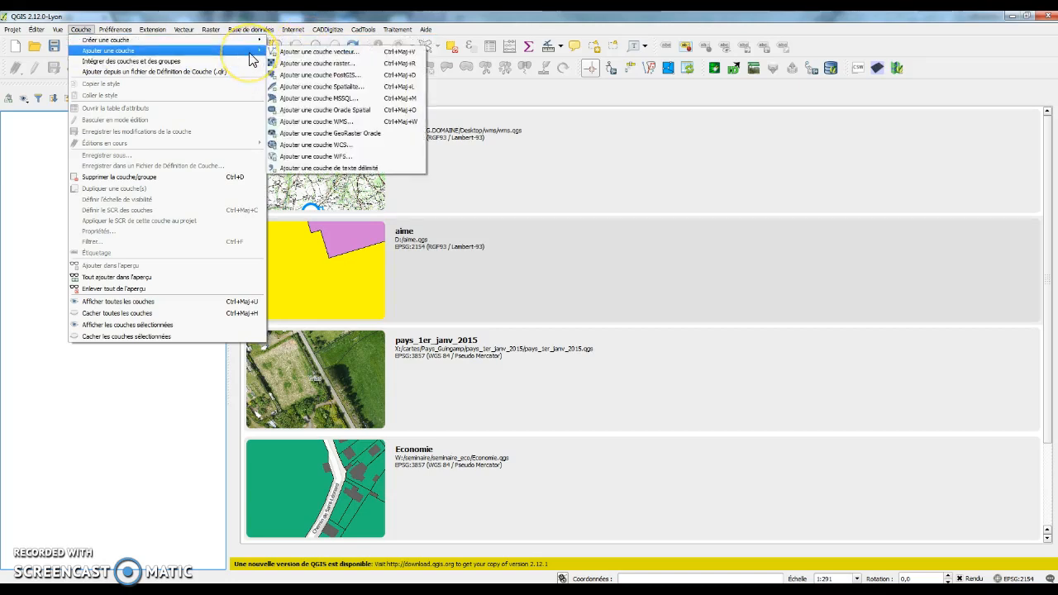
pyautogui.click(368, 124)
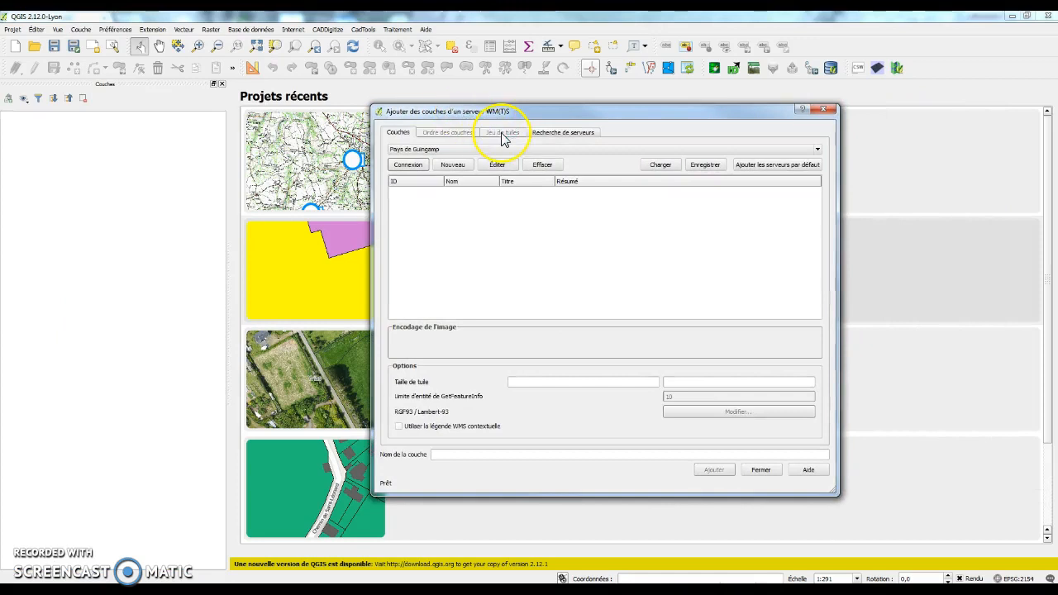
# Step: Start a new WMS connection named 'Pays de Guingamp'
pyautogui.click(457, 166)
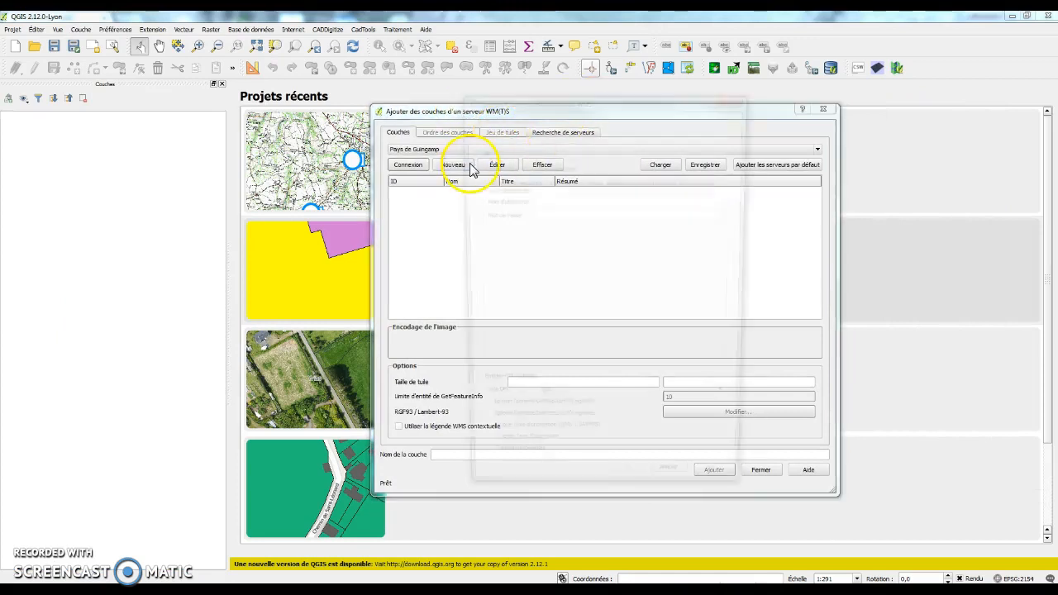
pyautogui.click(559, 132)
pyautogui.write('Pays de Guingamp')
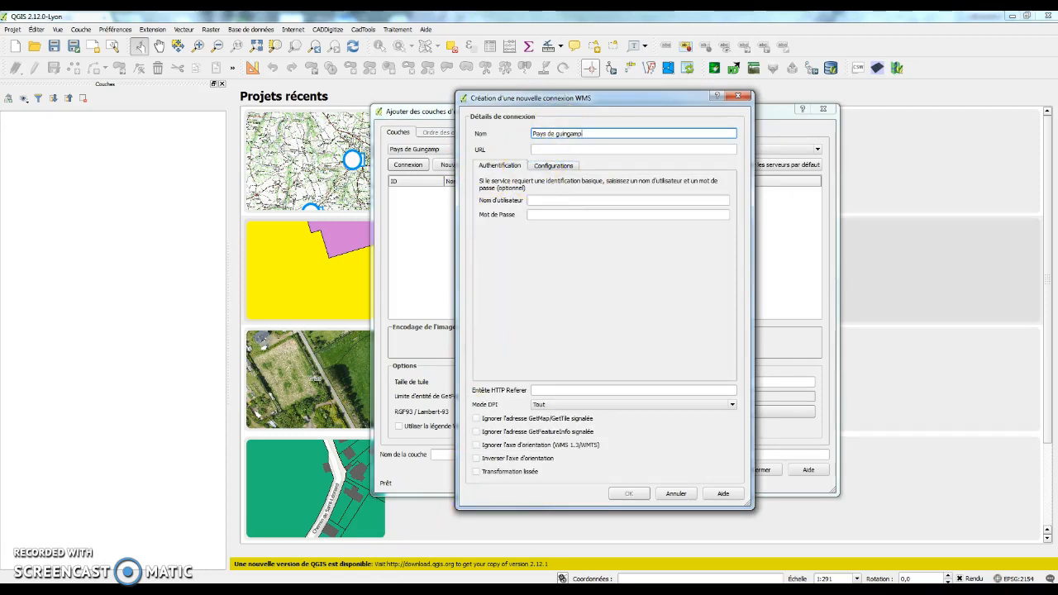
pyautogui.click(392, 592)
pyautogui.click(468, 536)
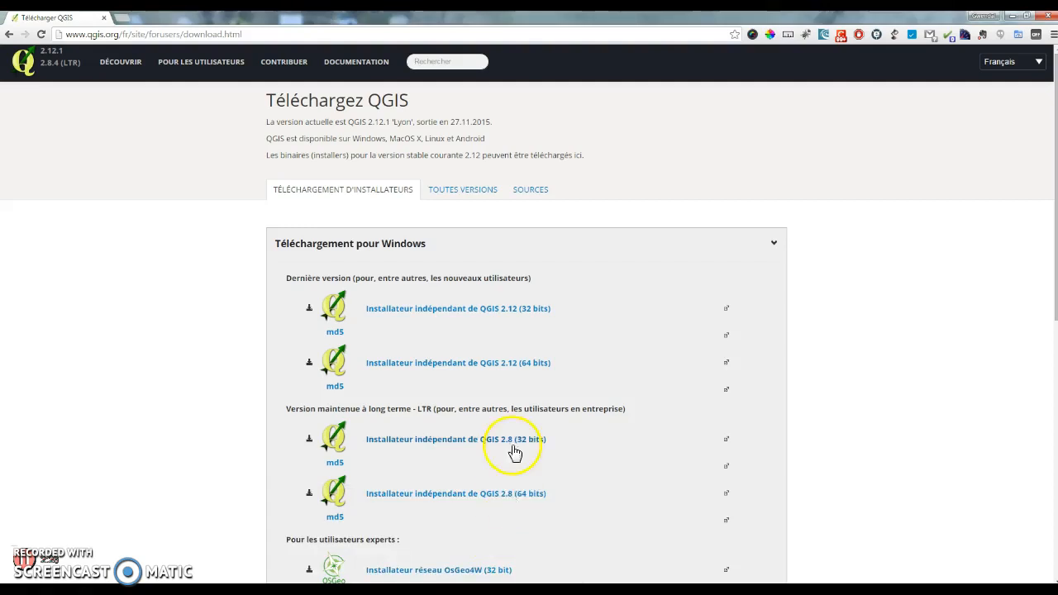
pyautogui.click(9, 34)
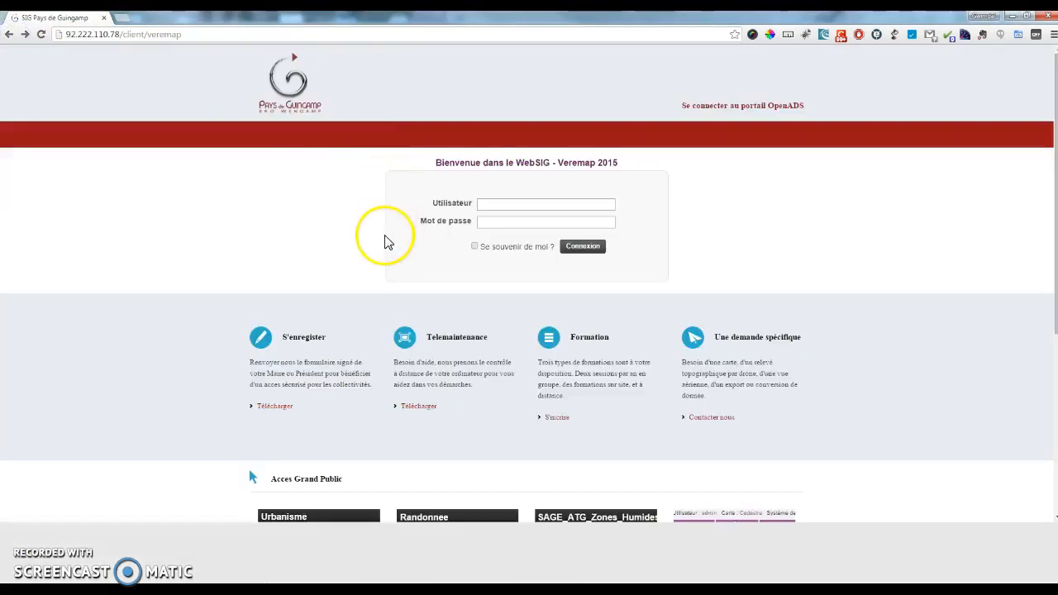
pyautogui.scroll(-4, 385, 237)
pyautogui.moveTo(353, 273)
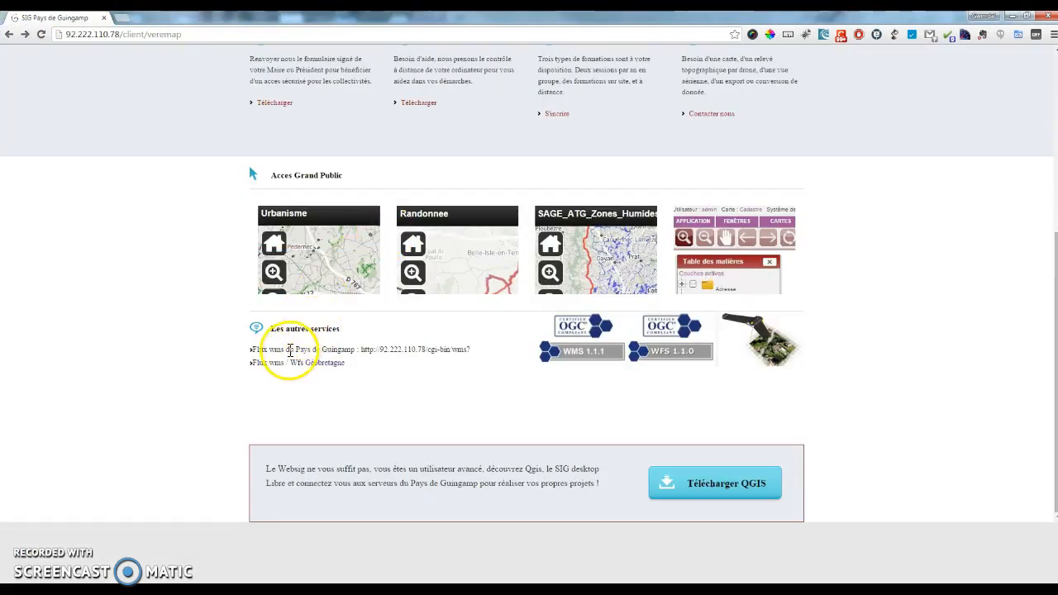
pyautogui.moveTo(364, 349); pyautogui.dragTo(480, 348)
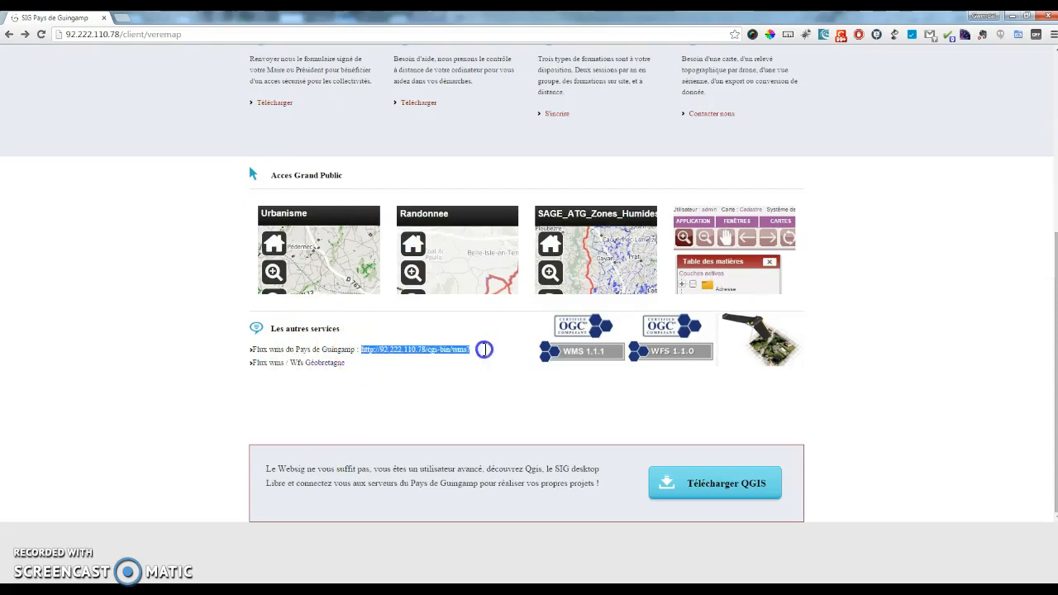
pyautogui.rightClick(453, 349)
pyautogui.click(480, 358)
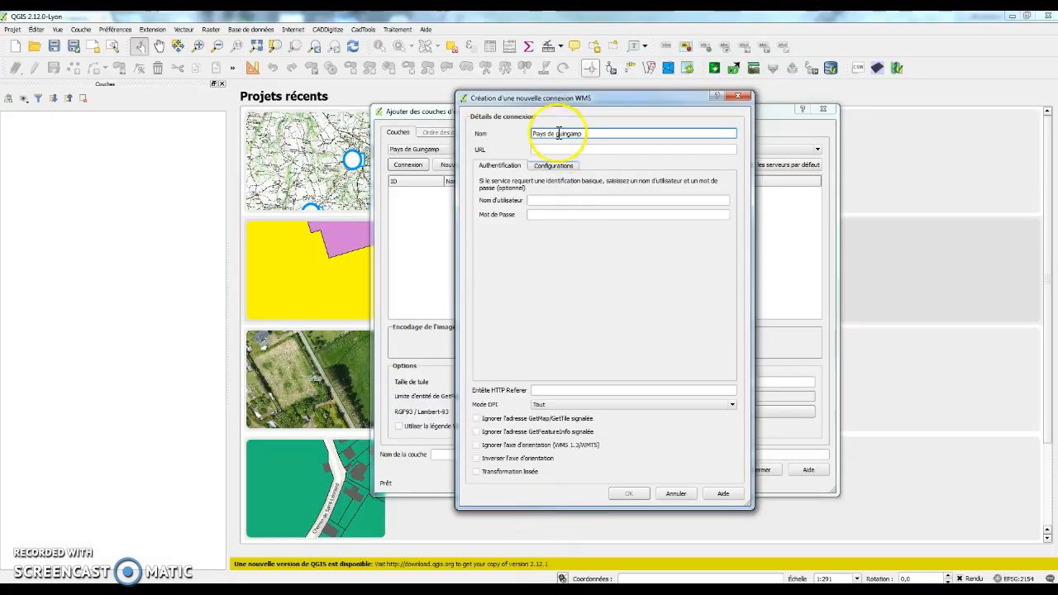
# Step: Paste the copied address into the QGIS connection's URL field
pyautogui.click(534, 149)
pyautogui.rightClick(534, 149)
pyautogui.click(568, 207)
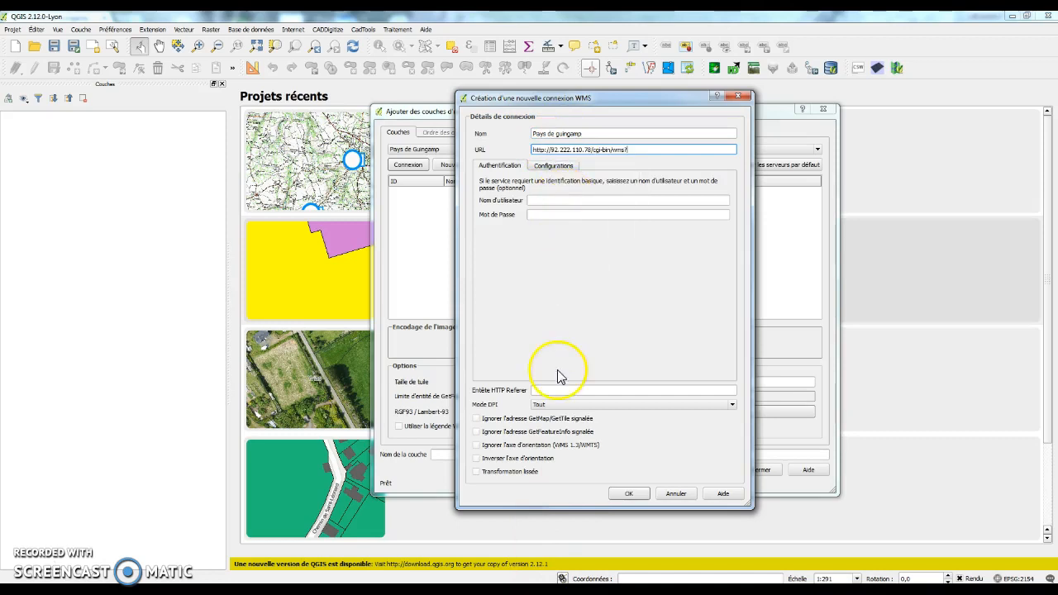
# Step: Save the connection over the existing Pays de guingamp one and connect to it
pyautogui.click(642, 497)
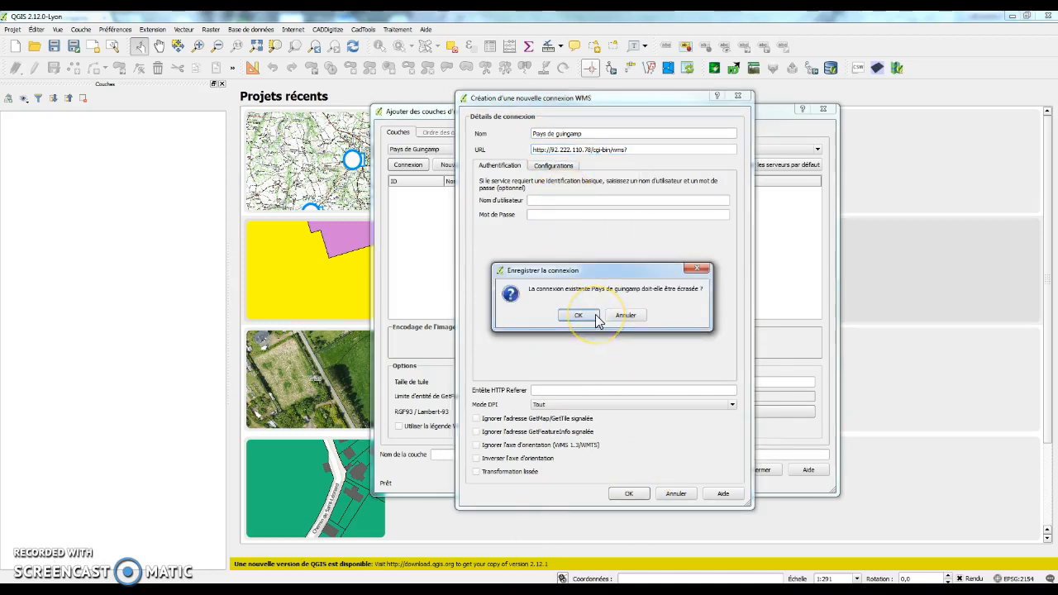
pyautogui.click(579, 315)
pyautogui.click(438, 150)
pyautogui.scroll(2, 405, 174)
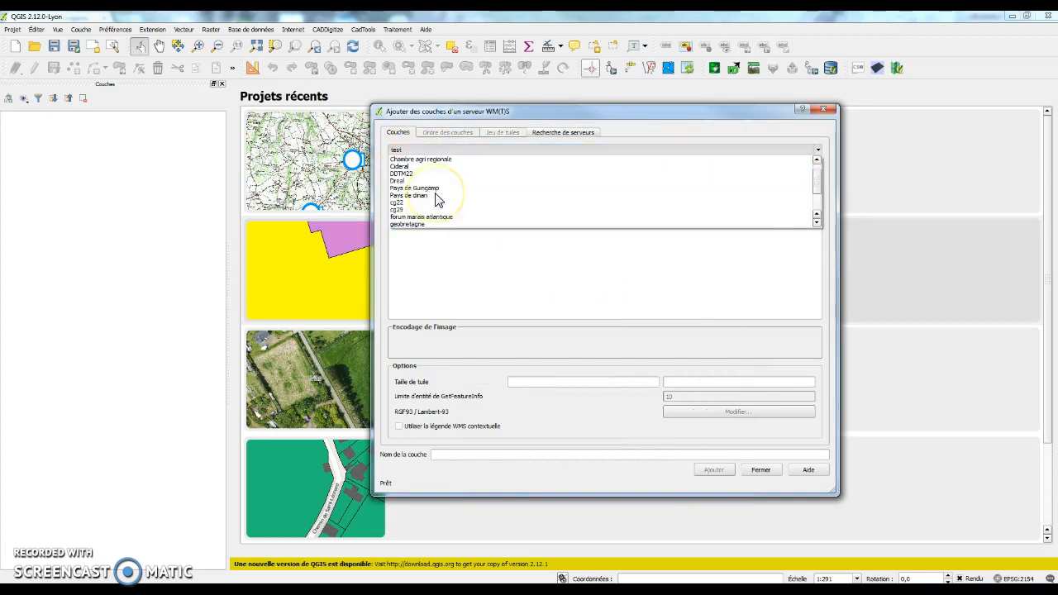
pyautogui.scroll(2, 438, 173)
pyautogui.click(449, 206)
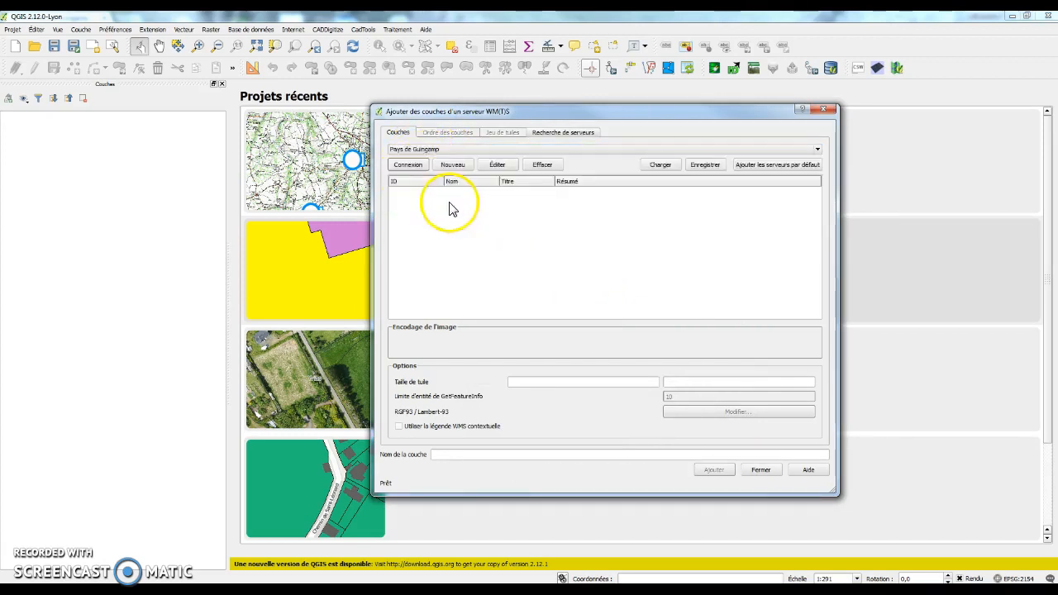
pyautogui.click(426, 167)
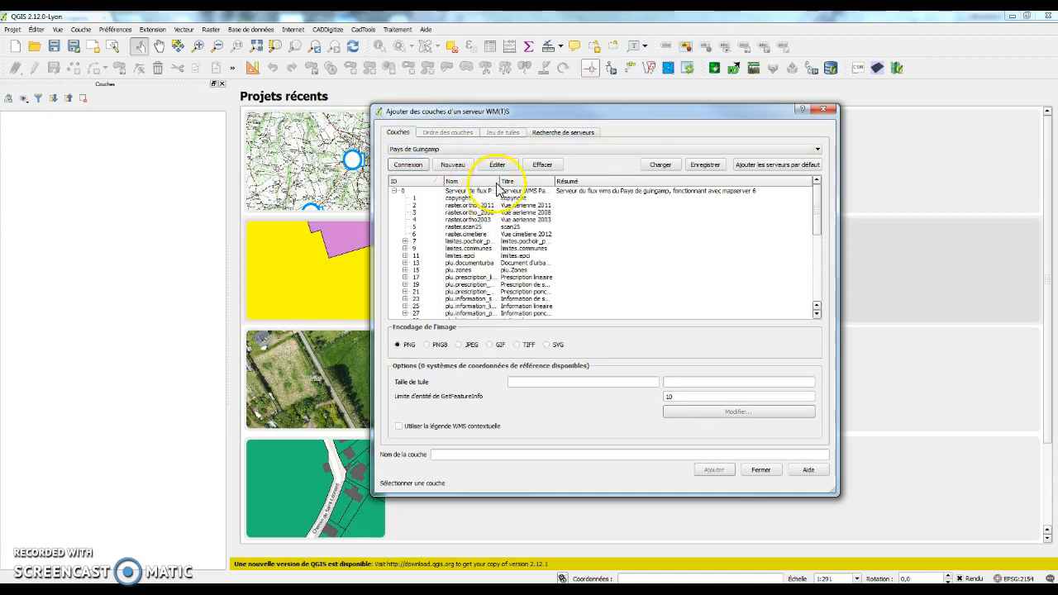
# Step: Widen the Nom and Titre columns and select the limites.communes layer
pyautogui.moveTo(499, 183); pyautogui.dragTo(551, 232)
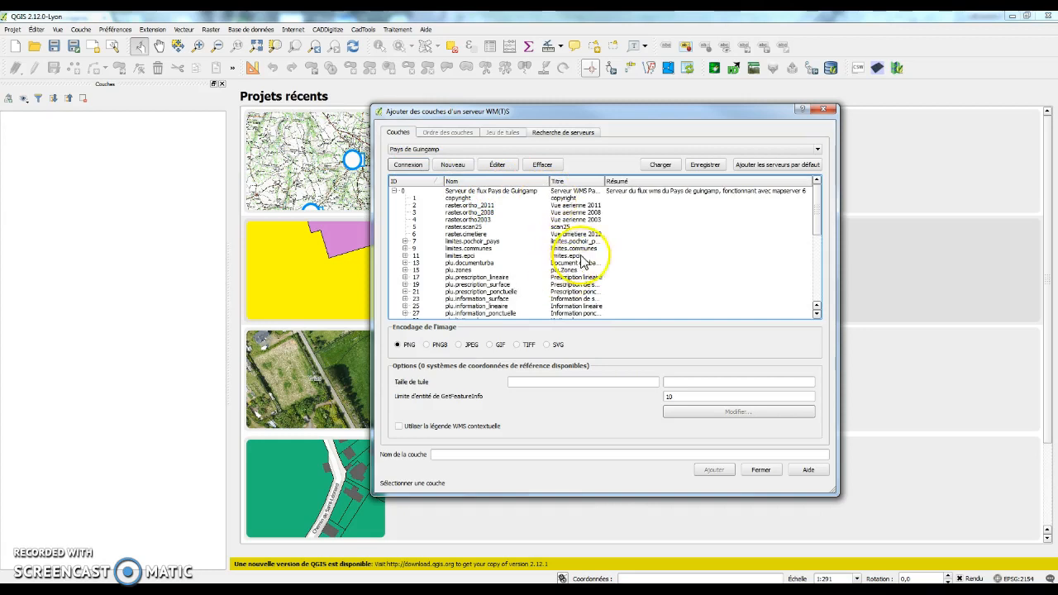
pyautogui.moveTo(604, 182); pyautogui.dragTo(680, 253)
pyautogui.scroll(-7, 680, 252)
pyautogui.scroll(7, 671, 252)
pyautogui.click(554, 163)
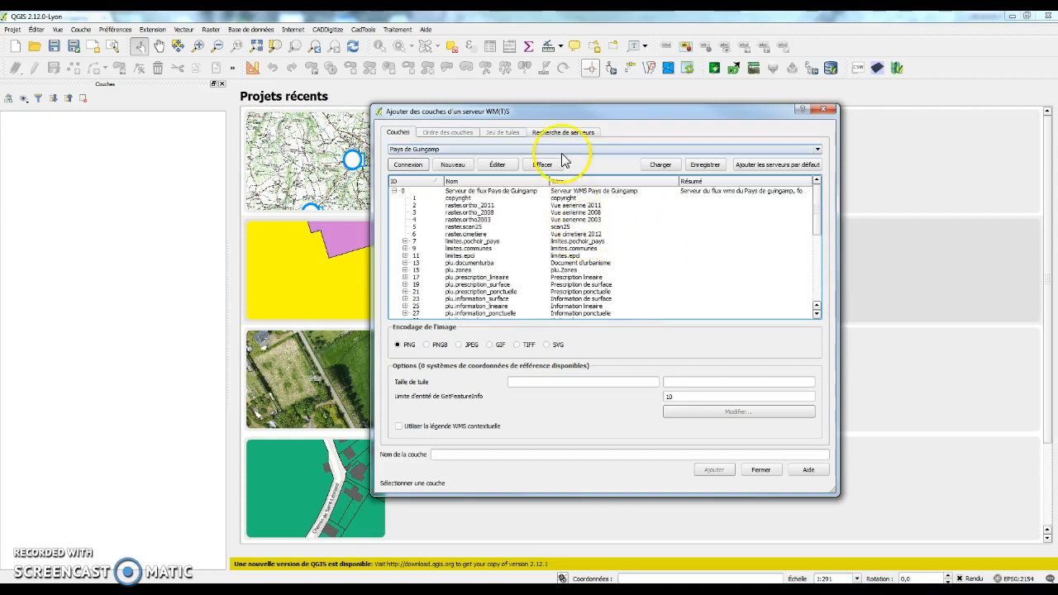
pyautogui.moveTo(575, 109); pyautogui.dragTo(561, 90)
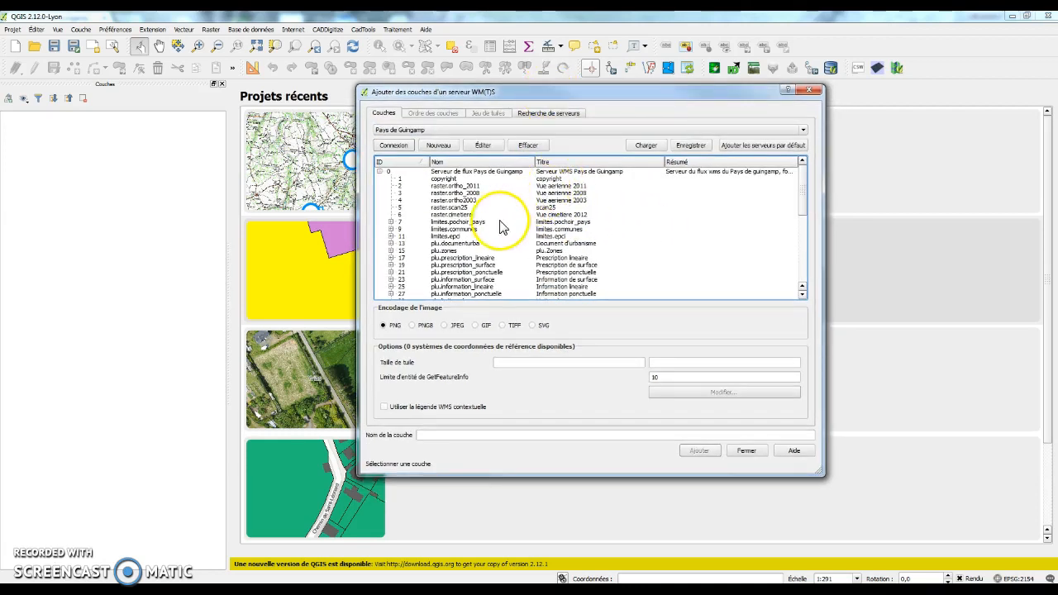
pyautogui.scroll(-2, 506, 236)
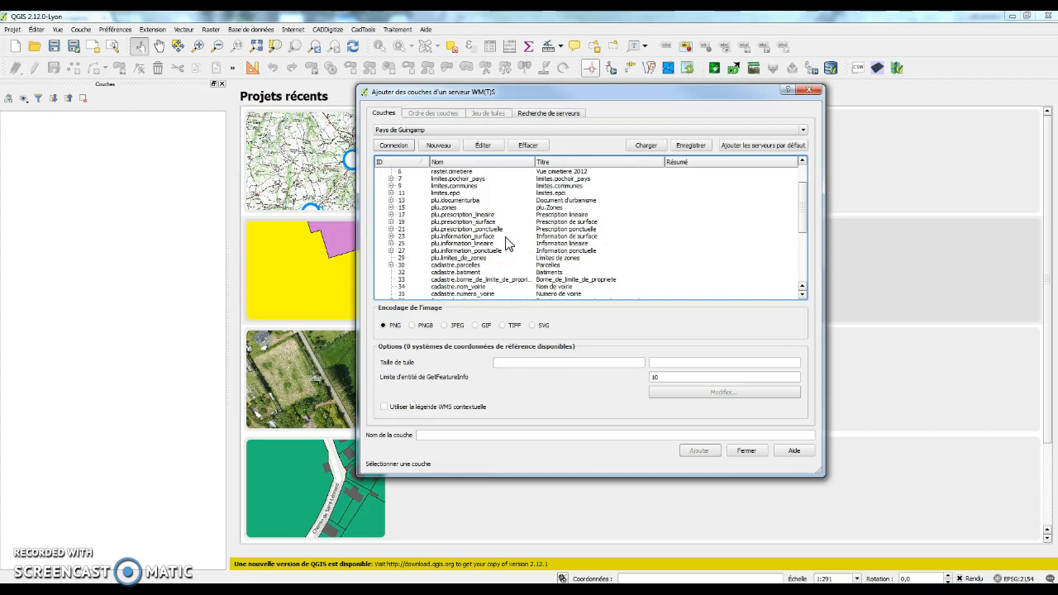
pyautogui.scroll(-3, 507, 245)
pyautogui.scroll(4, 508, 245)
pyautogui.click(468, 208)
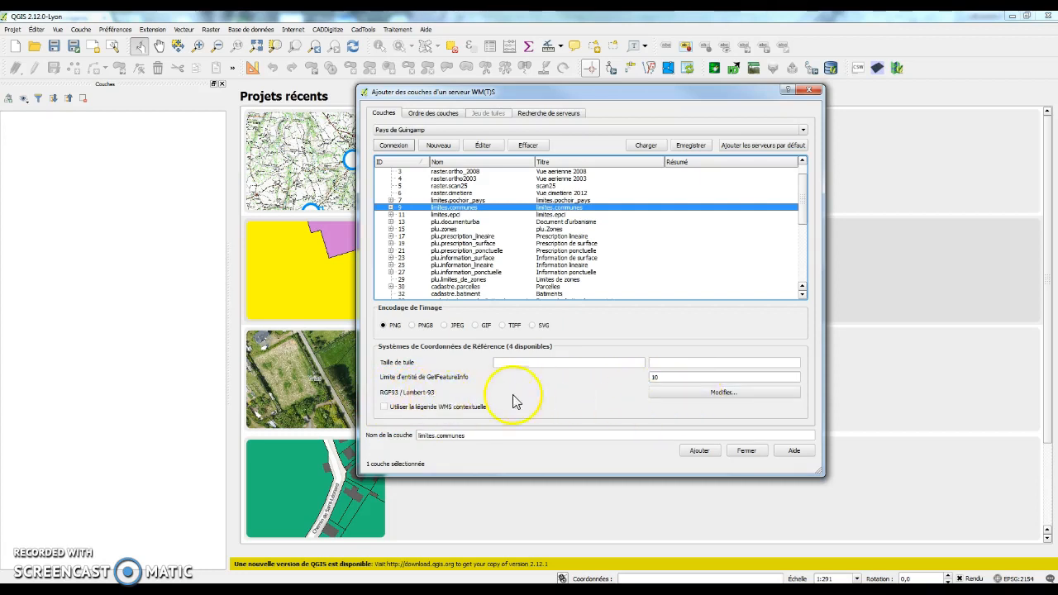
# Step: Add limites.communes in RGF93 / Lambert-93, then add the plu.zones layer
pyautogui.click(730, 395)
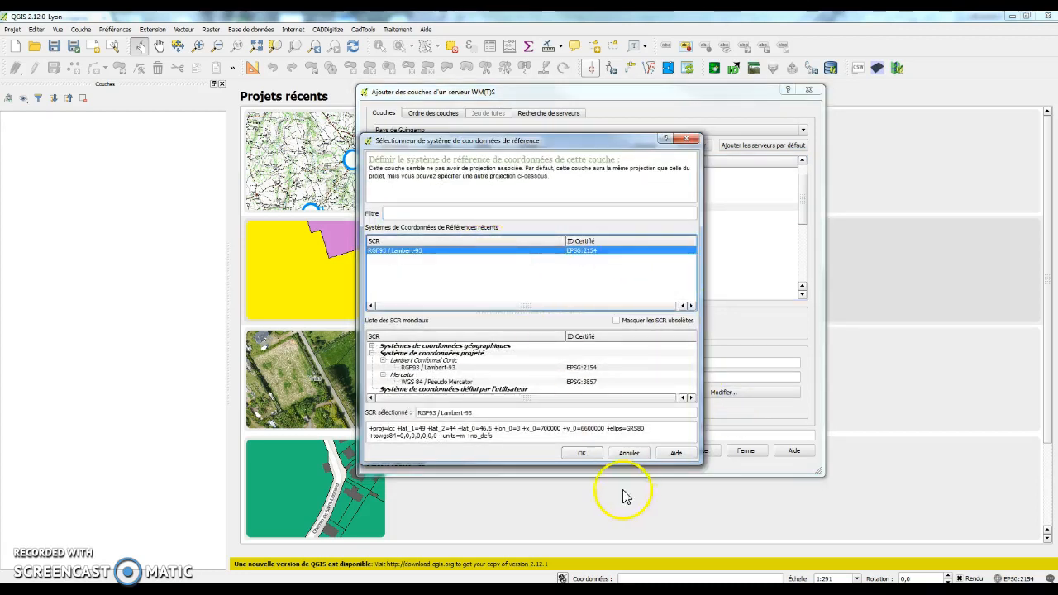
pyautogui.click(583, 454)
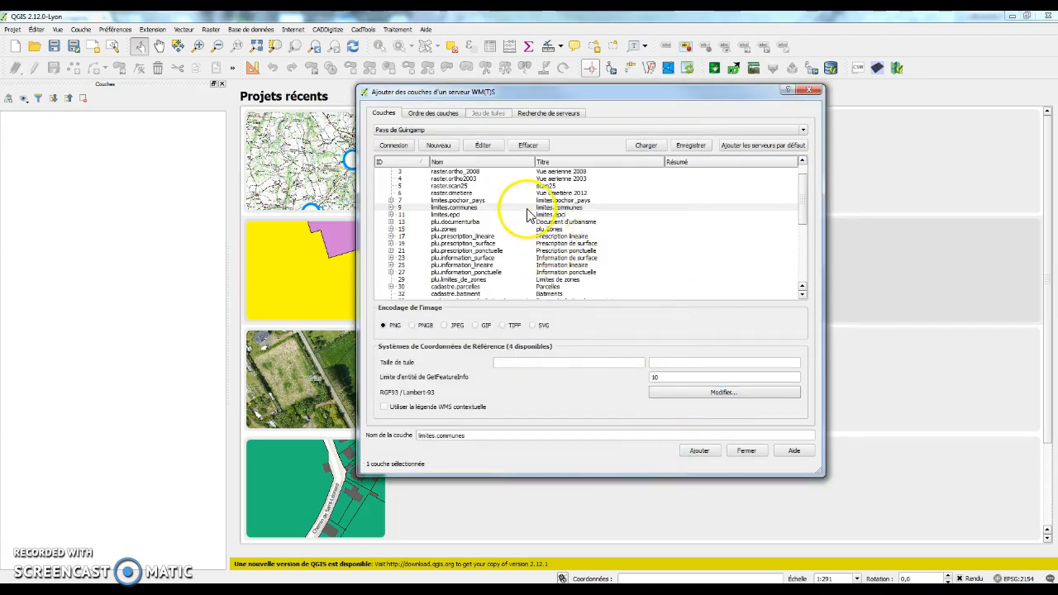
pyautogui.click(700, 451)
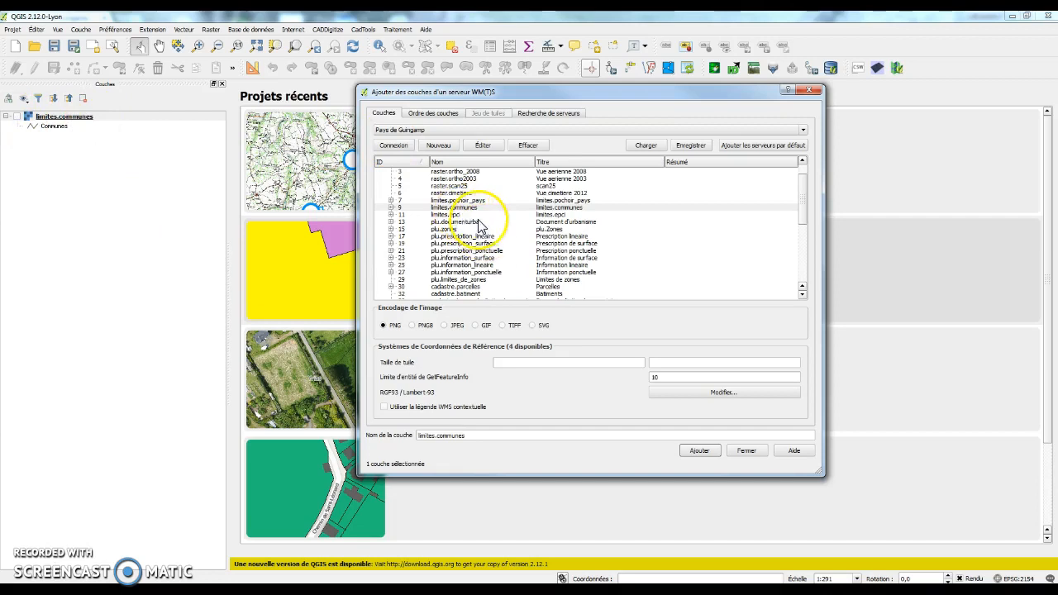
pyautogui.click(402, 214)
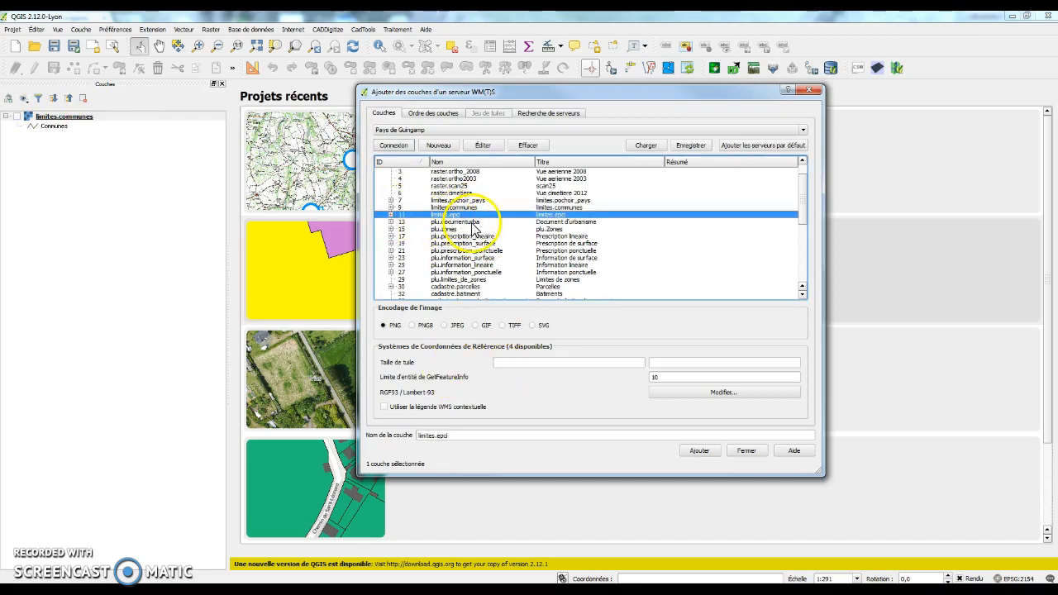
pyautogui.click(455, 222)
pyautogui.click(454, 230)
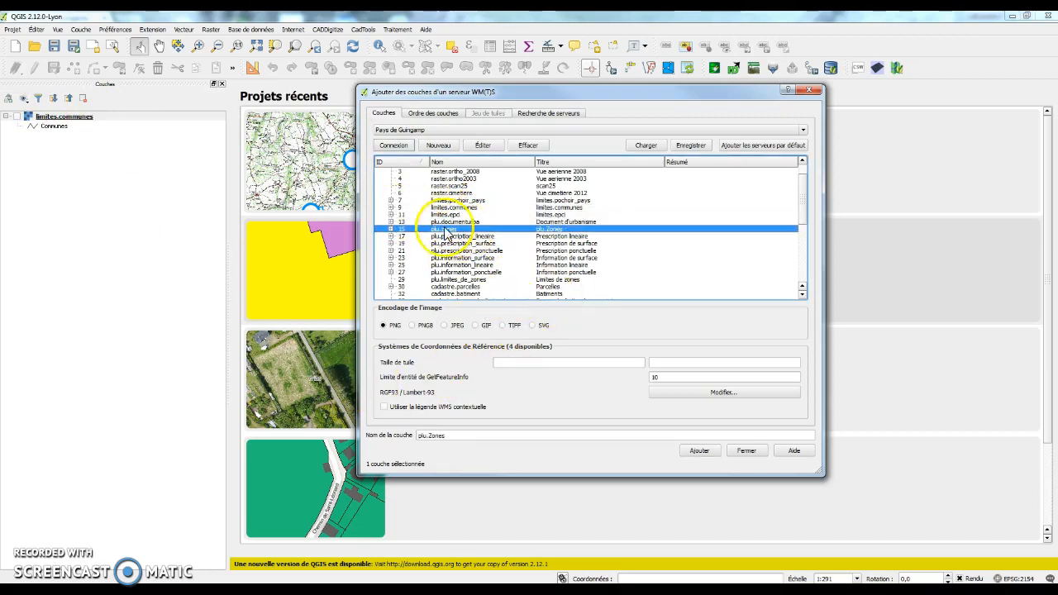
pyautogui.click(700, 451)
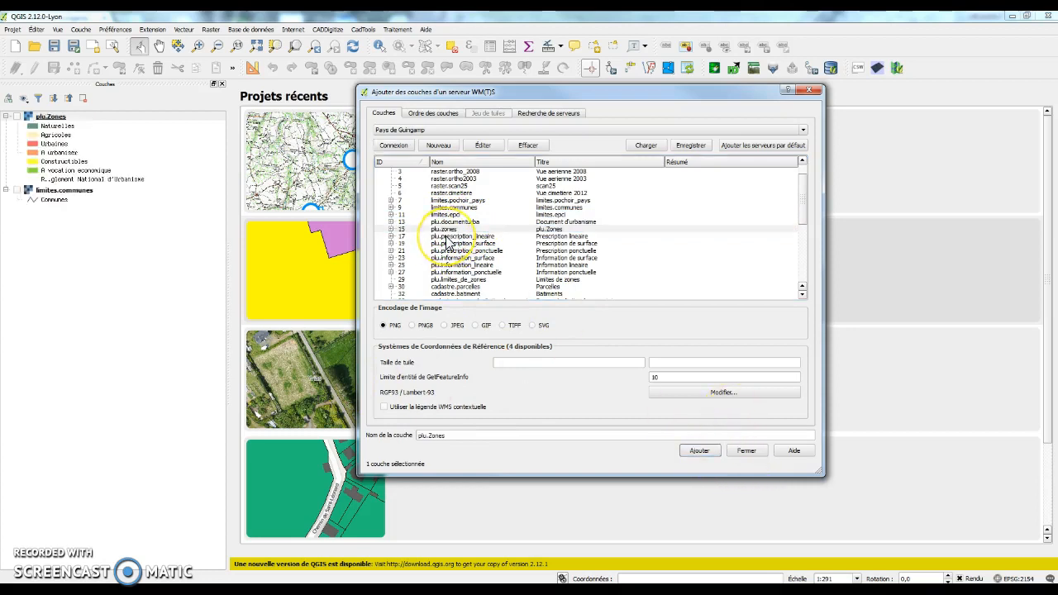
# Step: Add the Prescription lineaire, Limites de zones, Parcelles and Batiments layers to the project
pyautogui.click(431, 237)
pyautogui.click(699, 451)
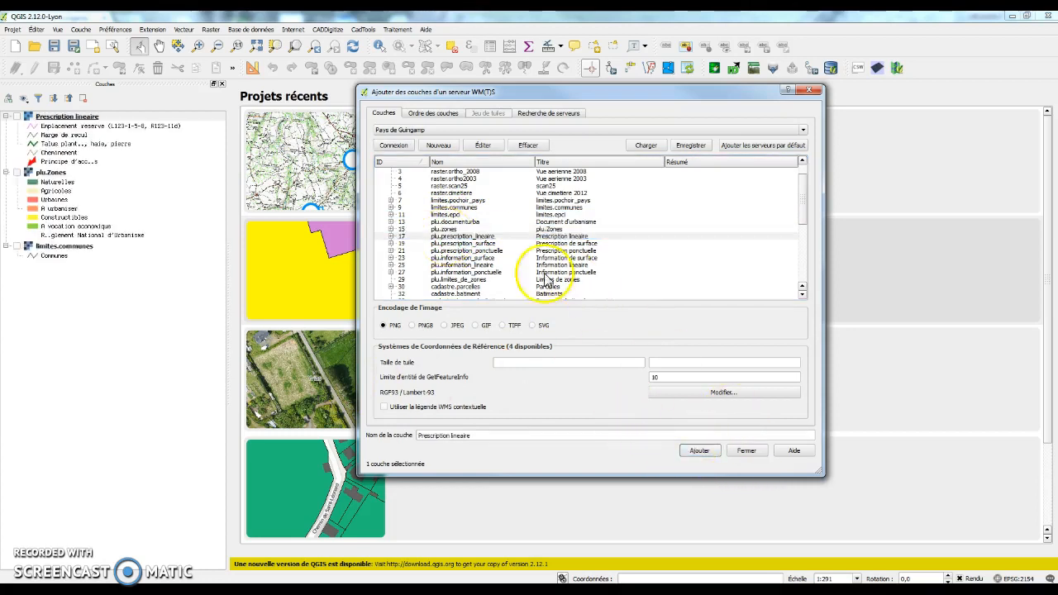
pyautogui.click(488, 280)
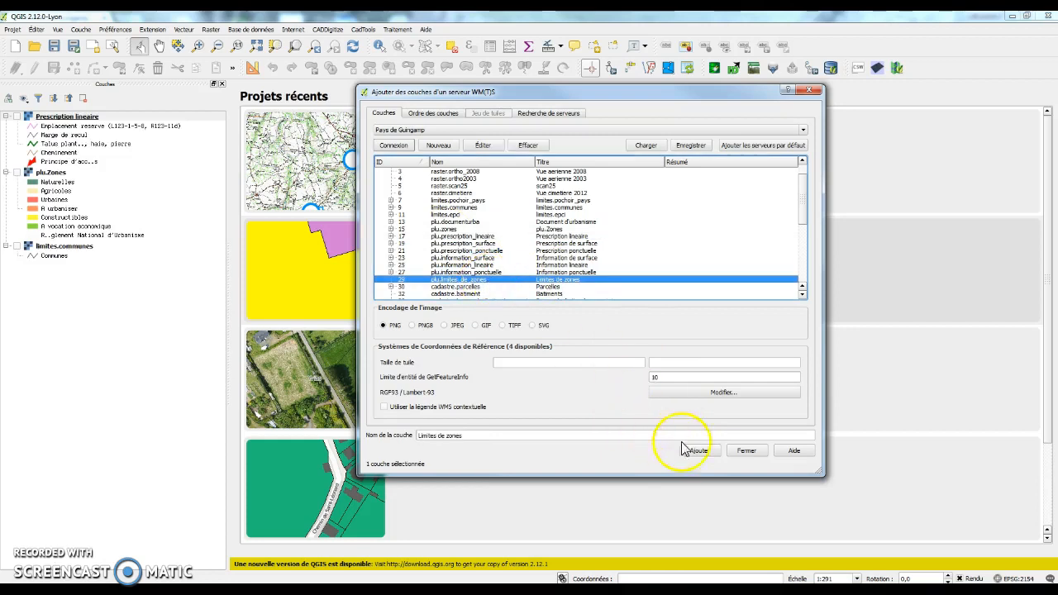
pyautogui.click(699, 451)
pyautogui.click(465, 287)
pyautogui.click(699, 451)
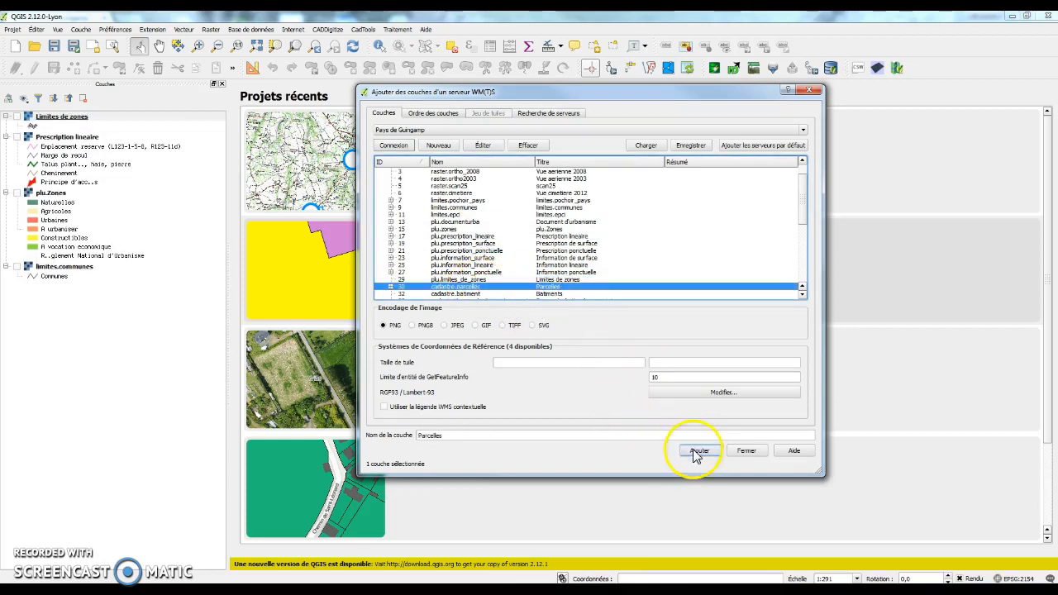
pyautogui.click(495, 295)
pyautogui.click(709, 457)
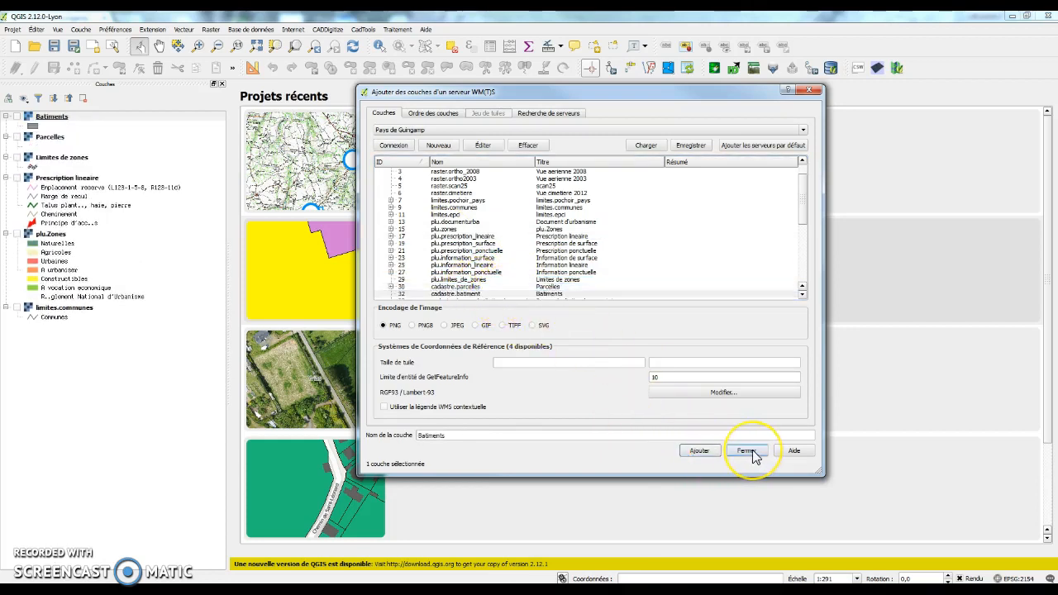
# Step: Close the WMS window and turn on Batiments, Limites de zones, Prescription lineaire, plu.Zones and limites.communes
pyautogui.click(747, 451)
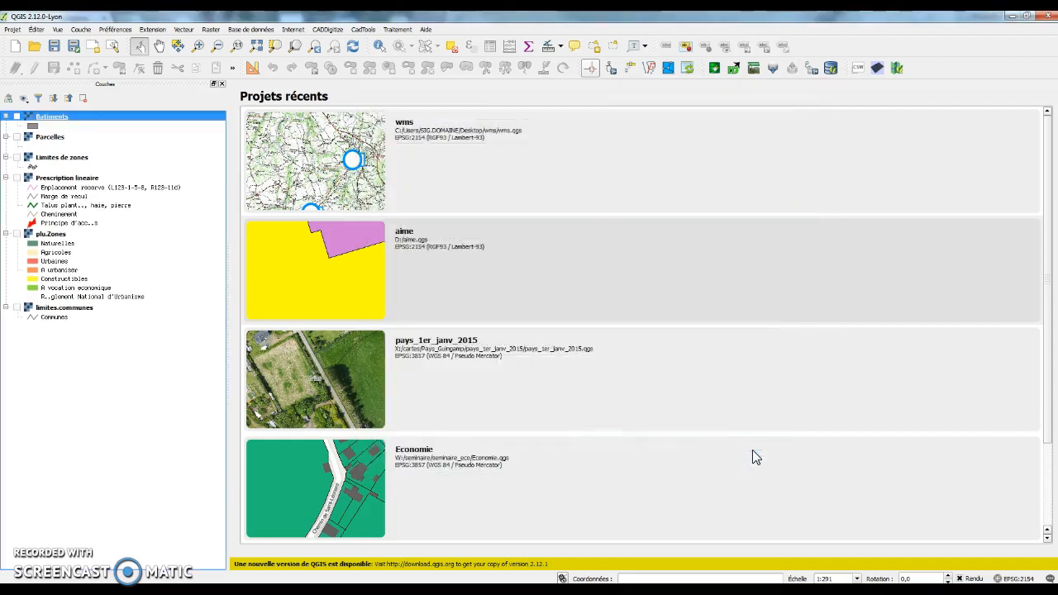
pyautogui.click(16, 117)
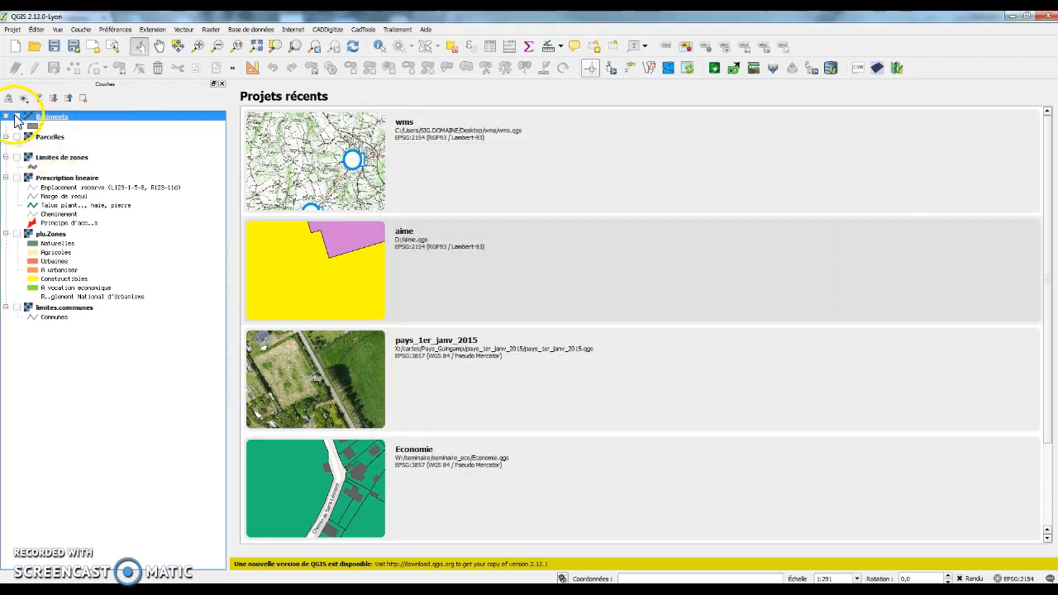
pyautogui.click(17, 157)
pyautogui.click(17, 178)
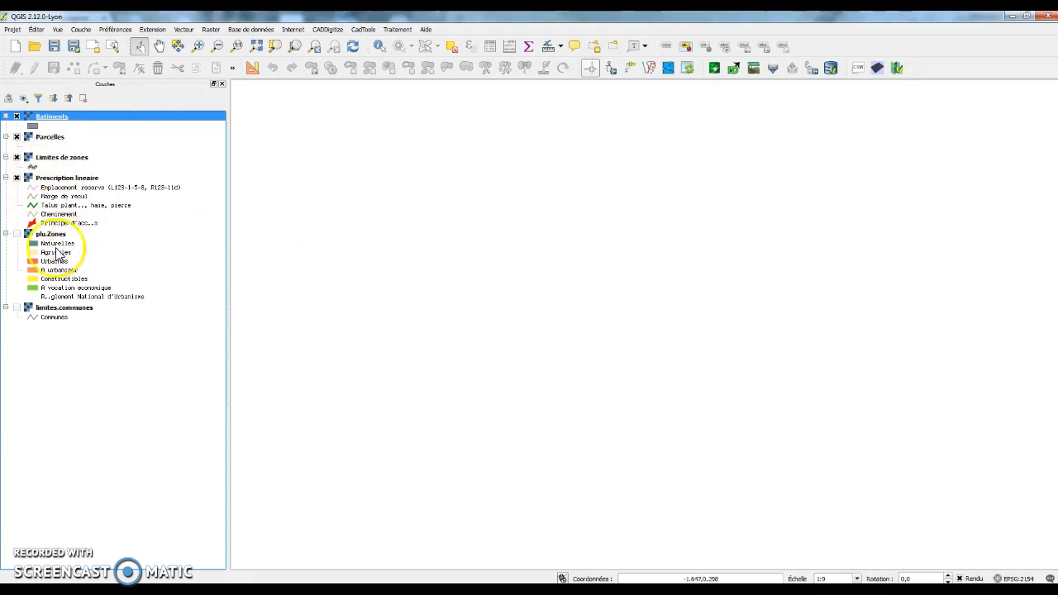
pyautogui.click(16, 234)
pyautogui.click(17, 308)
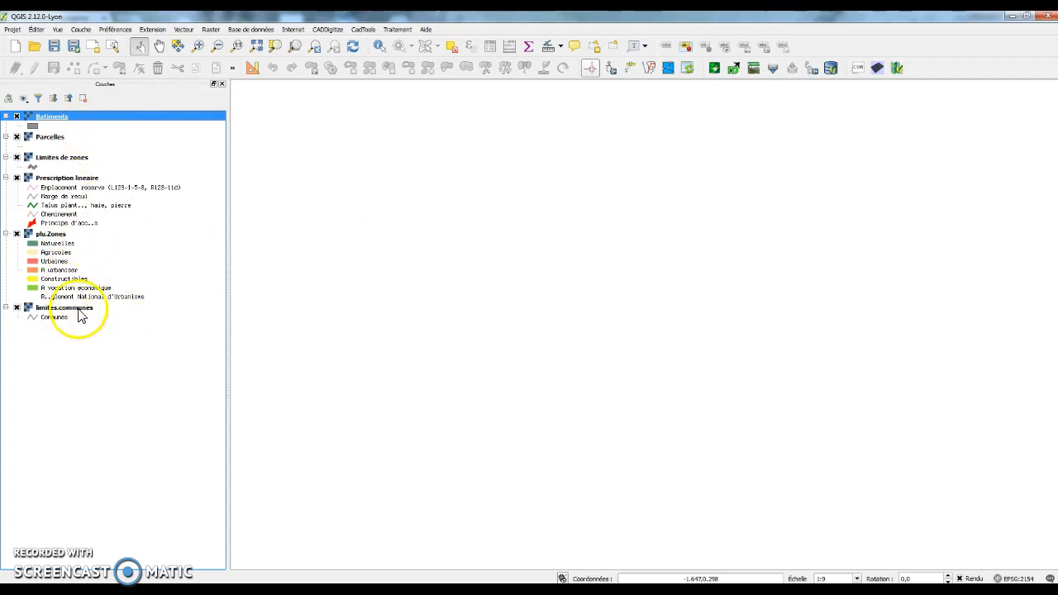
# Step: Zoom the map to the extent of the limites.communes layer
pyautogui.rightClick(78, 308)
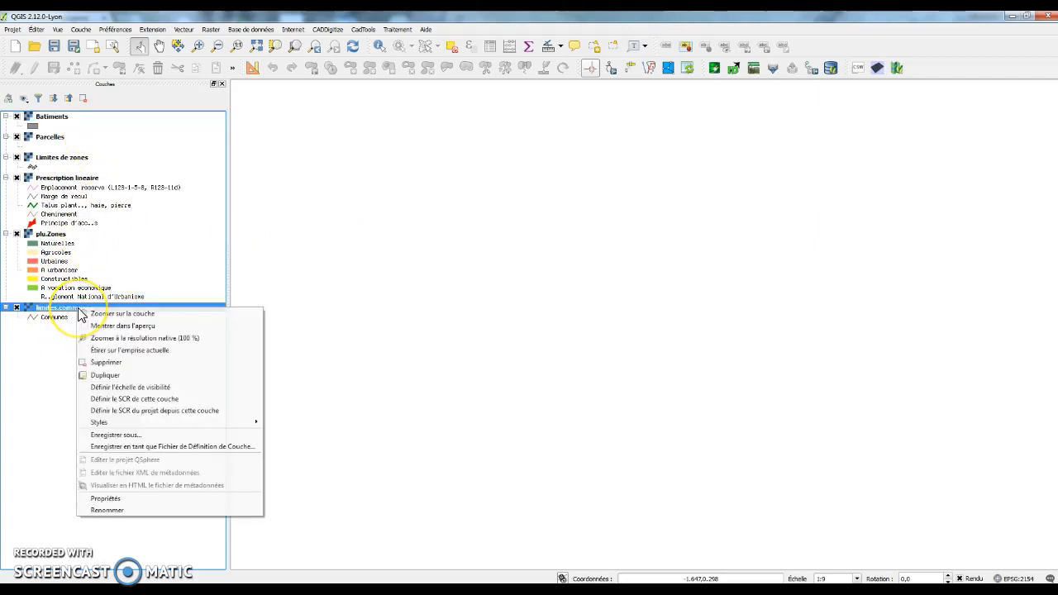
pyautogui.click(147, 314)
pyautogui.click(661, 263)
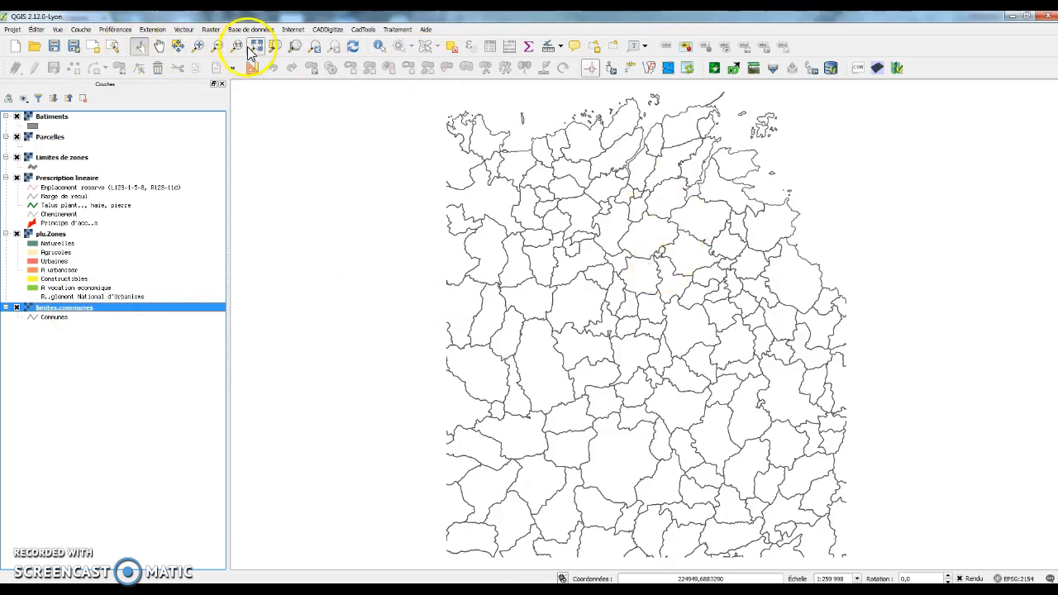
# Step: Zoom into the central town with repeated rectangles down to parcel level, then wheel back out
pyautogui.click(198, 51)
pyautogui.moveTo(586, 237); pyautogui.dragTo(789, 377)
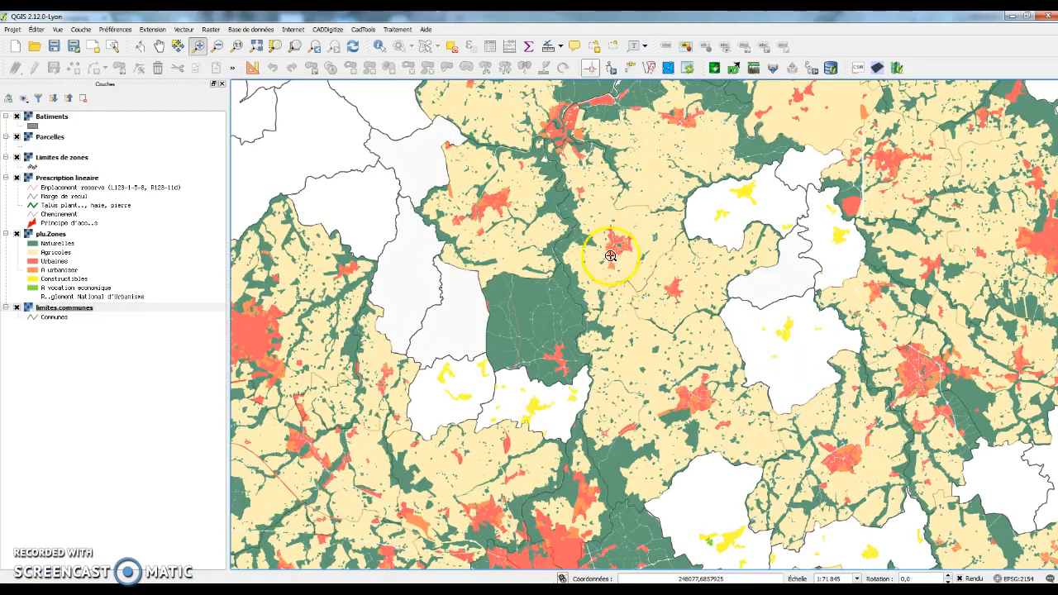
pyautogui.moveTo(561, 218); pyautogui.dragTo(658, 274)
pyautogui.moveTo(589, 165); pyautogui.dragTo(812, 354)
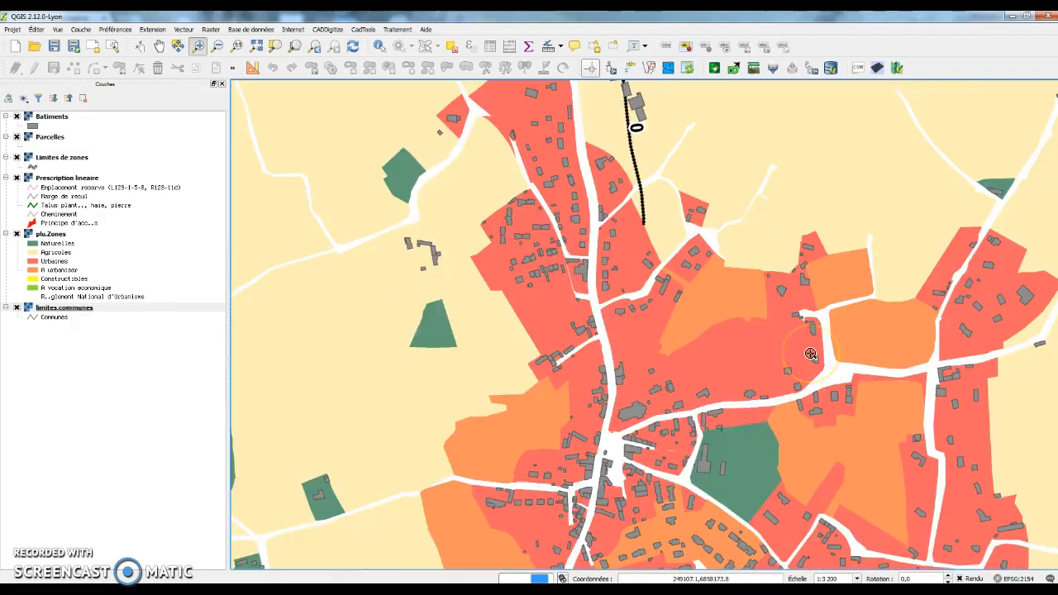
pyautogui.moveTo(494, 128); pyautogui.dragTo(710, 301)
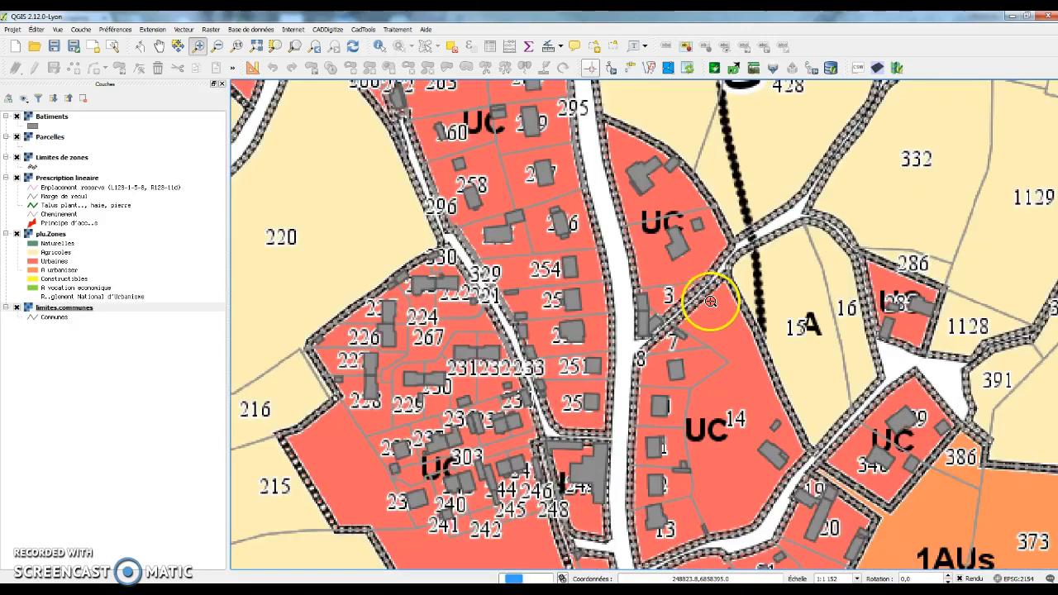
pyautogui.scroll(-2, 710, 301)
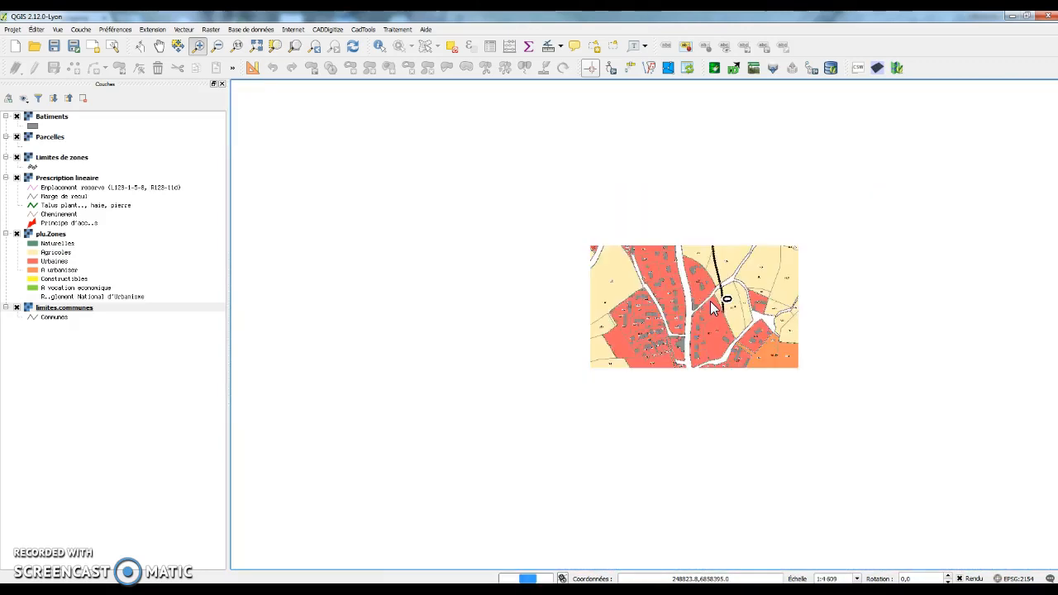
pyautogui.scroll(-1, 710, 301)
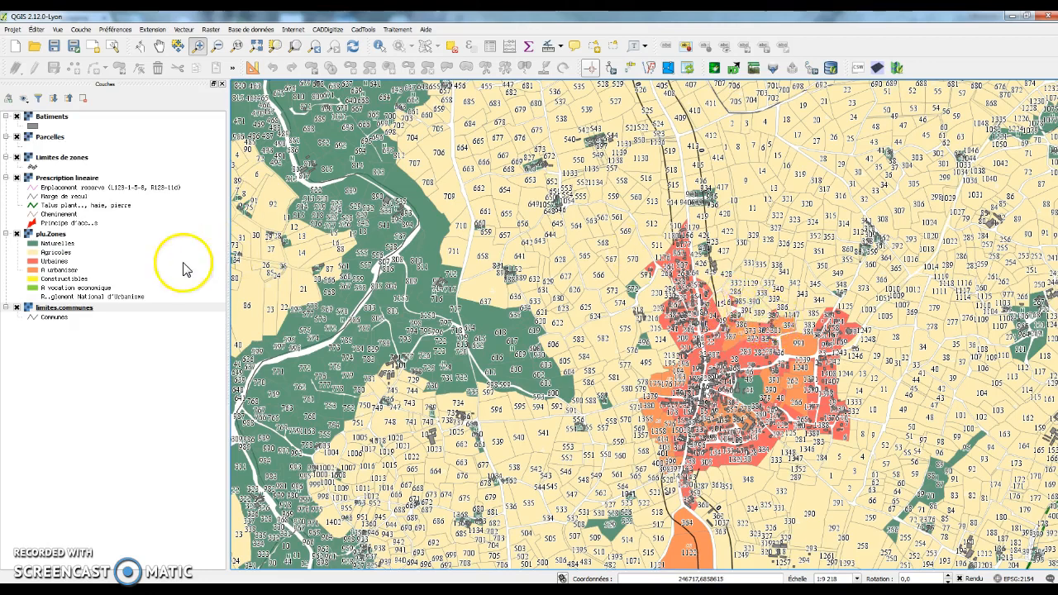
# Step: Add the raster.ortho_2011 'Vue aerienne 2011' layer from the Pays de Guingamp WMS server
pyautogui.click(80, 29)
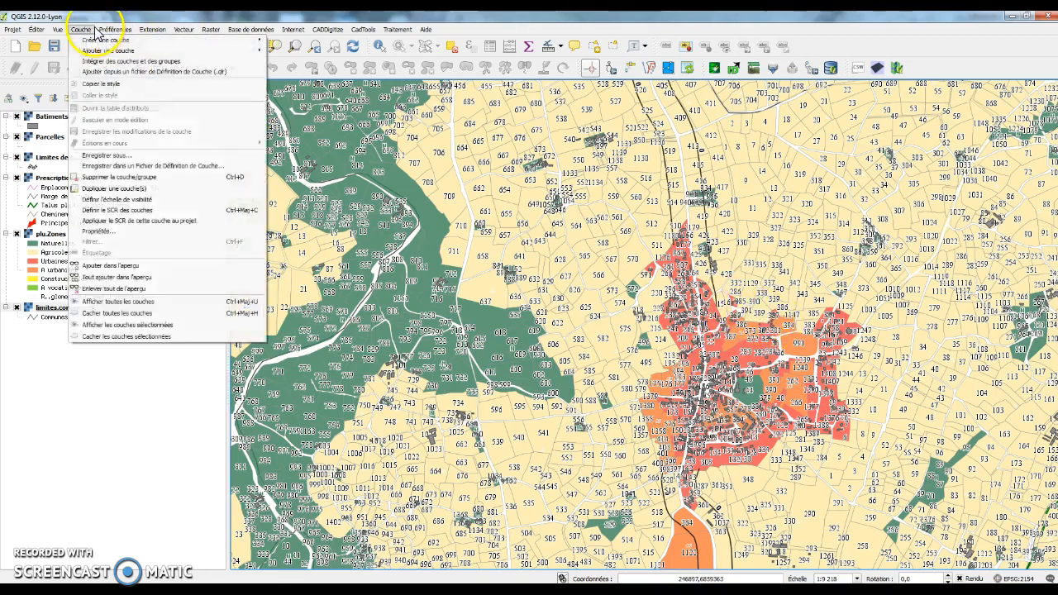
pyautogui.moveTo(89, 51)
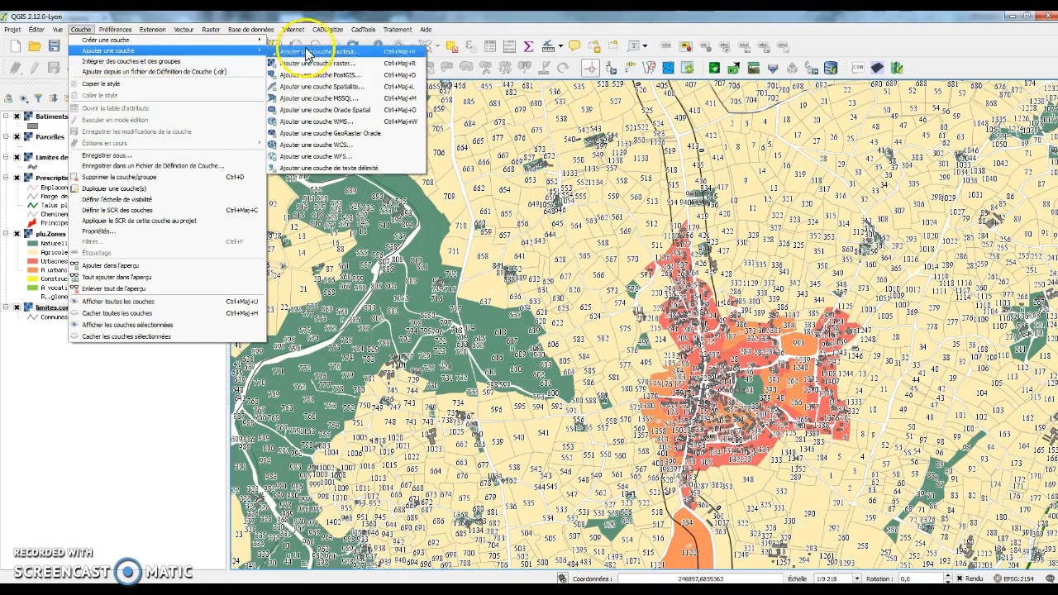
pyautogui.click(379, 124)
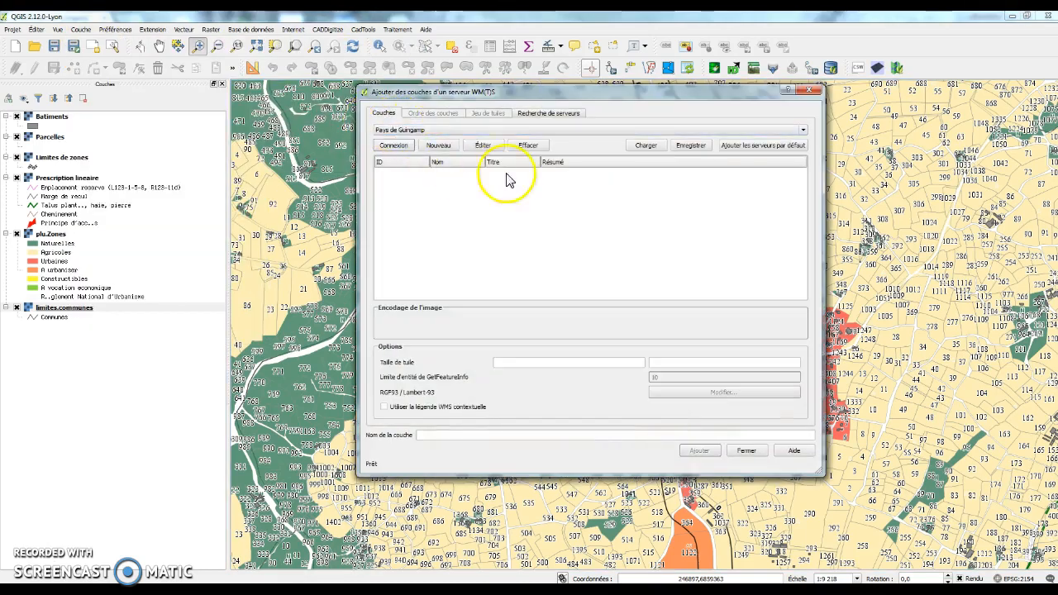
pyautogui.click(395, 146)
pyautogui.click(463, 186)
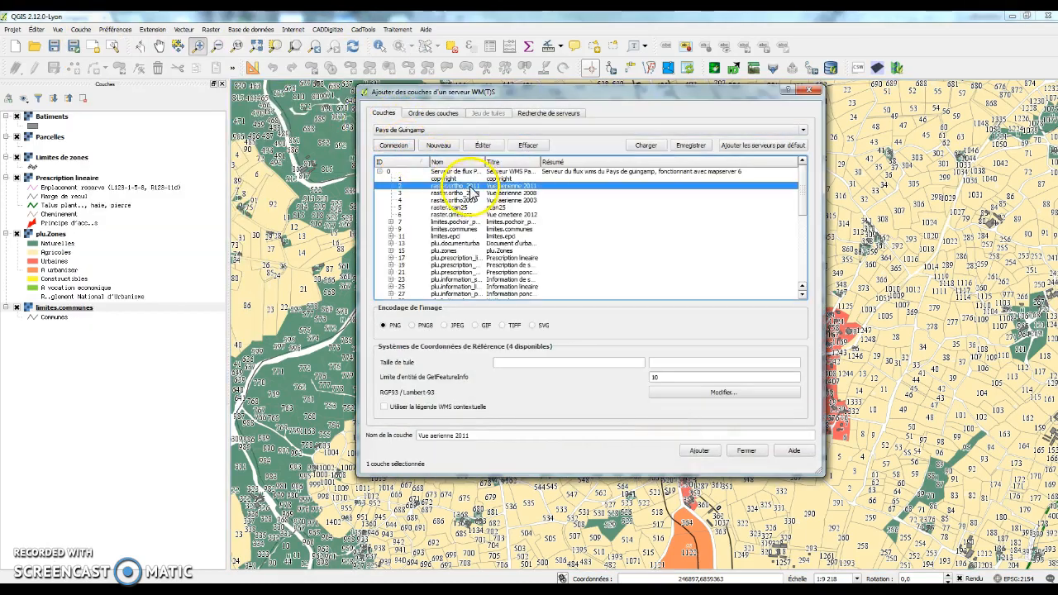
pyautogui.click(700, 451)
pyautogui.click(747, 455)
# Step: Zoom in on an area to see the aerial photo beneath the zoning
pyautogui.click(18, 309)
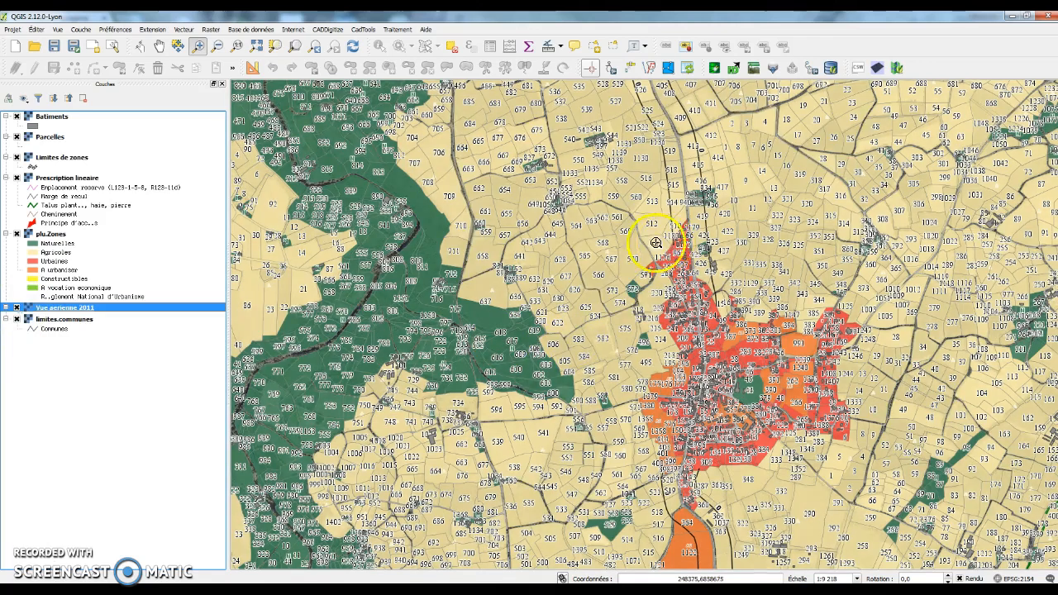
pyautogui.moveTo(414, 172); pyautogui.dragTo(522, 303)
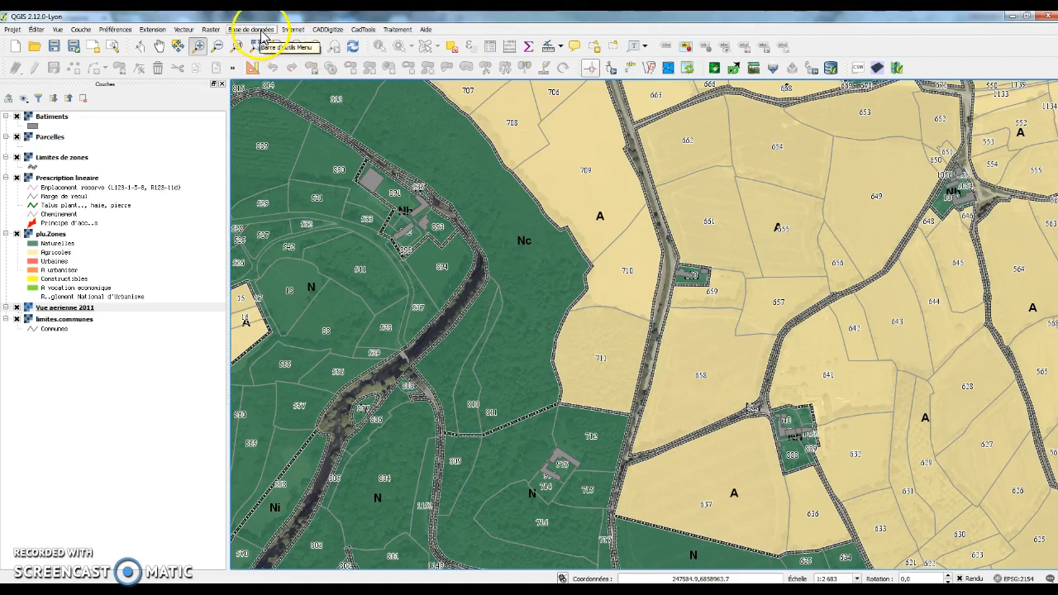
pyautogui.click(80, 29)
pyautogui.moveTo(95, 54)
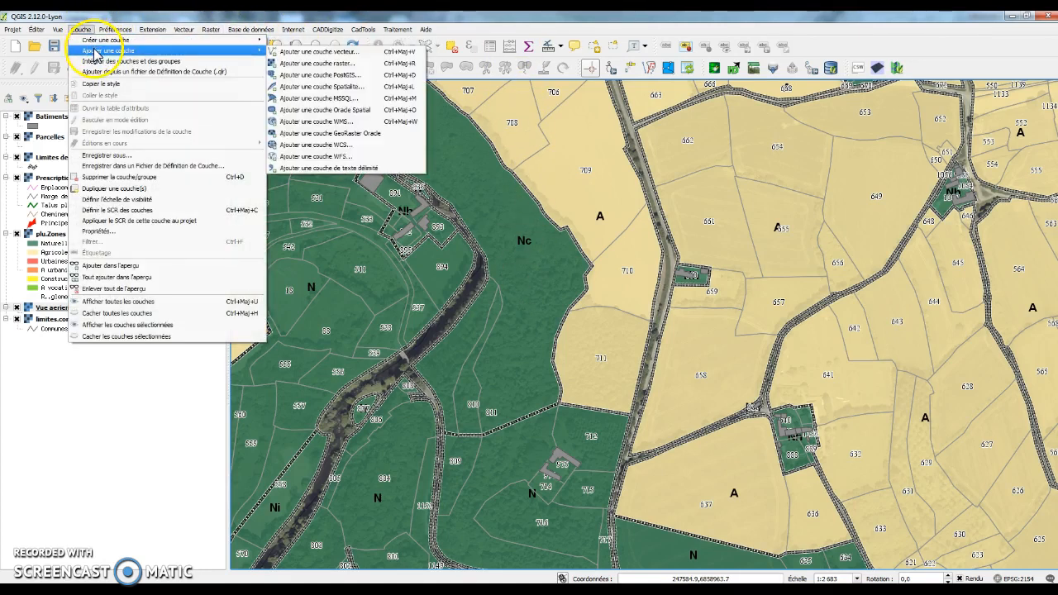
# Step: Define PostGIS connection 'SIG PAYS DE GUINGAMP' to host 92.222.110.78, database sig, with user name and password
pyautogui.click(370, 78)
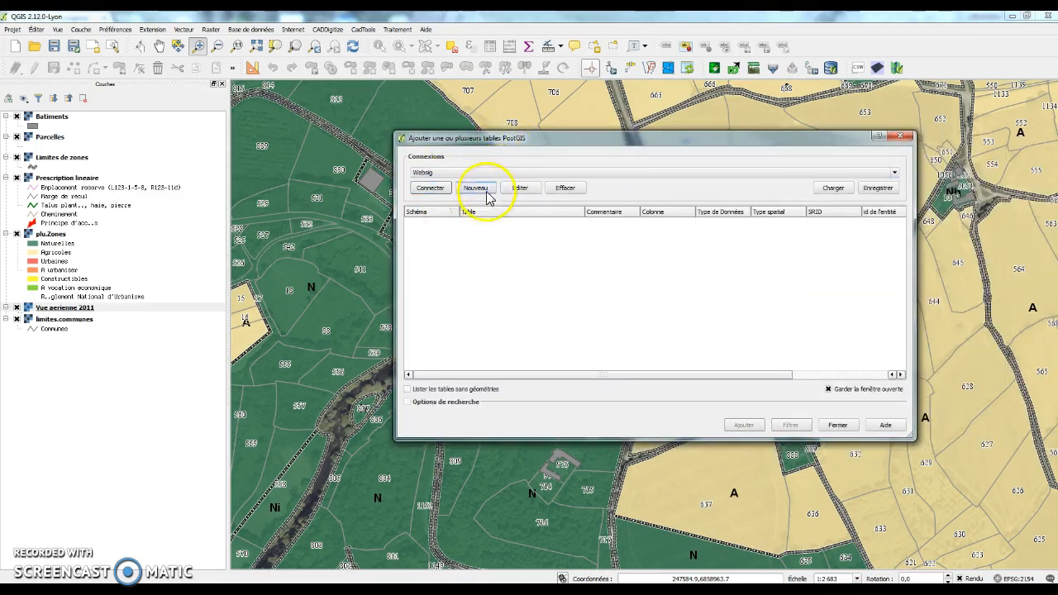
pyautogui.click(476, 188)
pyautogui.click(612, 150)
pyautogui.write('SIG PAYS DE GUINGAMP')
pyautogui.press('Tab')
pyautogui.press('Tab')
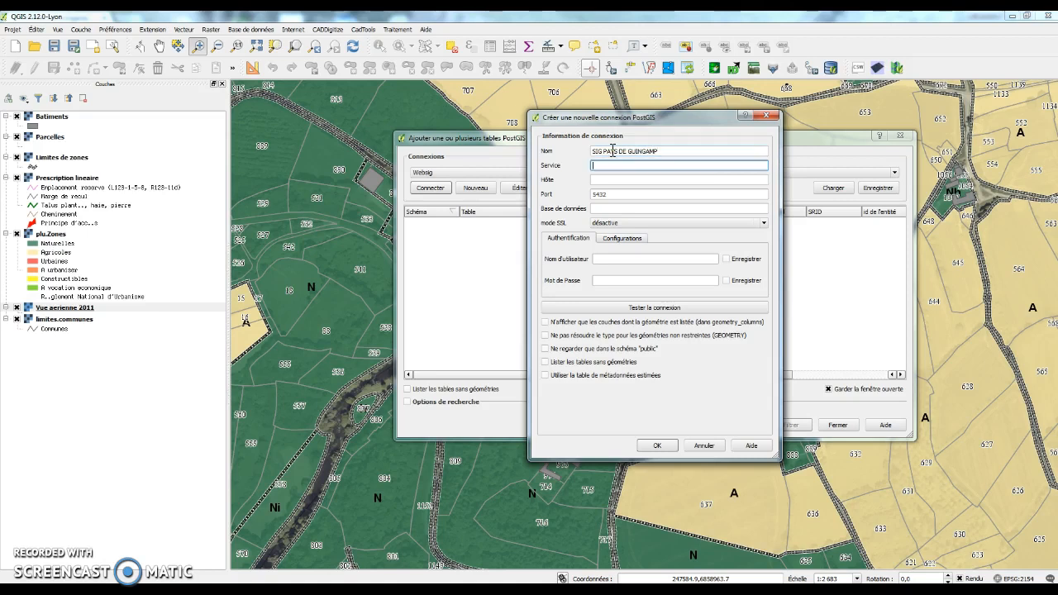
pyautogui.write('92.222.110.78')
pyautogui.press('Tab')
pyautogui.press('Tab')
pyautogui.write('sig')
pyautogui.click(622, 260)
pyautogui.write('admin')
pyautogui.press('Tab')
pyautogui.press('Tab')
pyautogui.write('••••••••••••••')
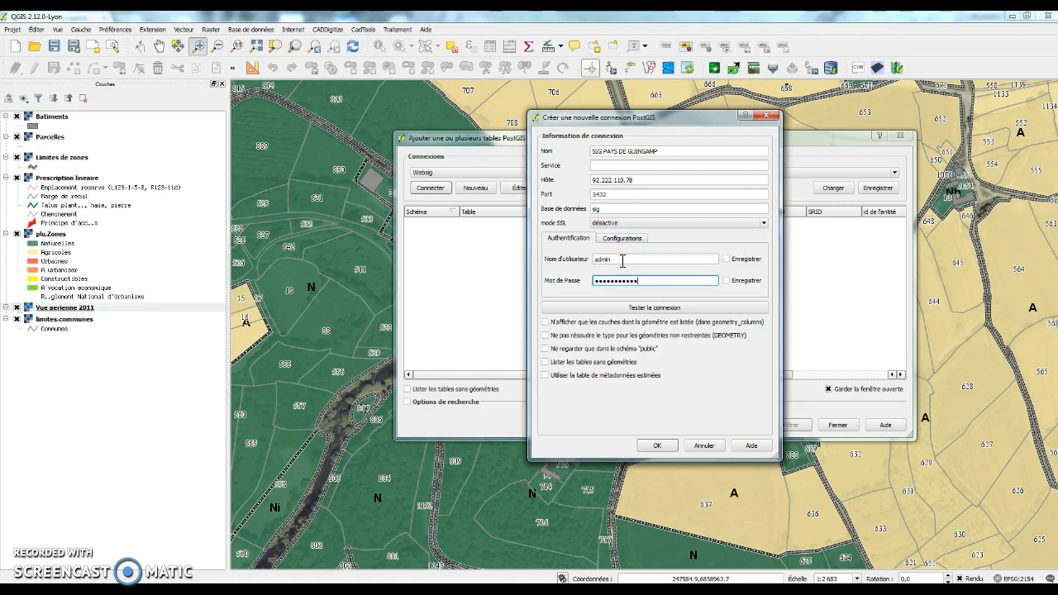
# Step: Test the connection successfully and save it
pyautogui.click(652, 308)
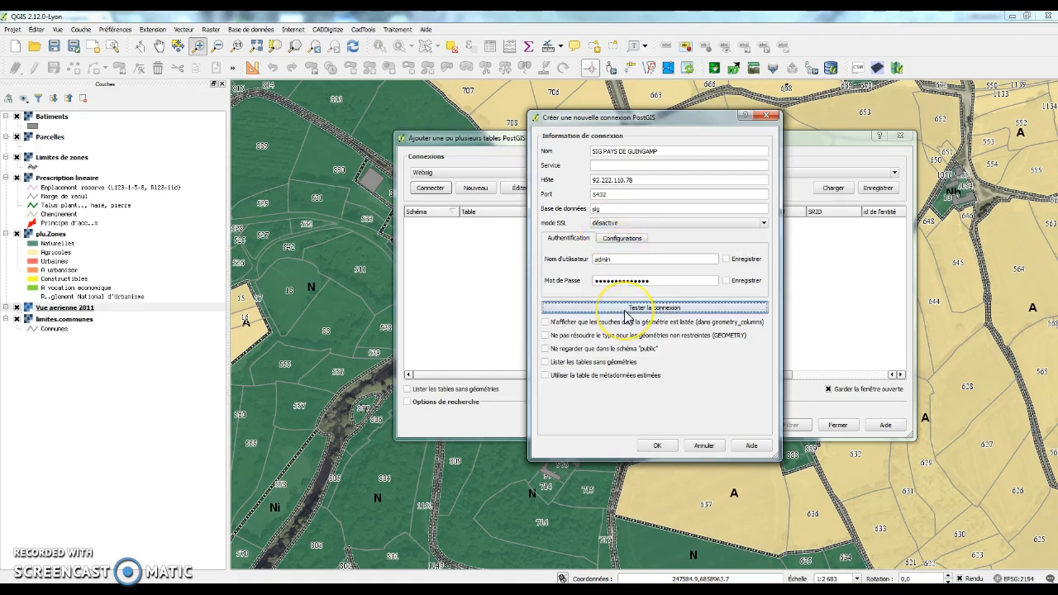
pyautogui.click(652, 302)
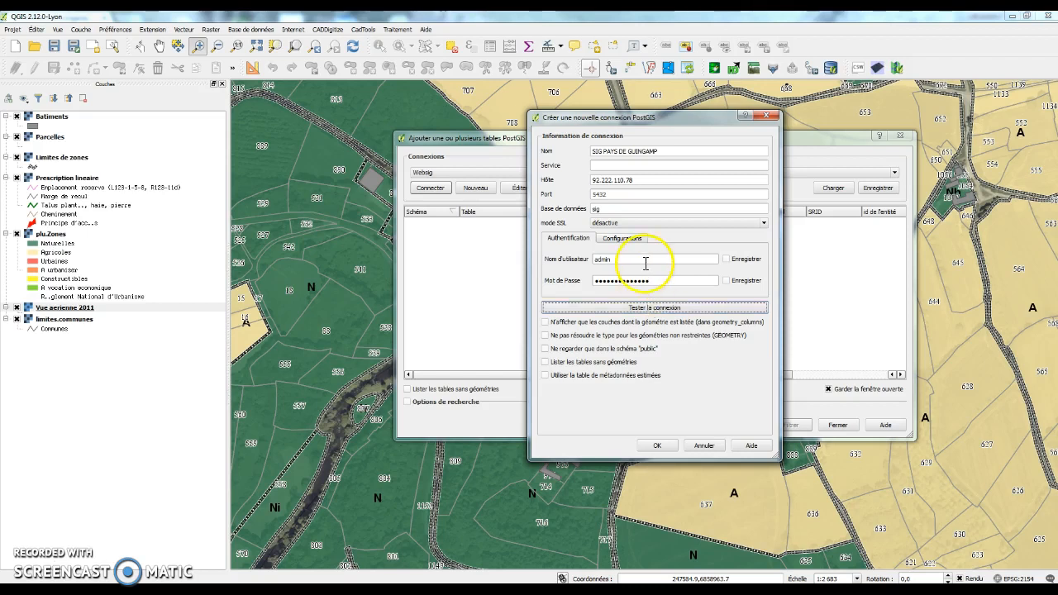
pyautogui.click(660, 447)
# Step: Connect to SIG PAYS DE GUINGAMP, entering the user name and password at the login prompt
pyautogui.click(434, 189)
pyautogui.click(529, 246)
pyautogui.write('admin')
pyautogui.press('Tab')
pyautogui.write('•••••••••••')
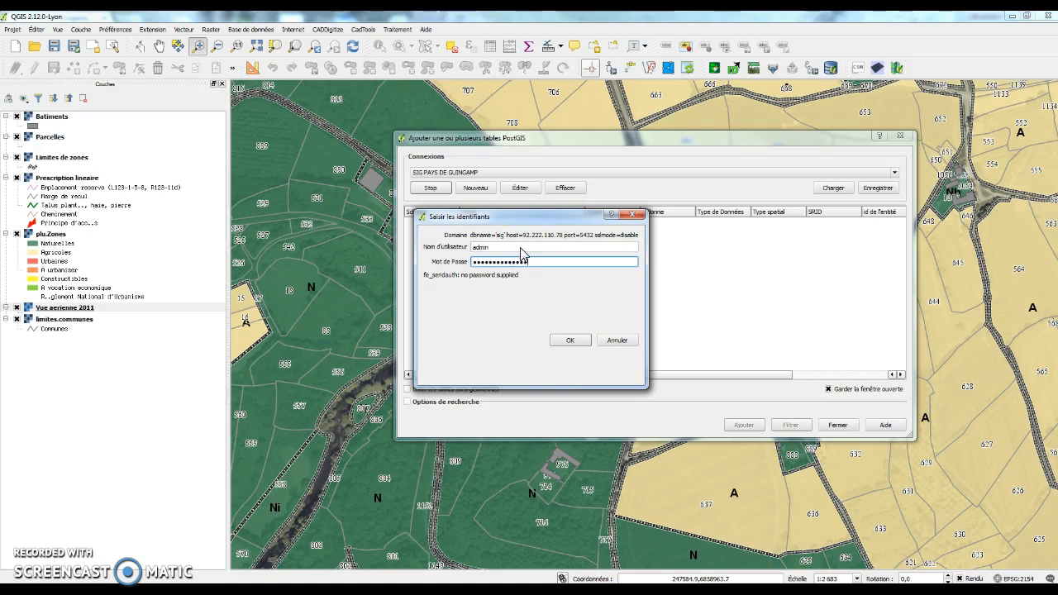
# Step: Log in to SIG PAYS DE GUINGAMP, stop loading once adresse appears, and close the tables window
pyautogui.click(571, 340)
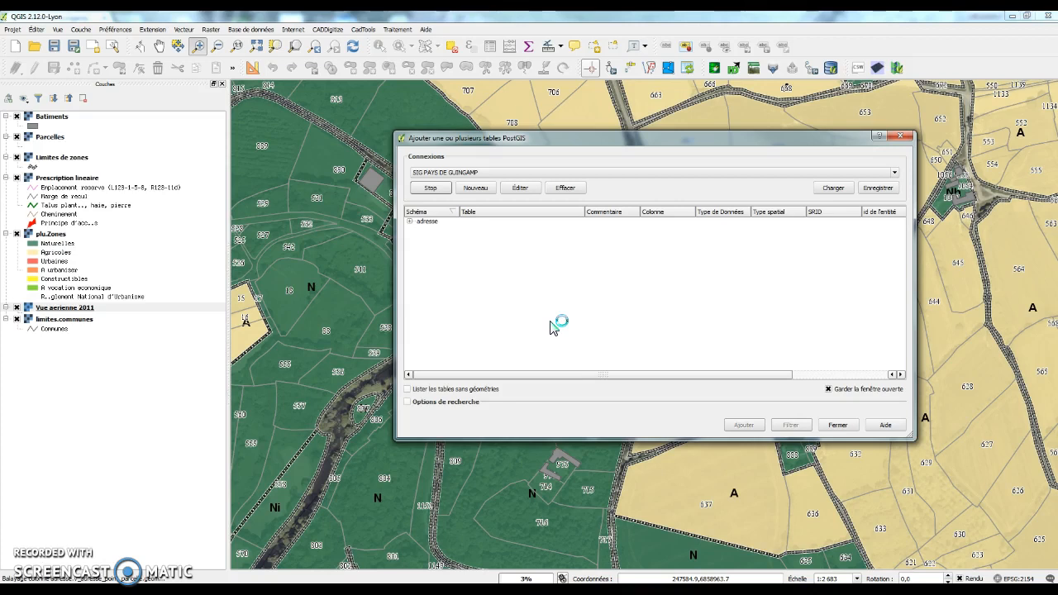
pyautogui.click(451, 196)
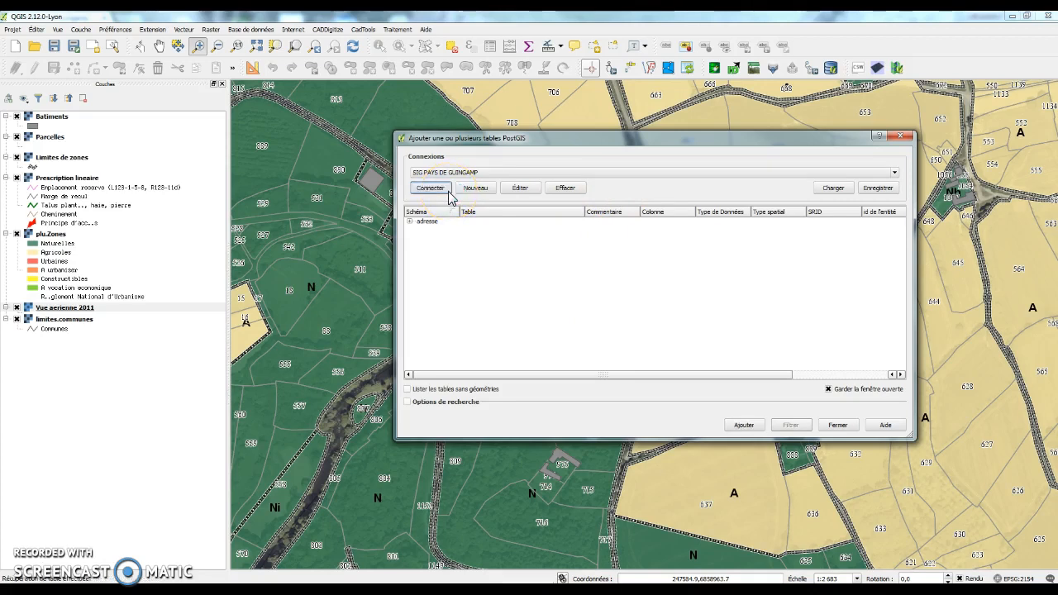
pyautogui.click(907, 137)
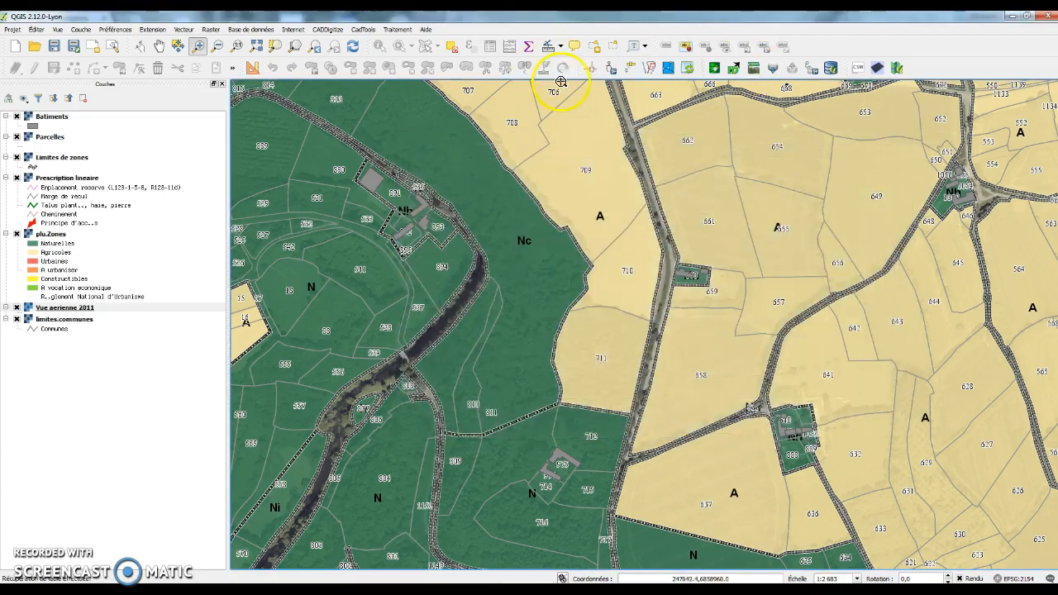
# Step: Open the Gestionnaire de base de données as a movable, wider window over the map
pyautogui.click(253, 29)
pyautogui.moveTo(276, 62)
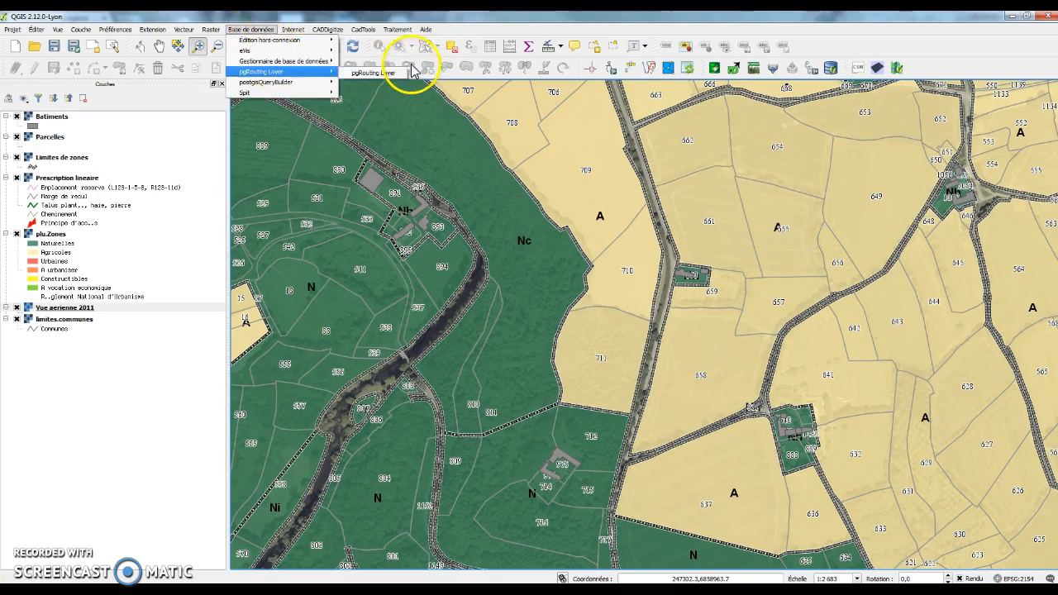
pyautogui.click(407, 62)
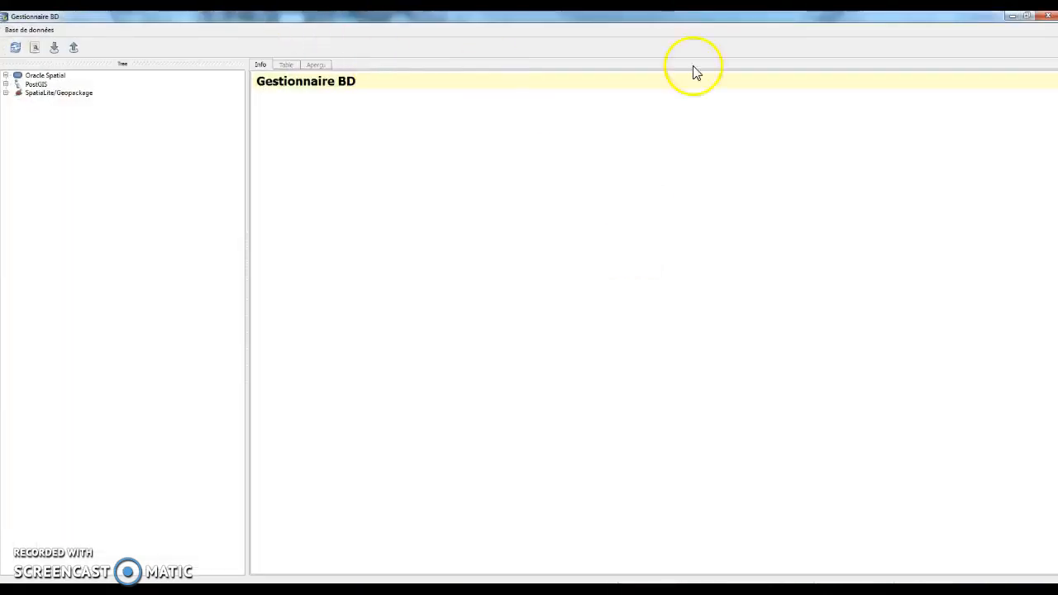
pyautogui.click(1027, 16)
pyautogui.moveTo(576, 182); pyautogui.dragTo(597, 122)
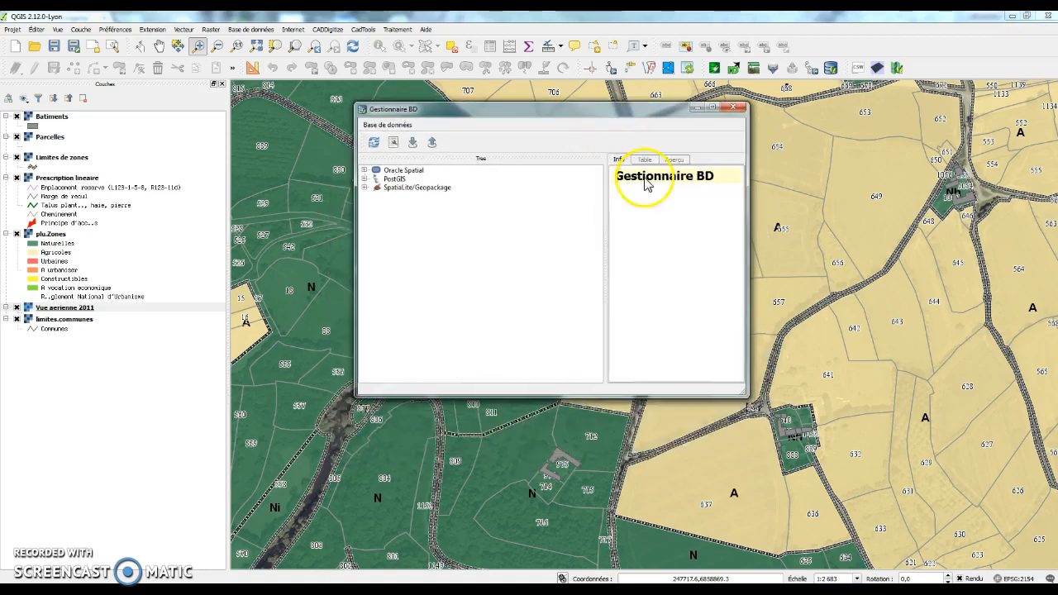
pyautogui.moveTo(749, 203); pyautogui.dragTo(1020, 225)
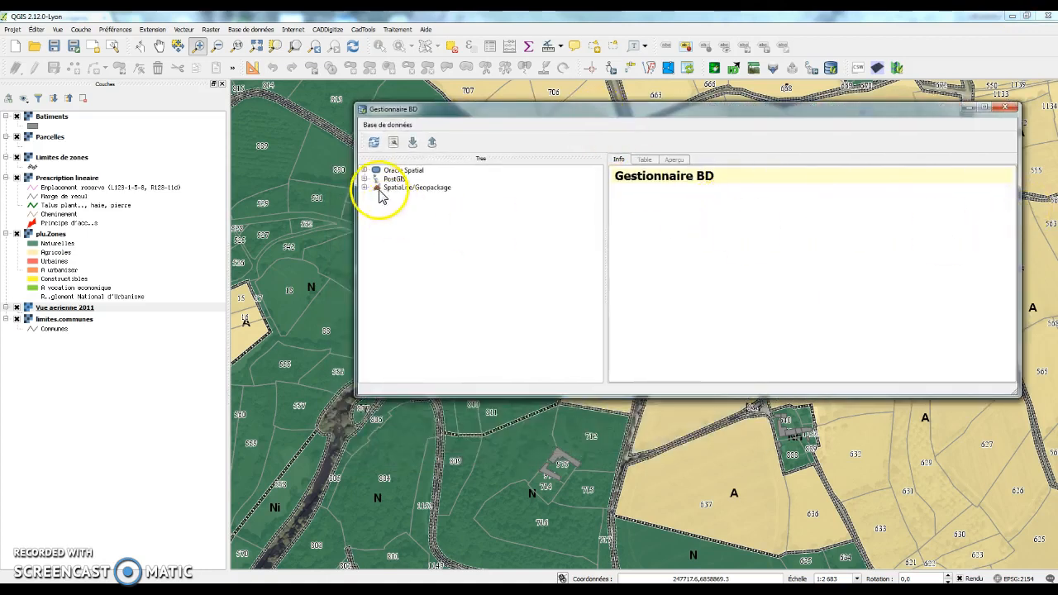
# Step: Expand PostGIS > SIG PAYS DE GUINGAMP and enlarge the window to show all schemas
pyautogui.click(364, 179)
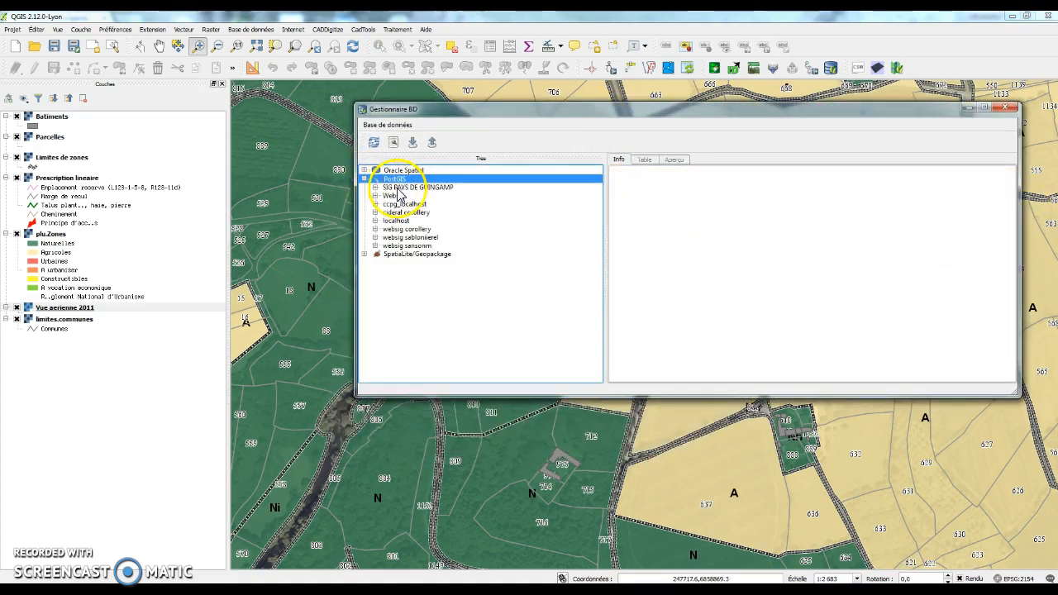
pyautogui.click(377, 188)
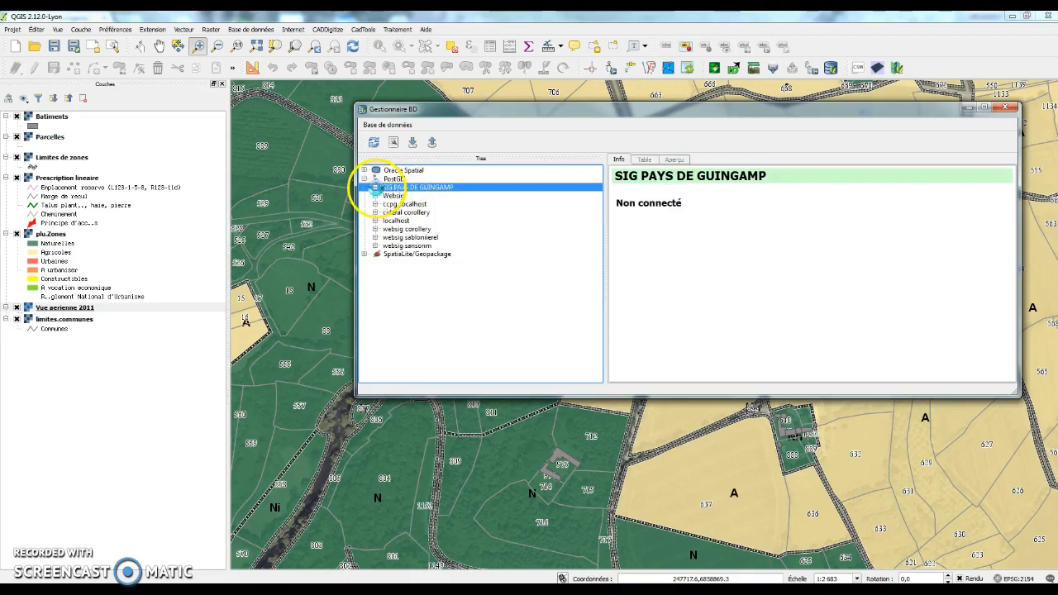
pyautogui.click(376, 188)
pyautogui.moveTo(427, 396); pyautogui.dragTo(426, 544)
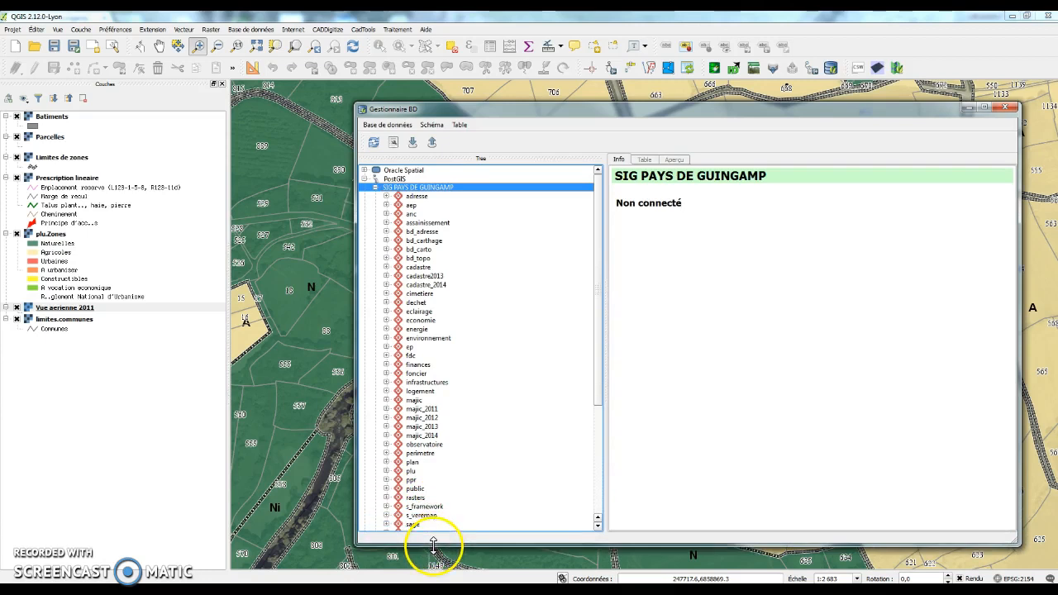
pyautogui.moveTo(418, 100); pyautogui.dragTo(398, 48)
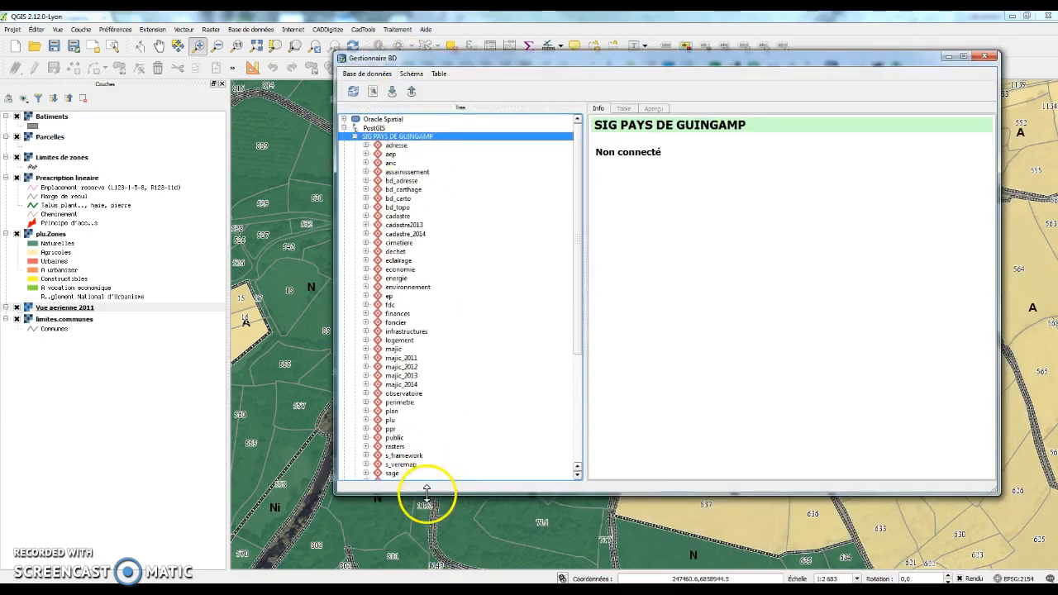
pyautogui.moveTo(426, 496); pyautogui.dragTo(426, 508)
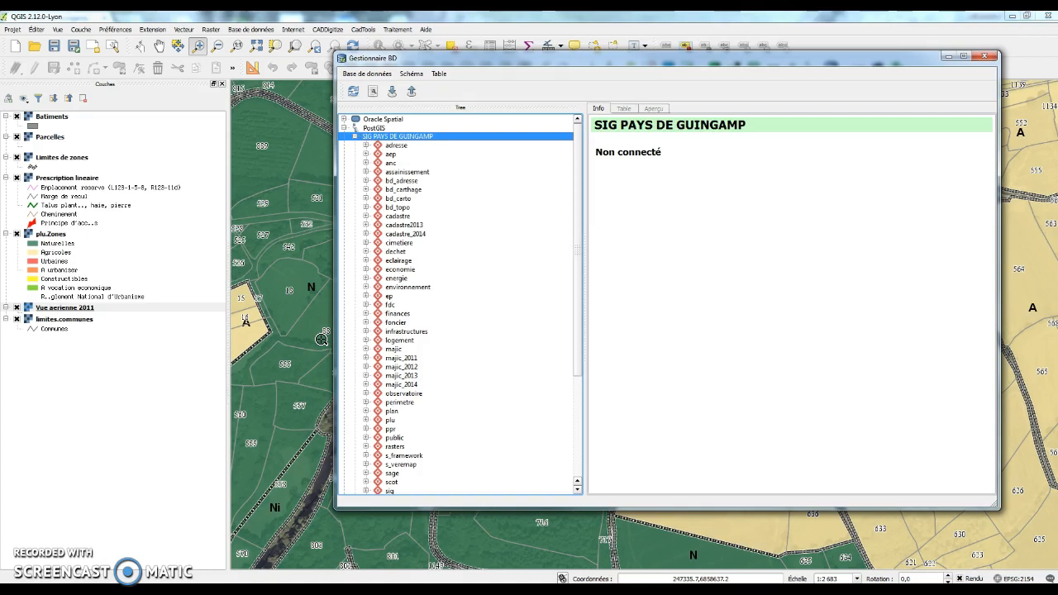
# Step: Expand the cadastre schema and review the batiment table's Info details
pyautogui.click(367, 216)
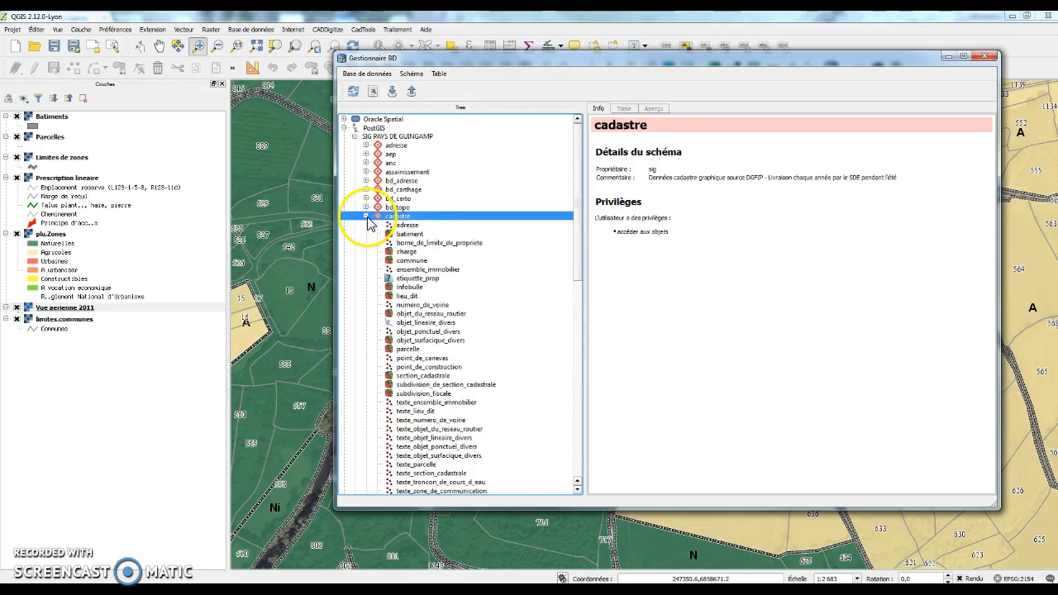
pyautogui.click(411, 237)
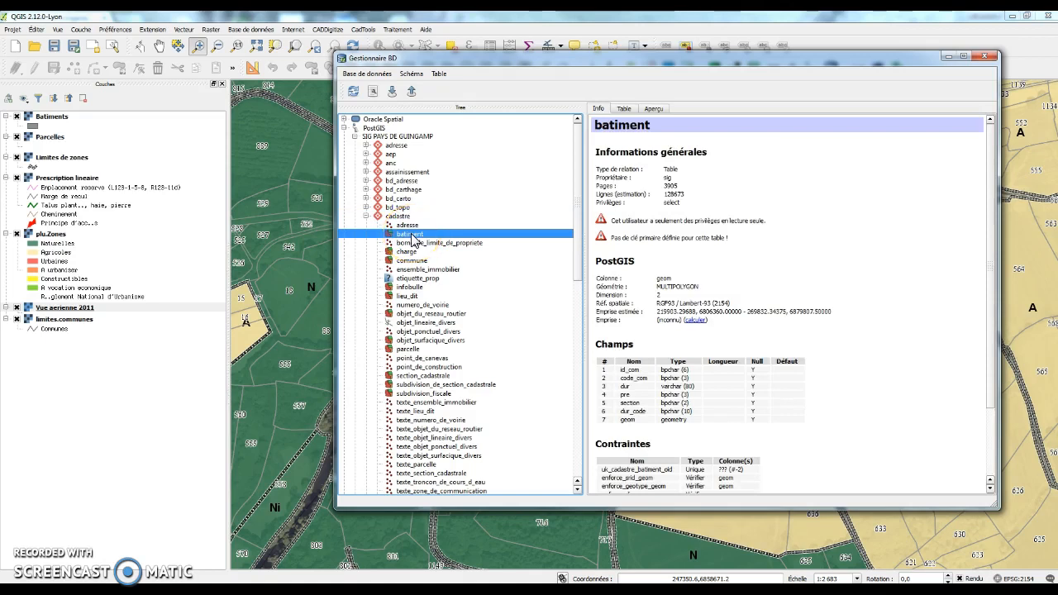
pyautogui.scroll(-2, 907, 300)
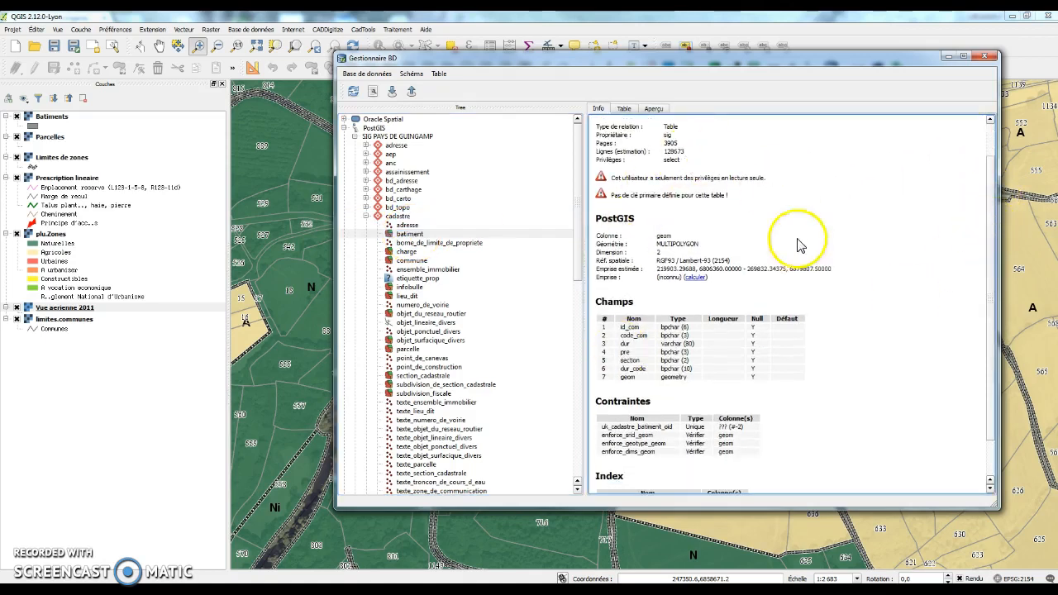
pyautogui.scroll(1, 739, 338)
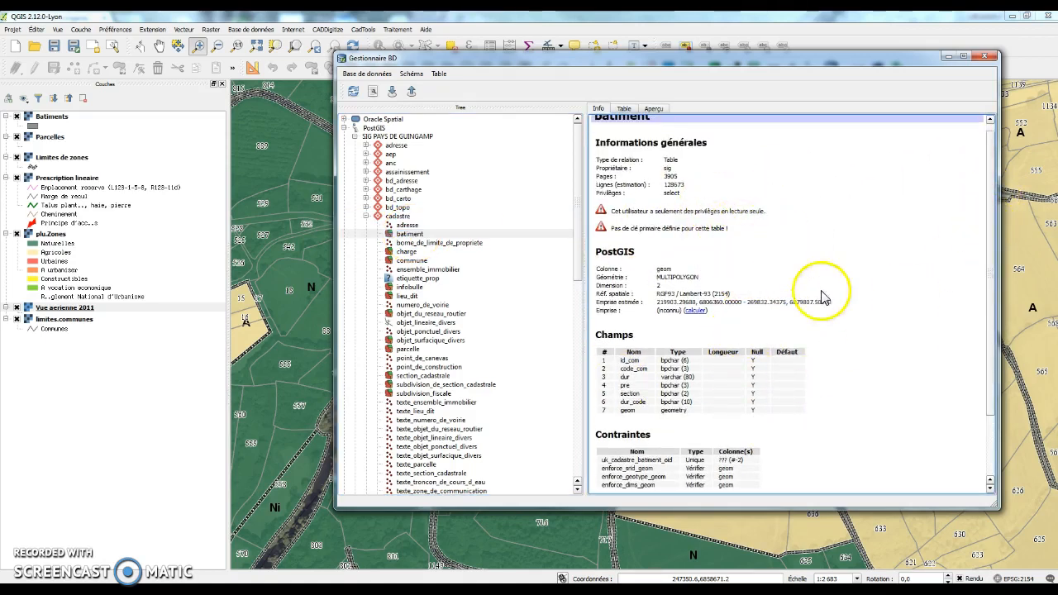
pyautogui.scroll(-3, 835, 322)
pyautogui.scroll(3, 728, 240)
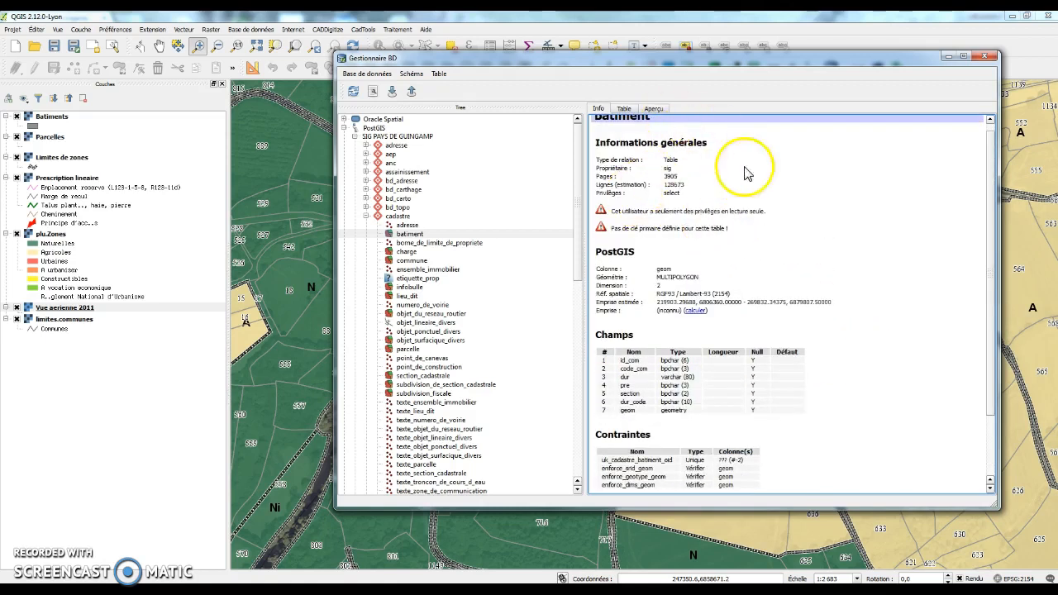
pyautogui.scroll(1, 747, 172)
# Step: Add batiment to the map canvas and move it to the top of the layers list
pyautogui.rightClick(423, 234)
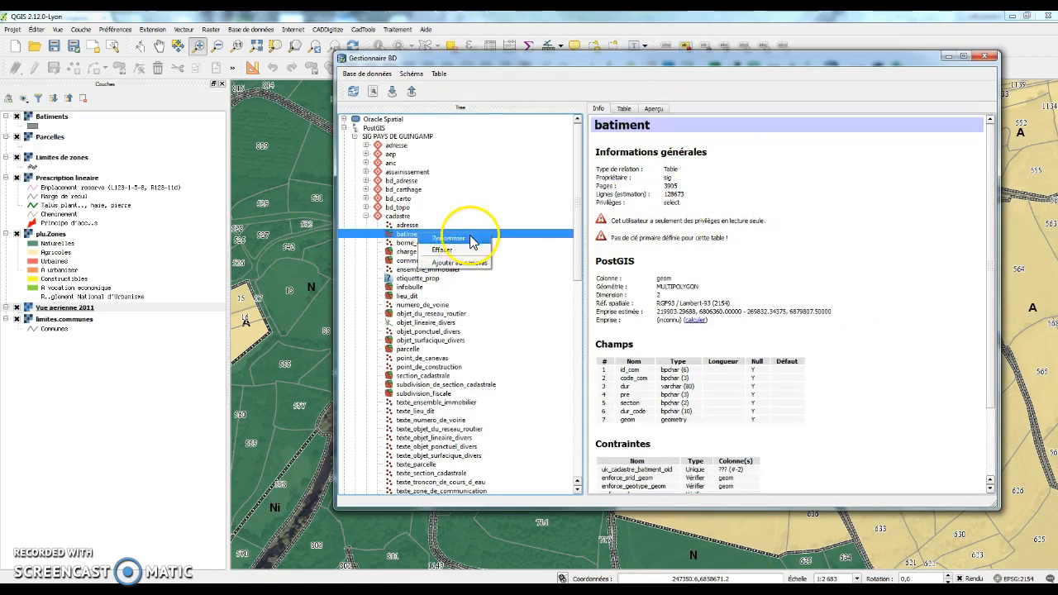
pyautogui.click(462, 264)
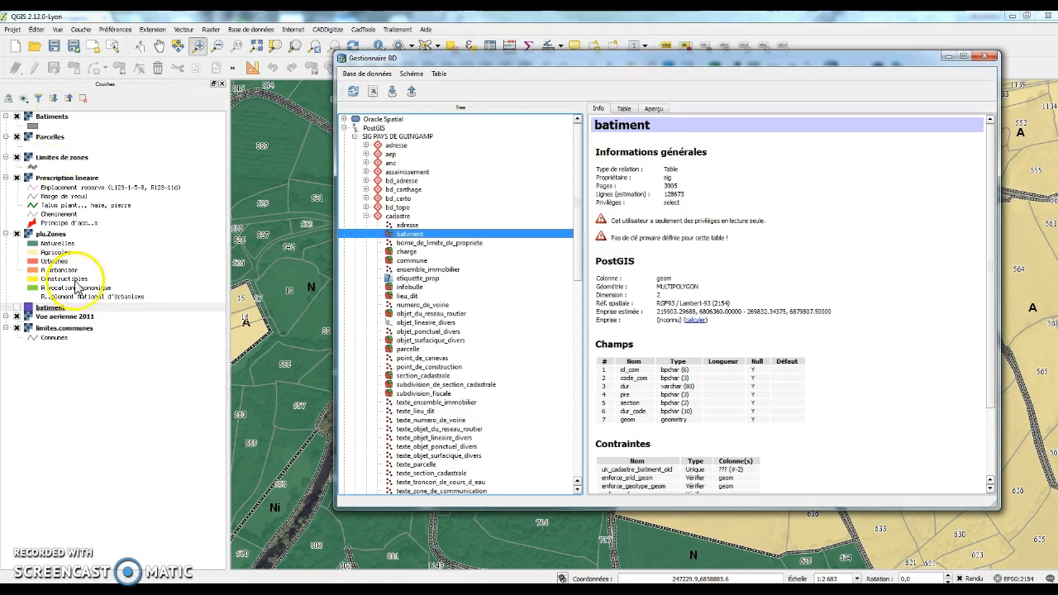
pyautogui.moveTo(50, 308); pyautogui.dragTo(62, 116)
# Step: Show the batiment layer and hide the Parcelles and Limites de zones layers
pyautogui.click(23, 120)
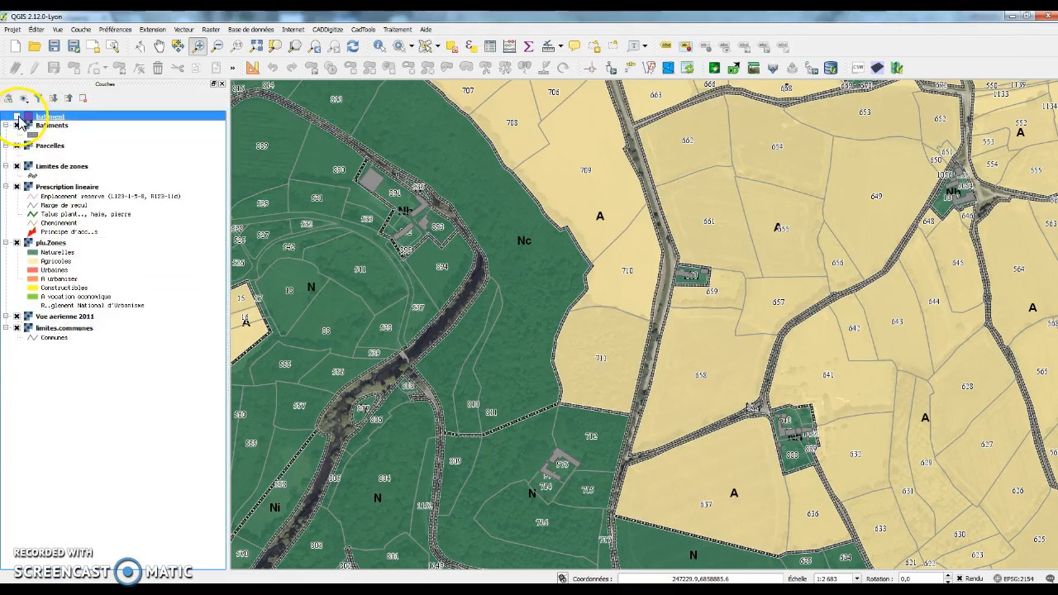
pyautogui.click(17, 117)
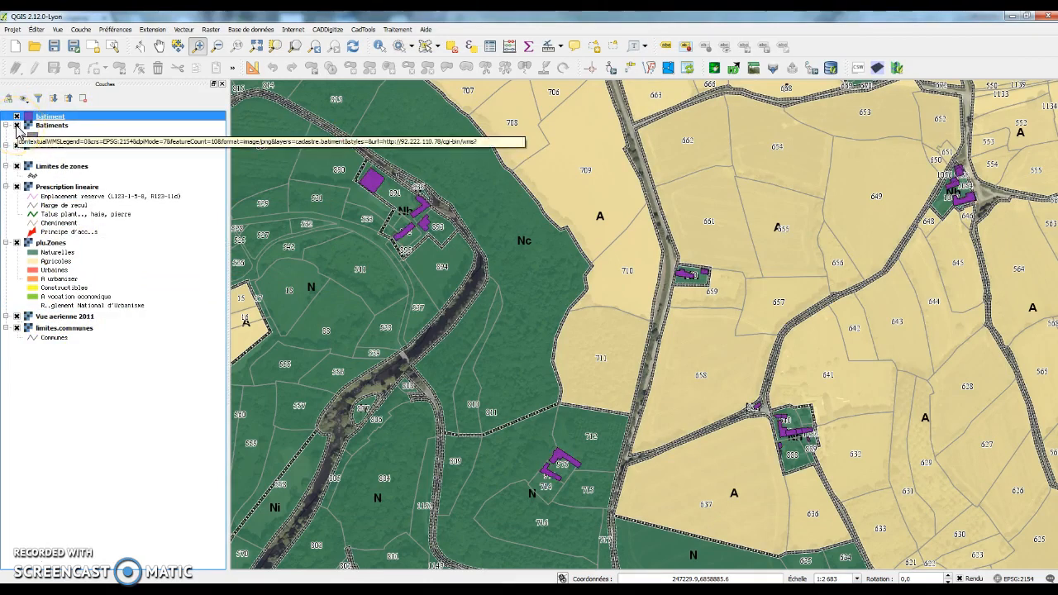
pyautogui.click(17, 145)
pyautogui.click(18, 166)
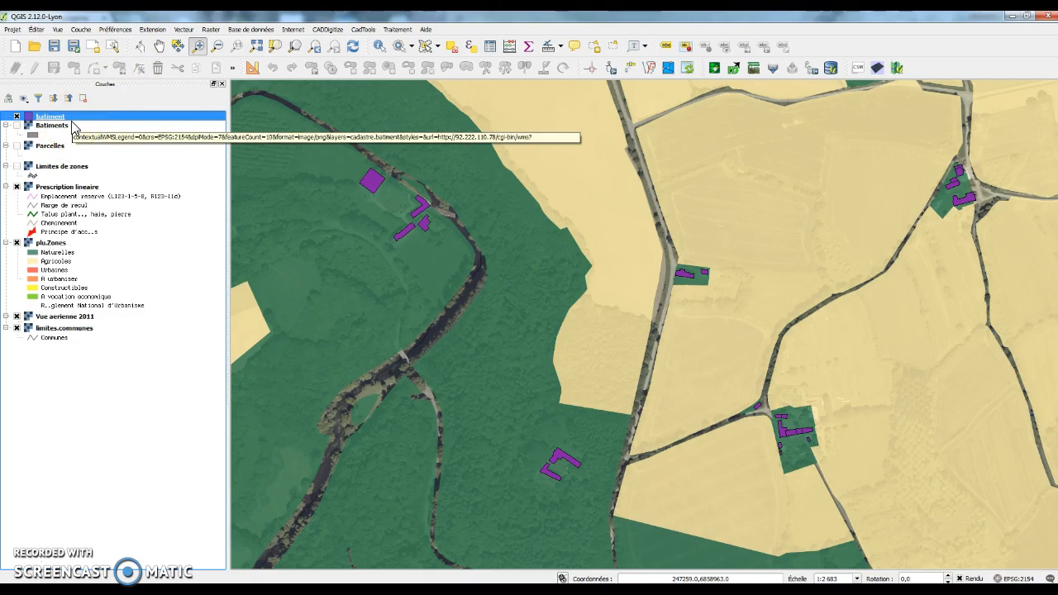
# Step: Identify a purple building's attributes, close its form, and bring DB Manager back
pyautogui.click(380, 52)
pyautogui.click(377, 181)
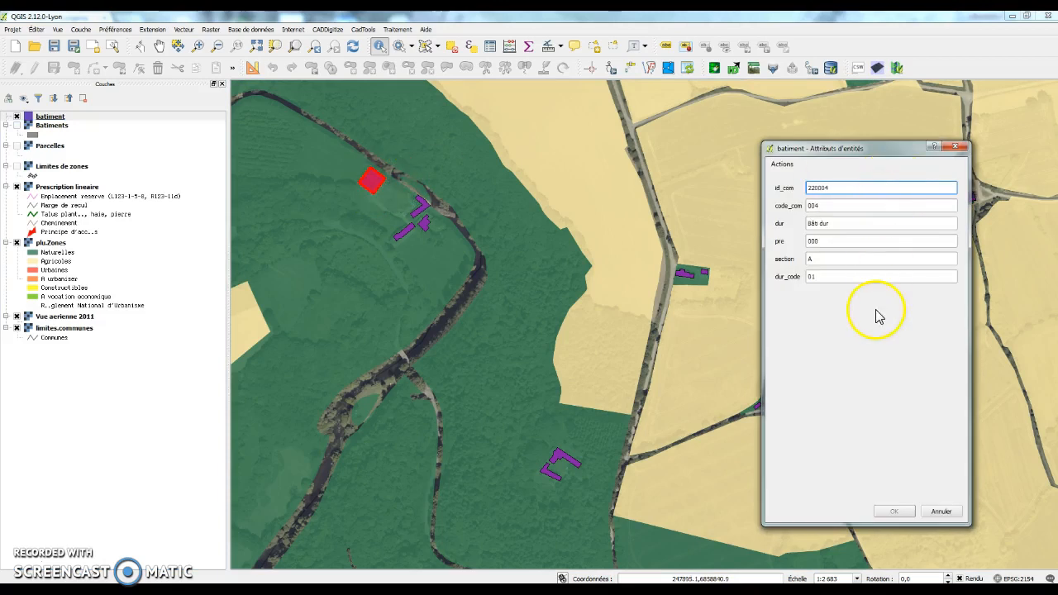
pyautogui.click(956, 148)
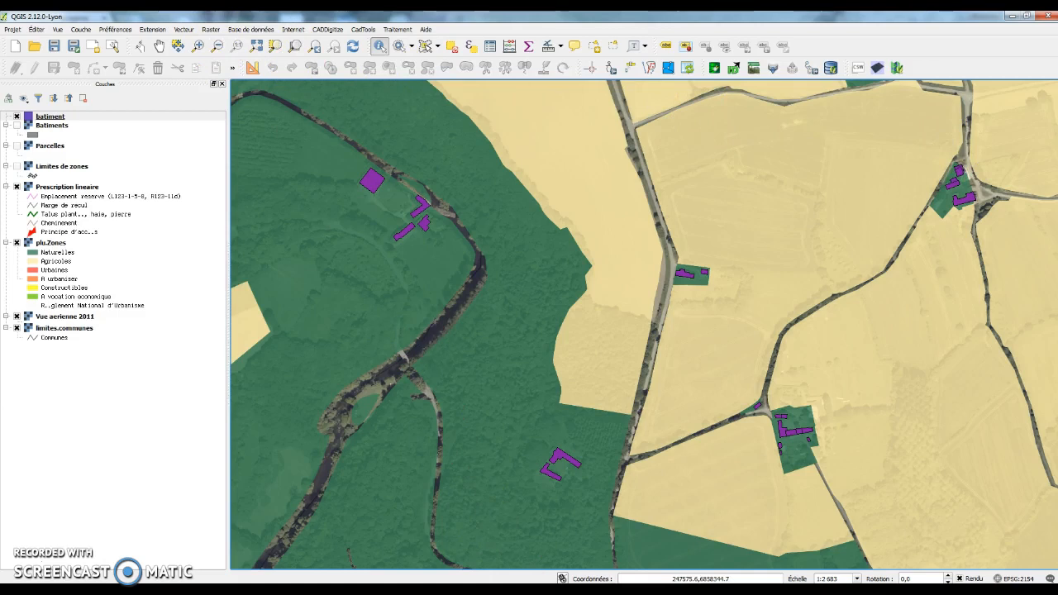
pyautogui.click(591, 543)
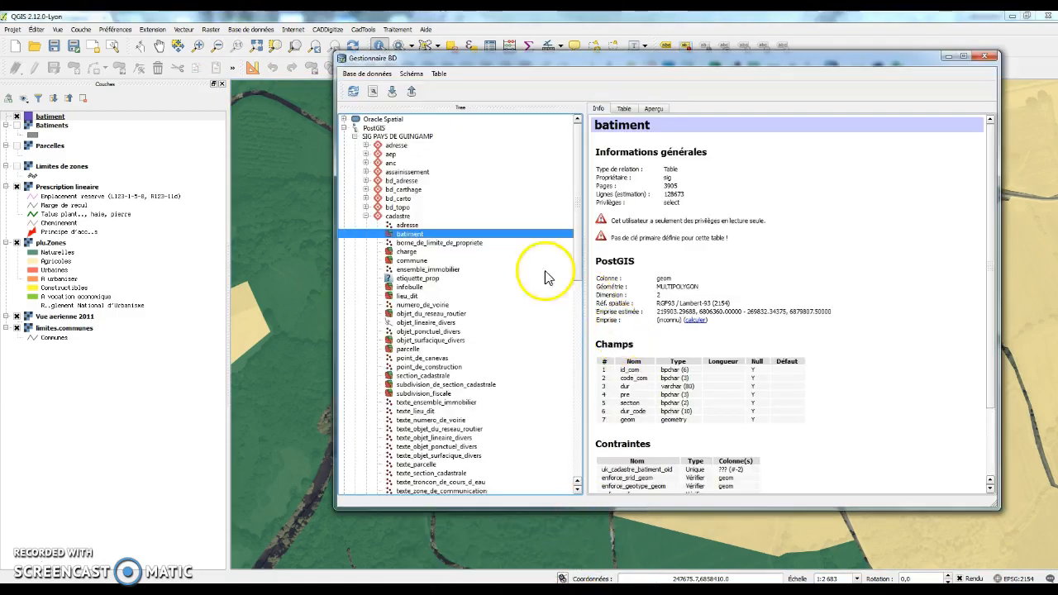
# Step: Collapse cadastre, expand plu, and compare the v_zoneurba view's details with the zoneurba table's
pyautogui.click(366, 217)
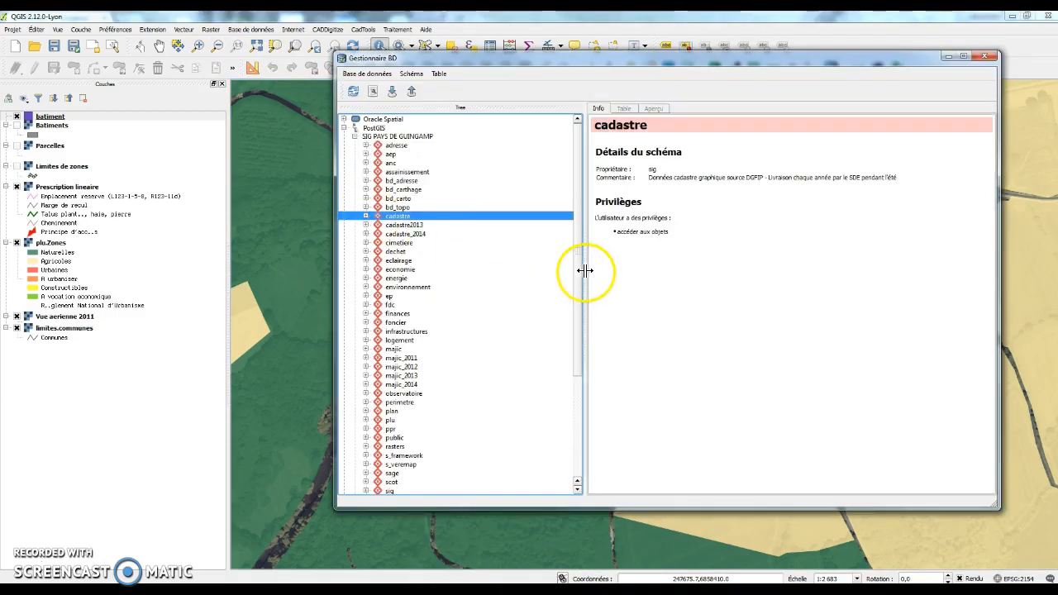
pyautogui.moveTo(577, 275); pyautogui.dragTo(555, 338)
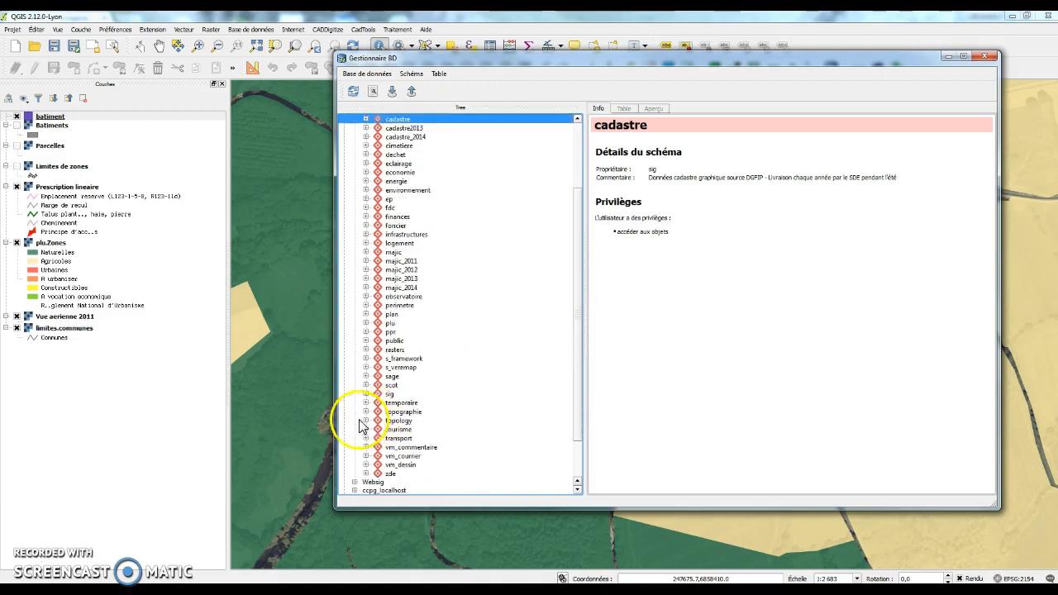
pyautogui.click(366, 323)
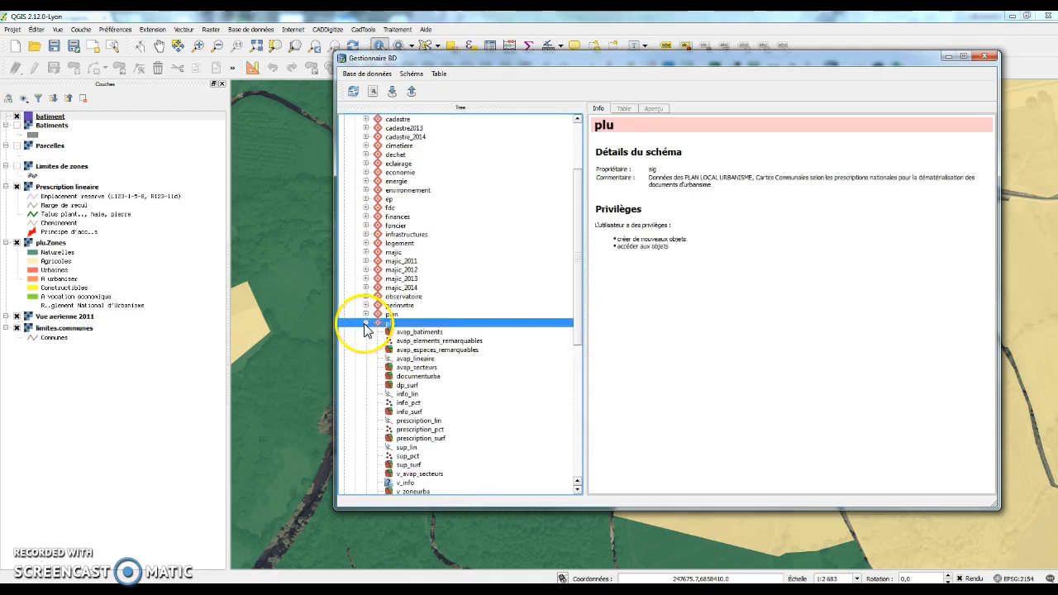
pyautogui.moveTo(580, 309); pyautogui.dragTo(581, 361)
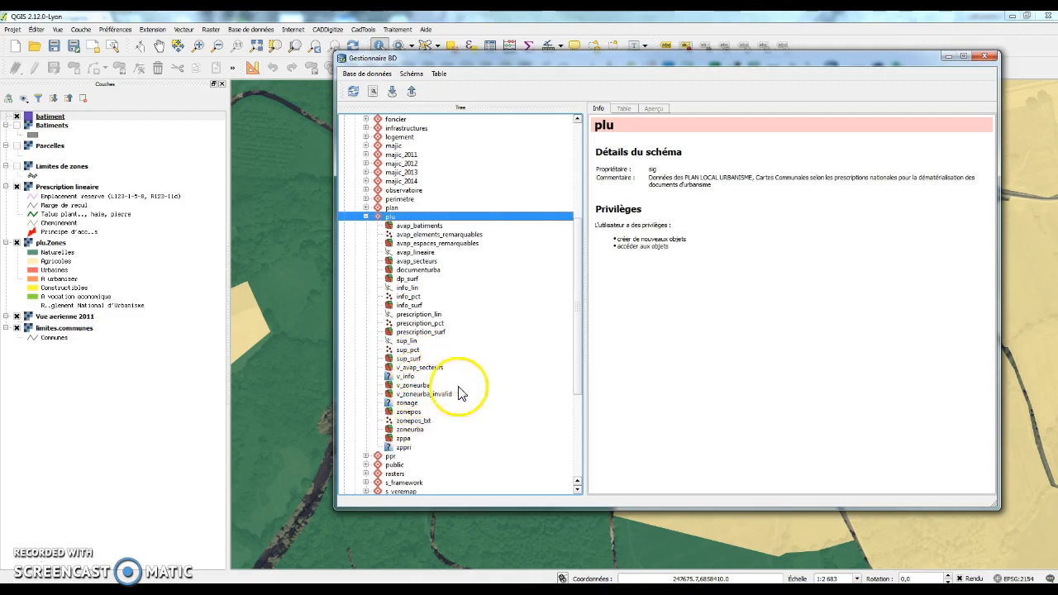
pyautogui.click(423, 385)
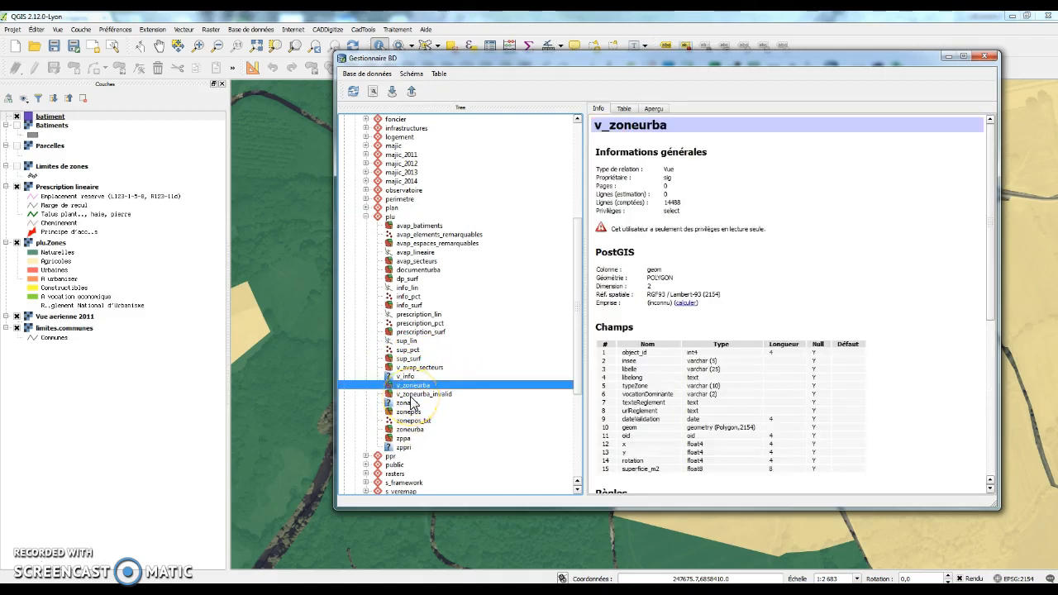
pyautogui.click(411, 429)
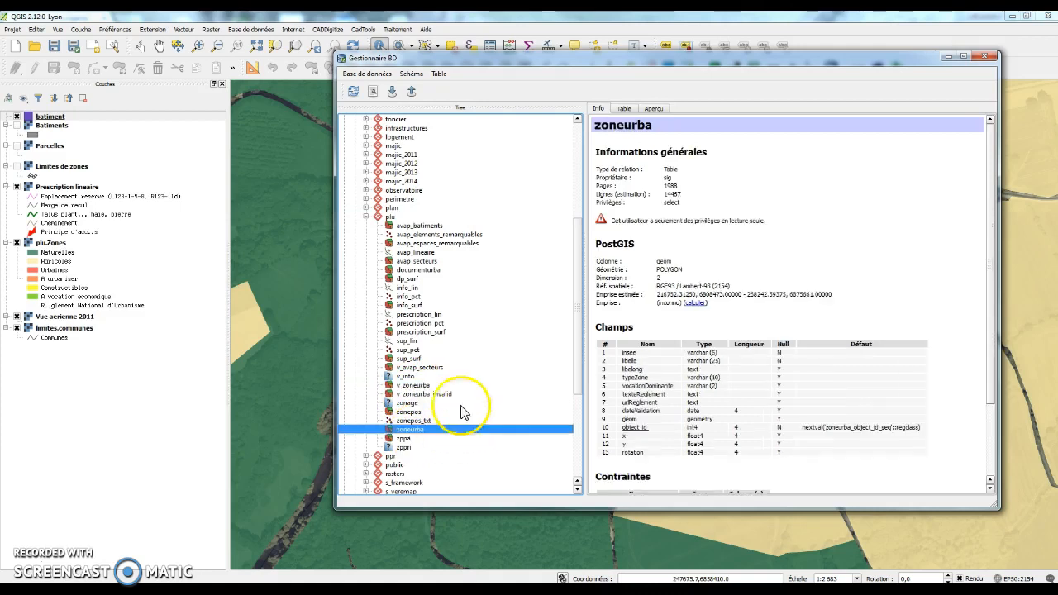
pyautogui.click(415, 386)
pyautogui.click(411, 430)
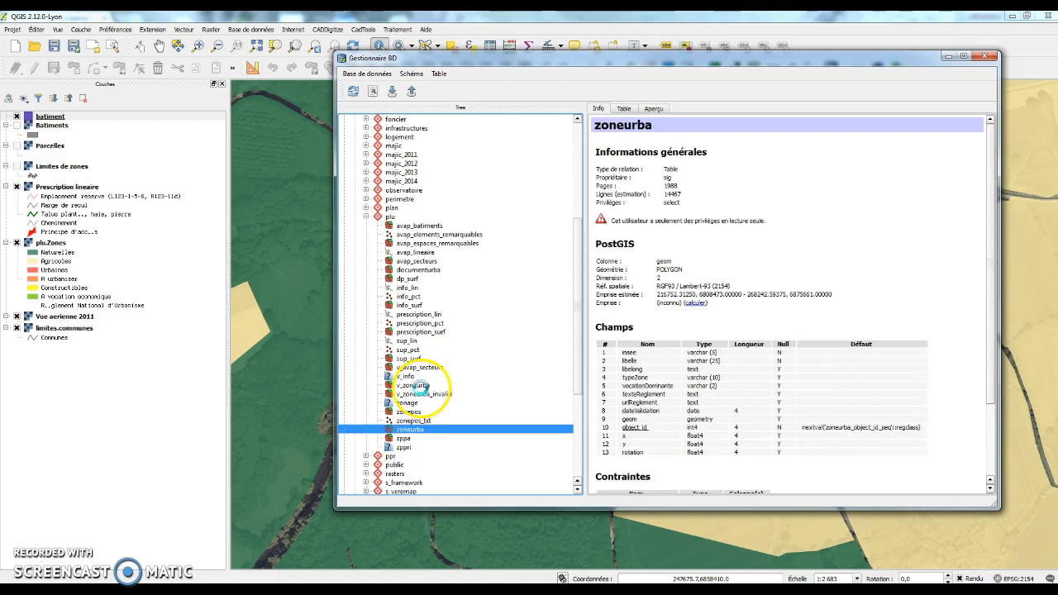
pyautogui.click(418, 386)
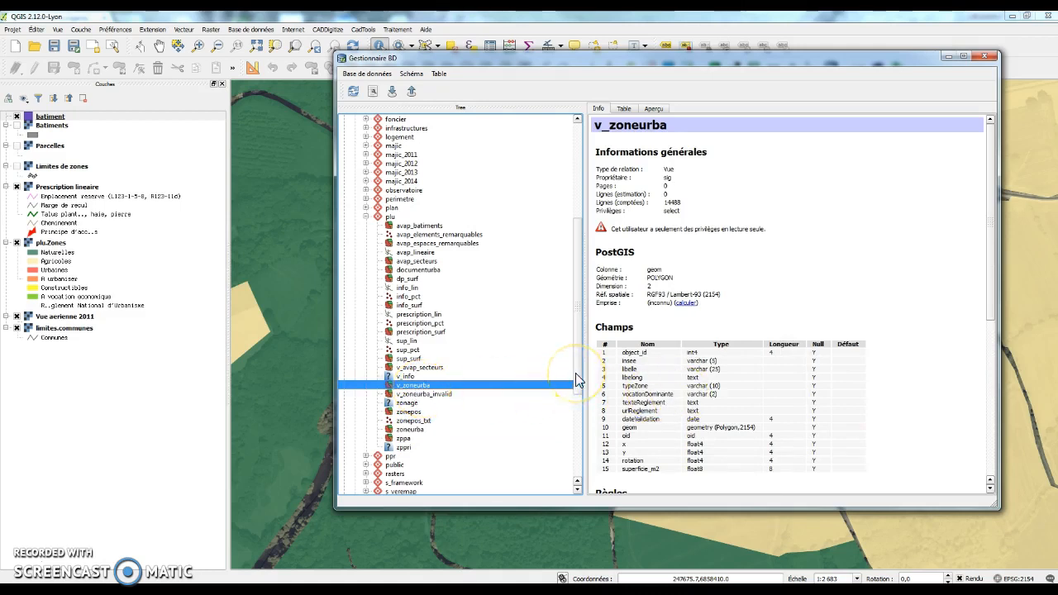
pyautogui.moveTo(579, 382); pyautogui.dragTo(579, 395)
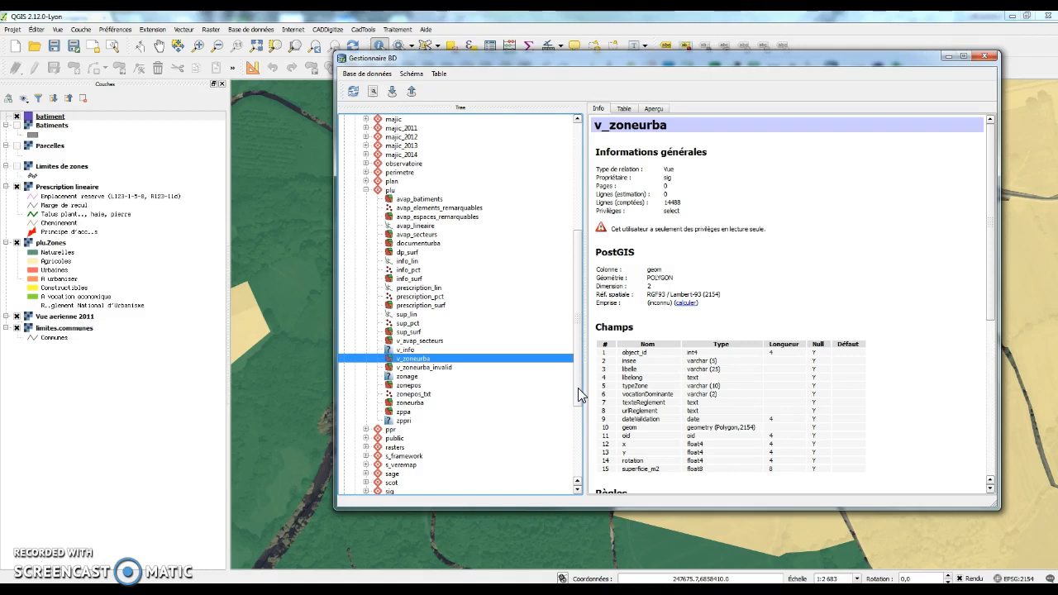
pyautogui.click(420, 404)
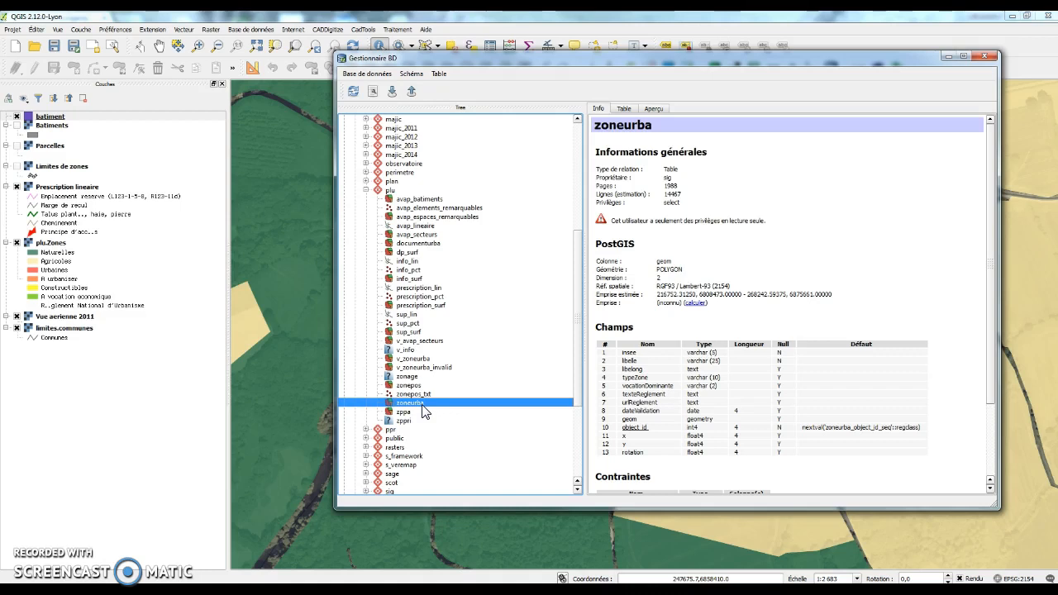
pyautogui.click(416, 359)
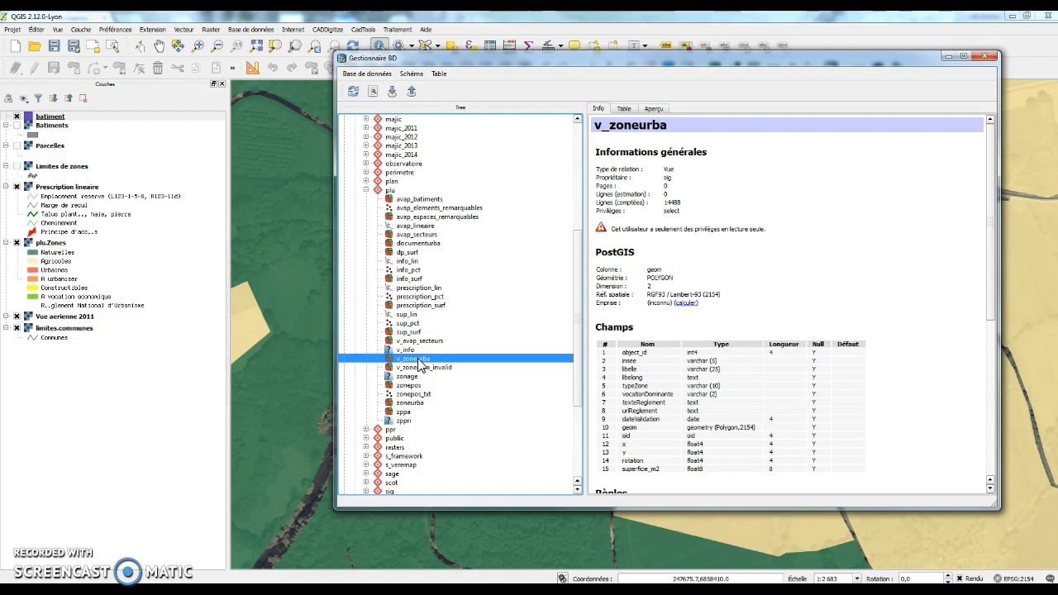
# Step: Add the v_zoneurba view to the map with Ajouter au canevas
pyautogui.rightClick(420, 364)
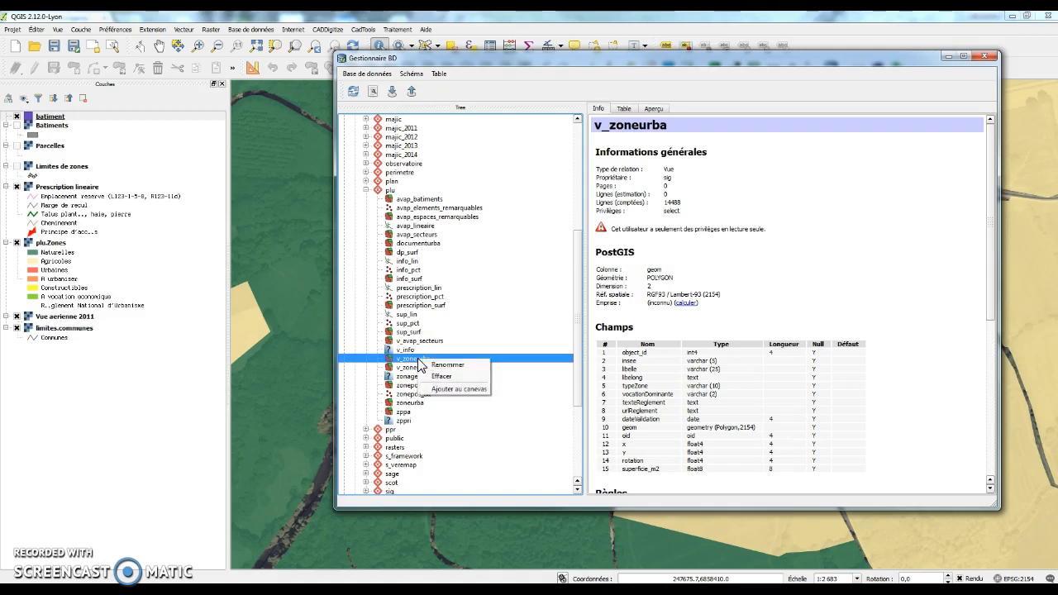
pyautogui.click(841, 287)
pyautogui.scroll(-6, 857, 291)
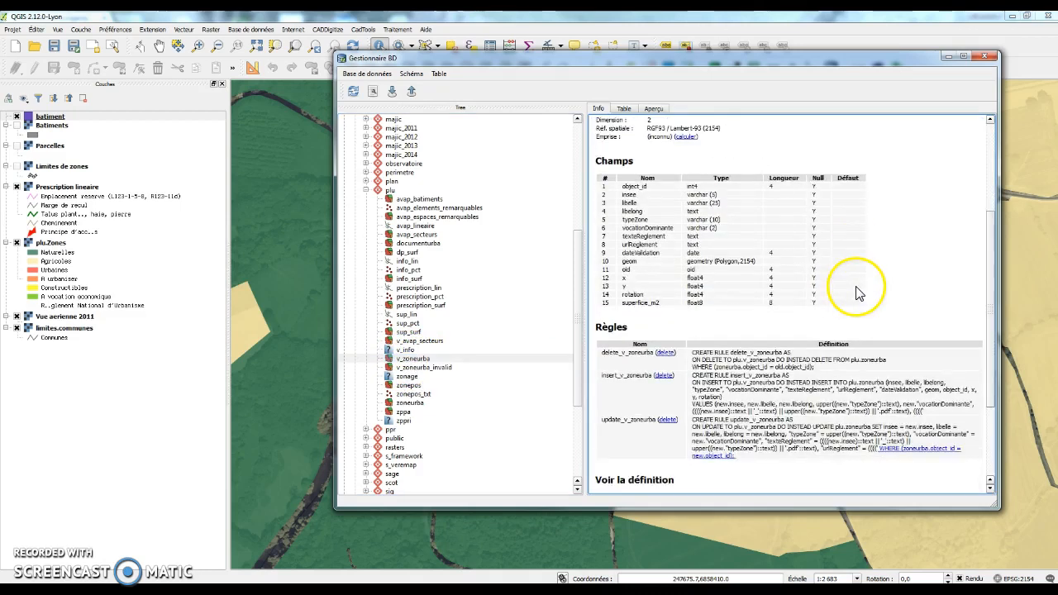
pyautogui.rightClick(422, 361)
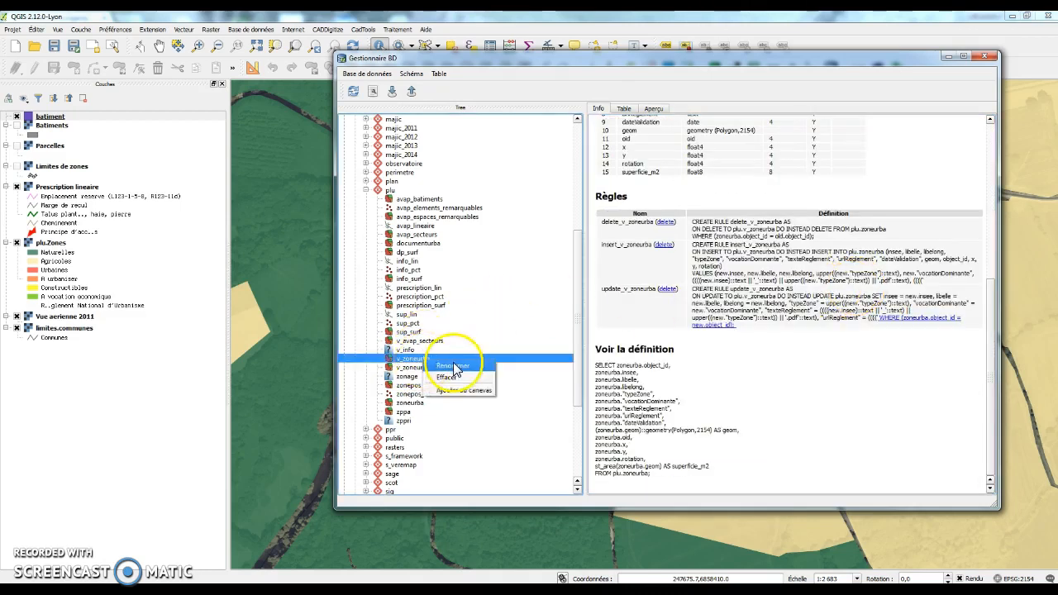
pyautogui.click(459, 395)
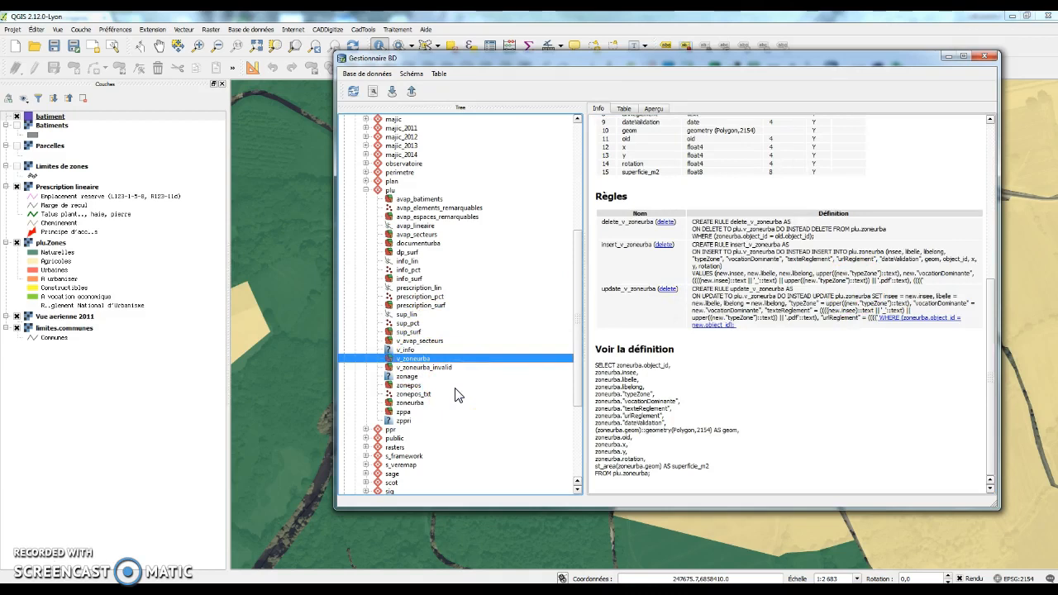
# Step: Turn on v_zoneurba and zoom out three times to see more zones
pyautogui.click(18, 118)
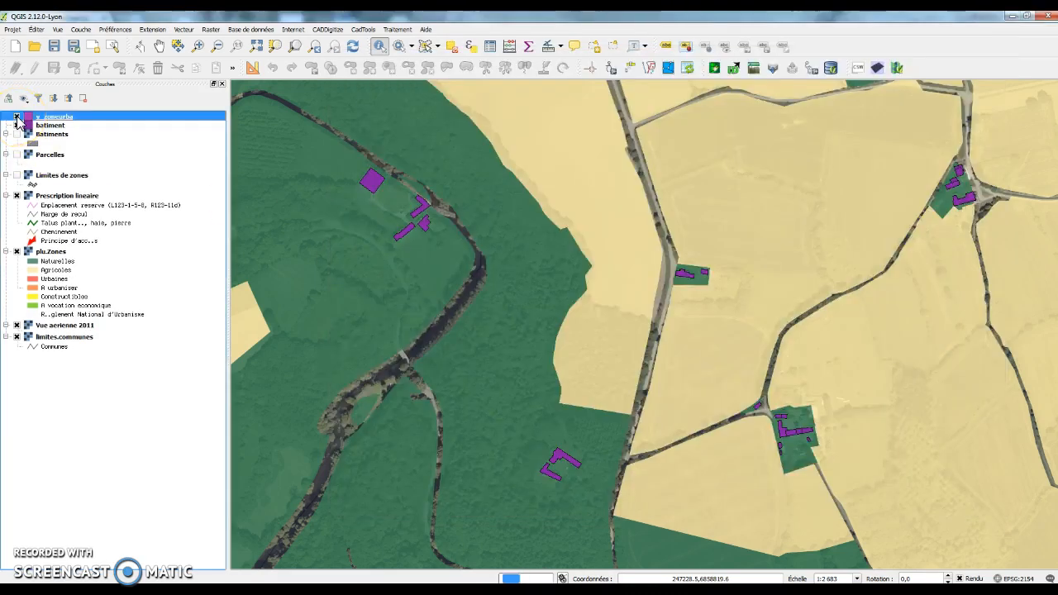
pyautogui.click(586, 296)
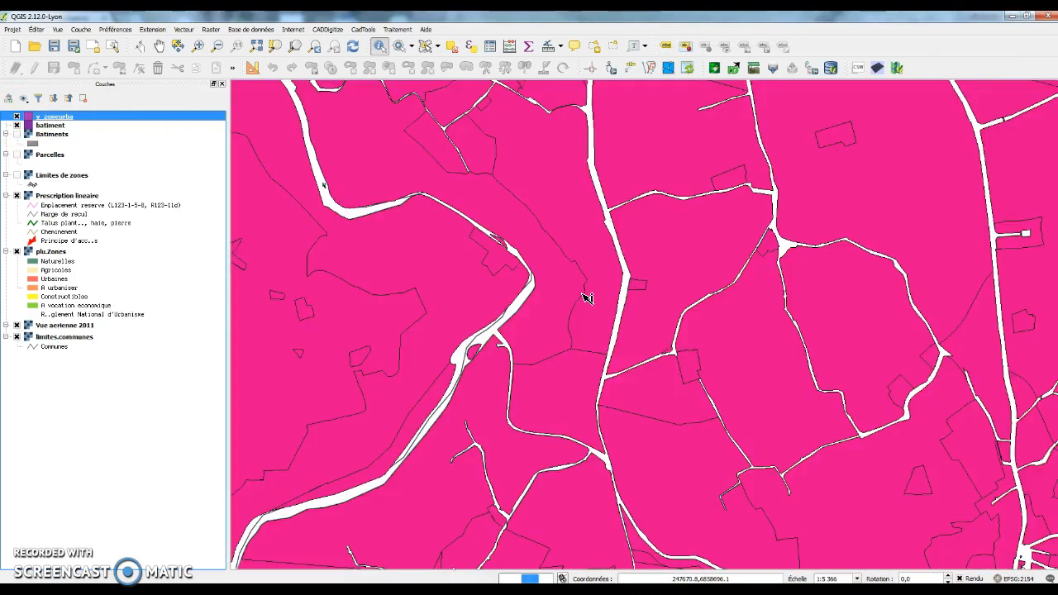
pyautogui.click(585, 296)
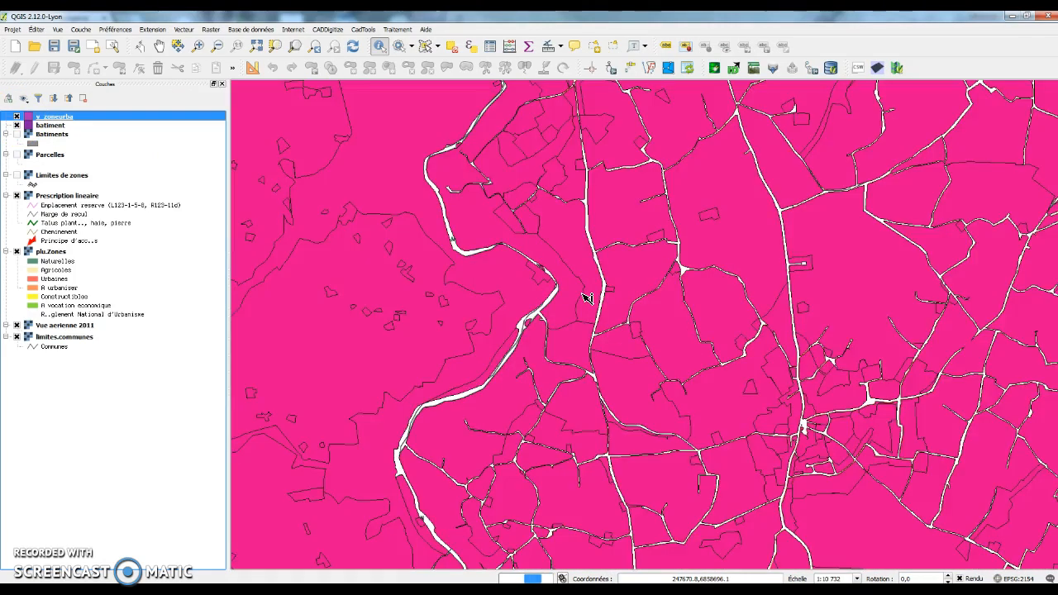
pyautogui.click(587, 297)
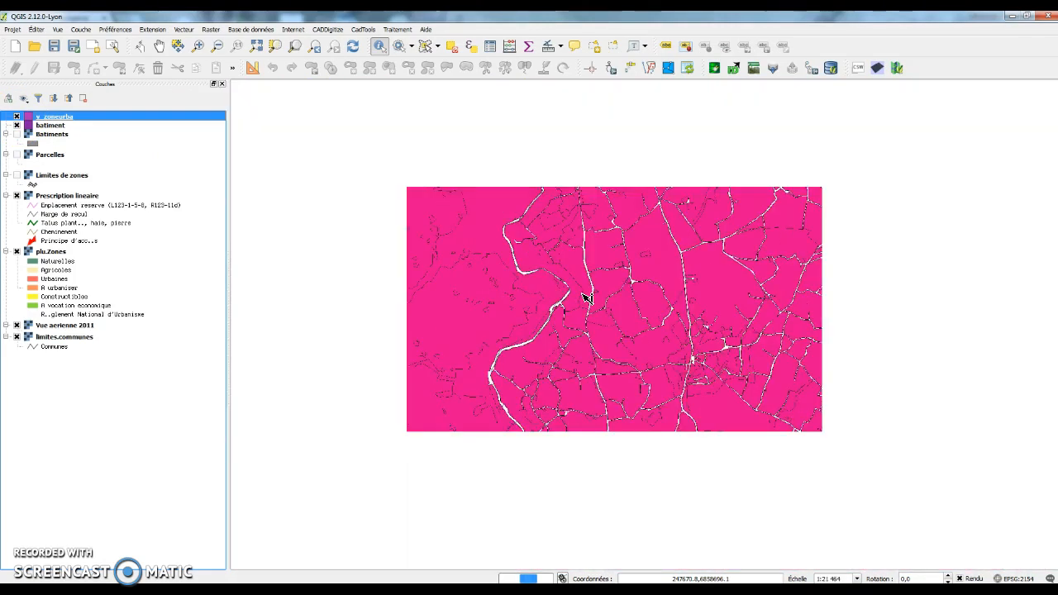
pyautogui.scroll(1, 586, 296)
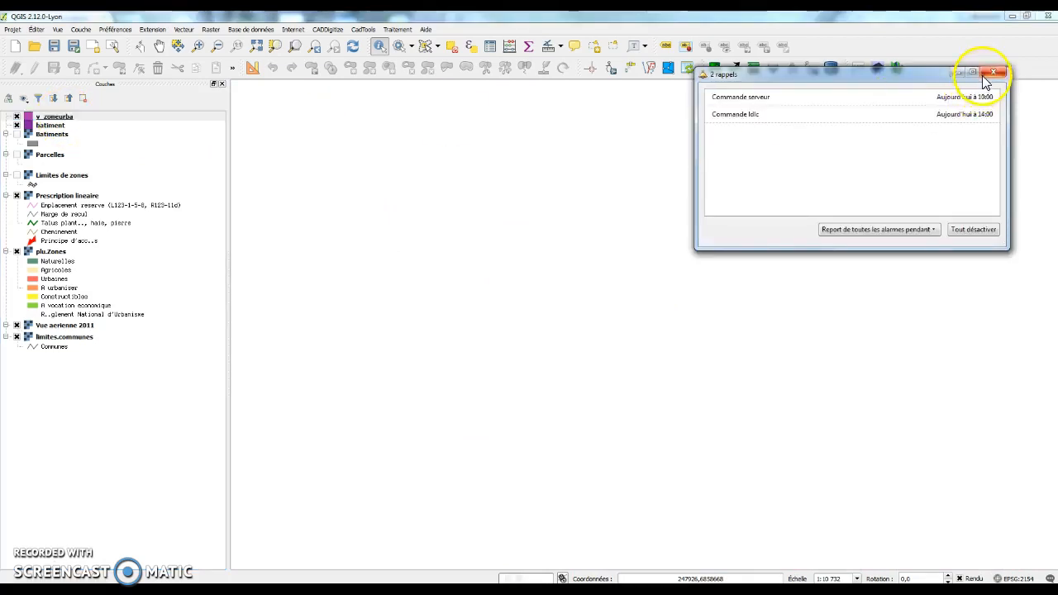
pyautogui.click(993, 73)
# Step: Show the v_zoneurba feature count, then hide it again
pyautogui.rightClick(89, 118)
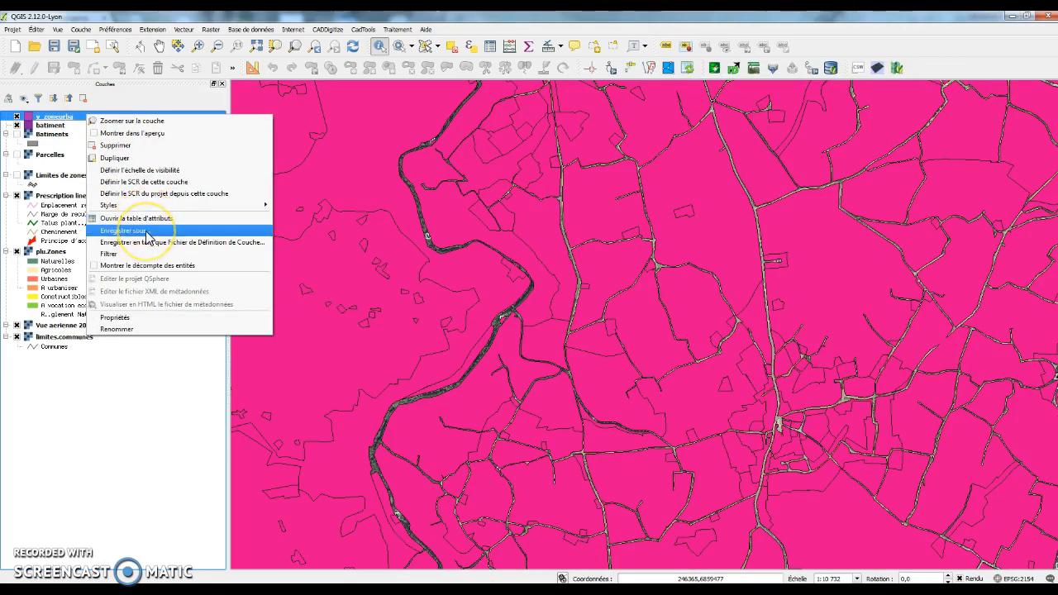
pyautogui.click(156, 257)
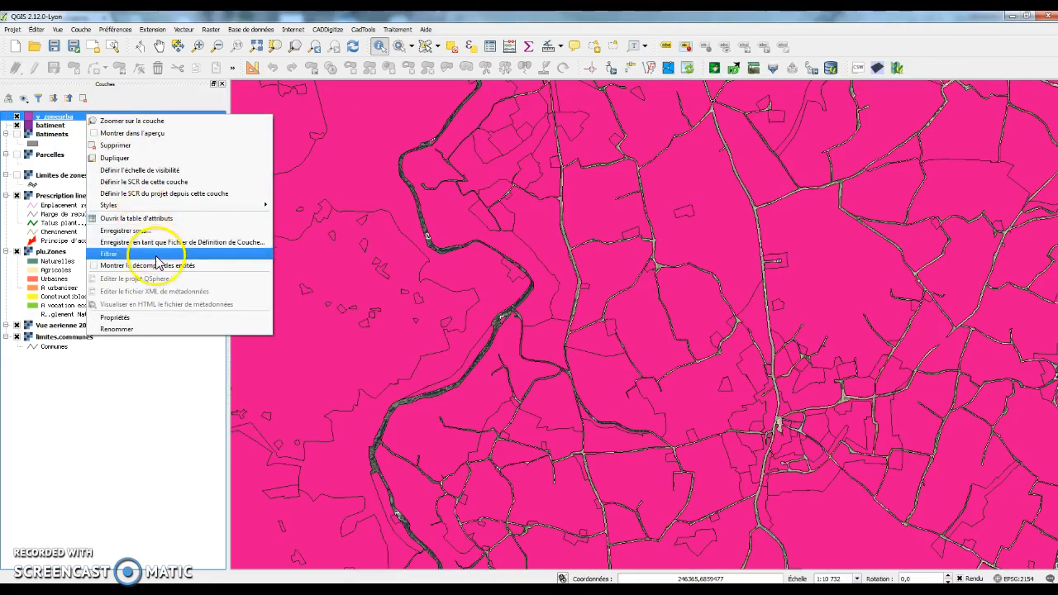
pyautogui.click(157, 265)
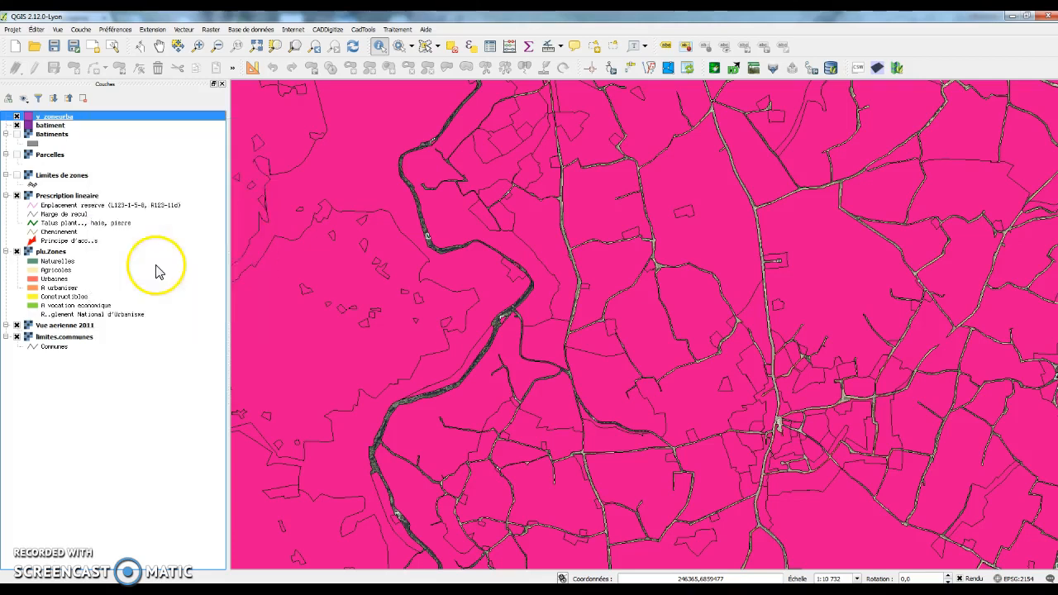
pyautogui.rightClick(104, 122)
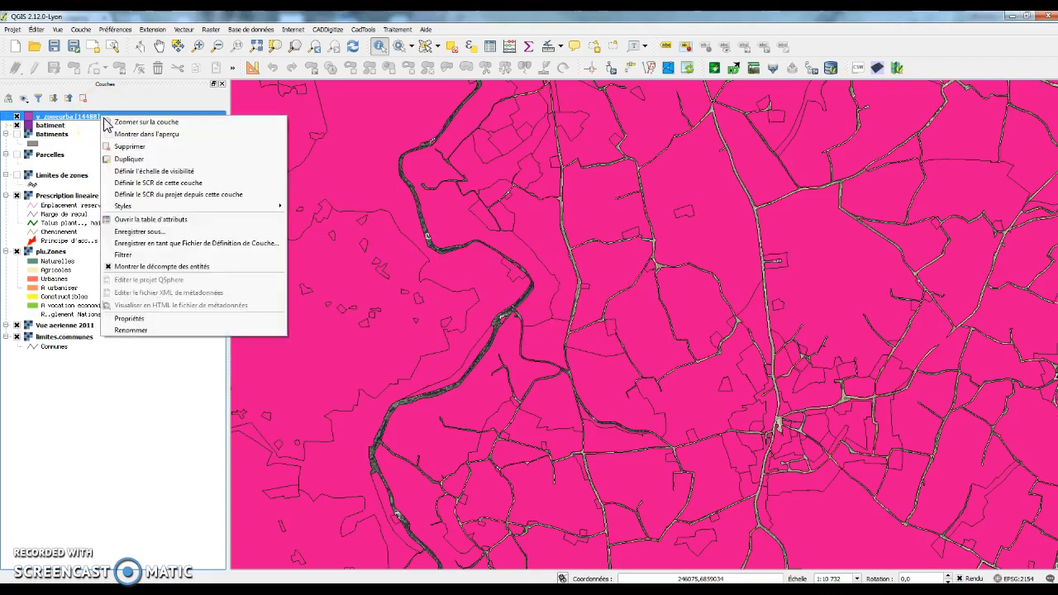
pyautogui.click(163, 269)
# Step: Open the v_zoneurba layer properties on the Style page
pyautogui.rightClick(81, 117)
pyautogui.click(138, 321)
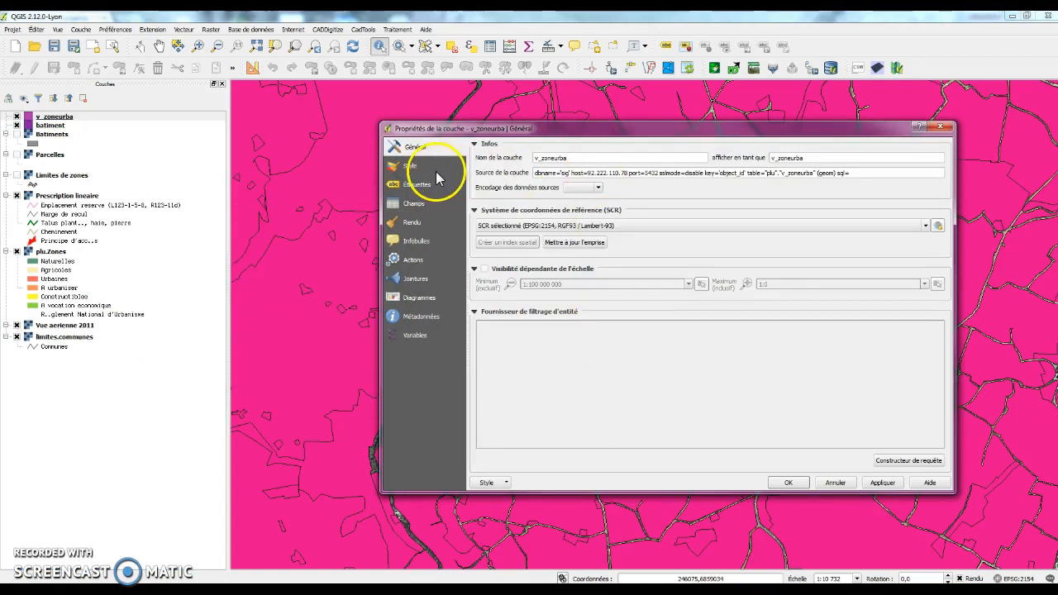
pyautogui.click(436, 168)
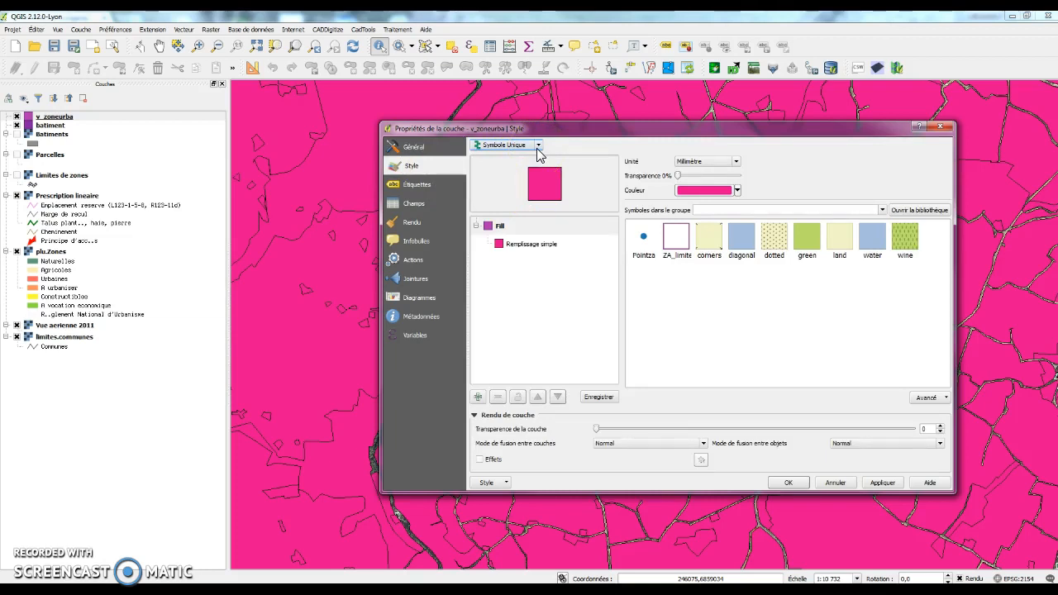
# Step: Style v_zoneurba as Catégorisé on typeZone, classify all values, use the PuOr ramp, and apply
pyautogui.moveTo(551, 129); pyautogui.dragTo(554, 130)
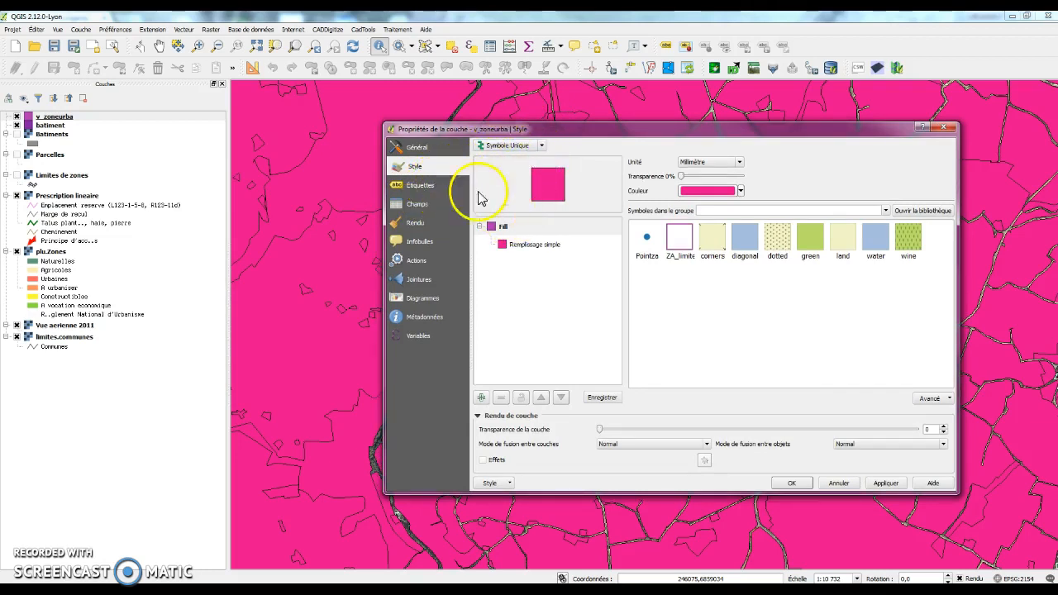
pyautogui.click(516, 145)
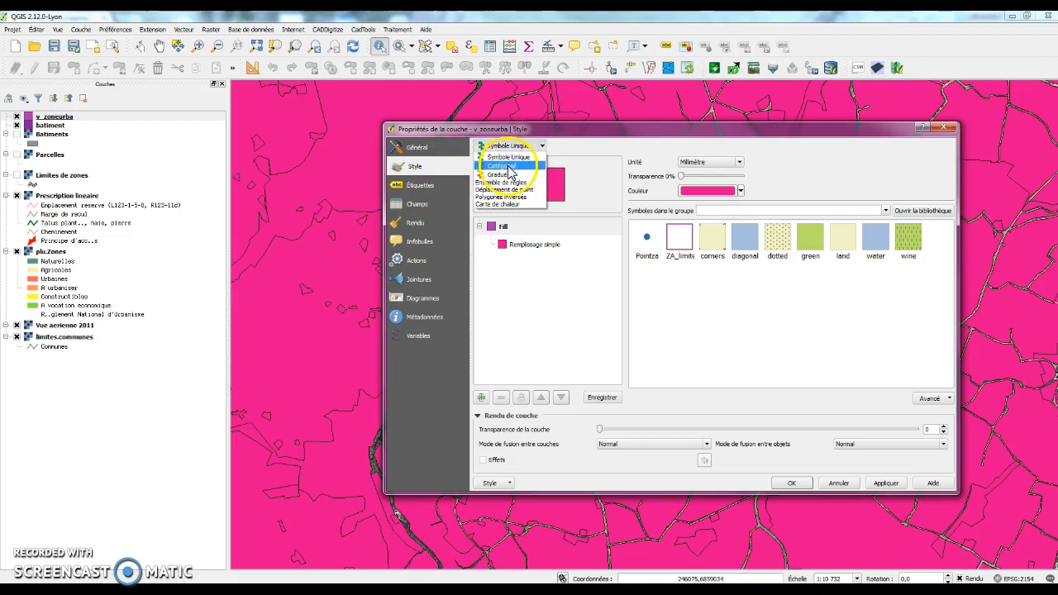
pyautogui.click(506, 166)
pyautogui.click(704, 162)
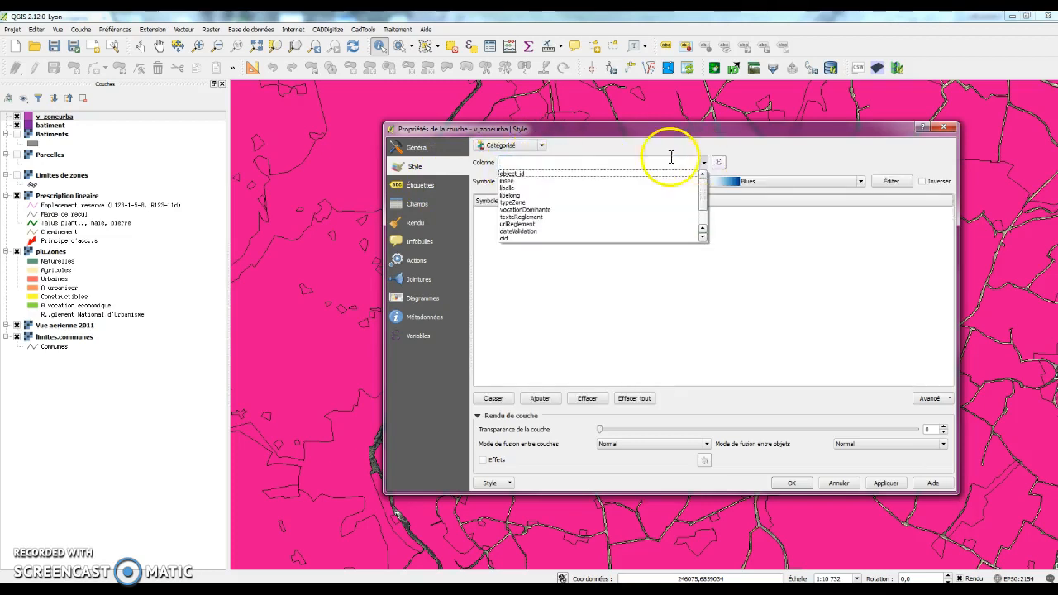
pyautogui.click(547, 203)
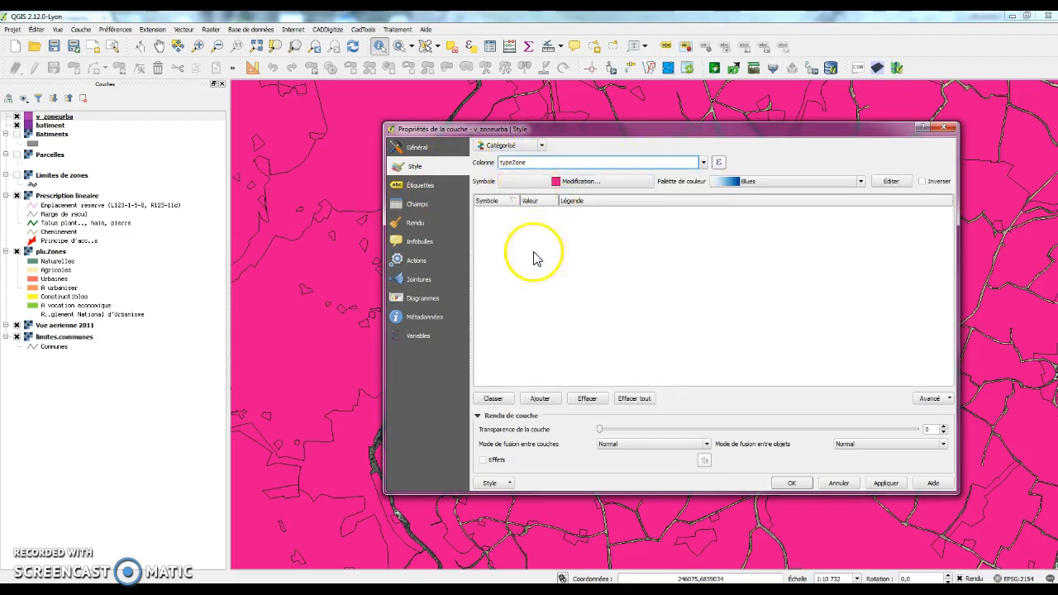
pyautogui.click(493, 398)
pyautogui.moveTo(559, 201); pyautogui.dragTo(572, 201)
pyautogui.click(752, 181)
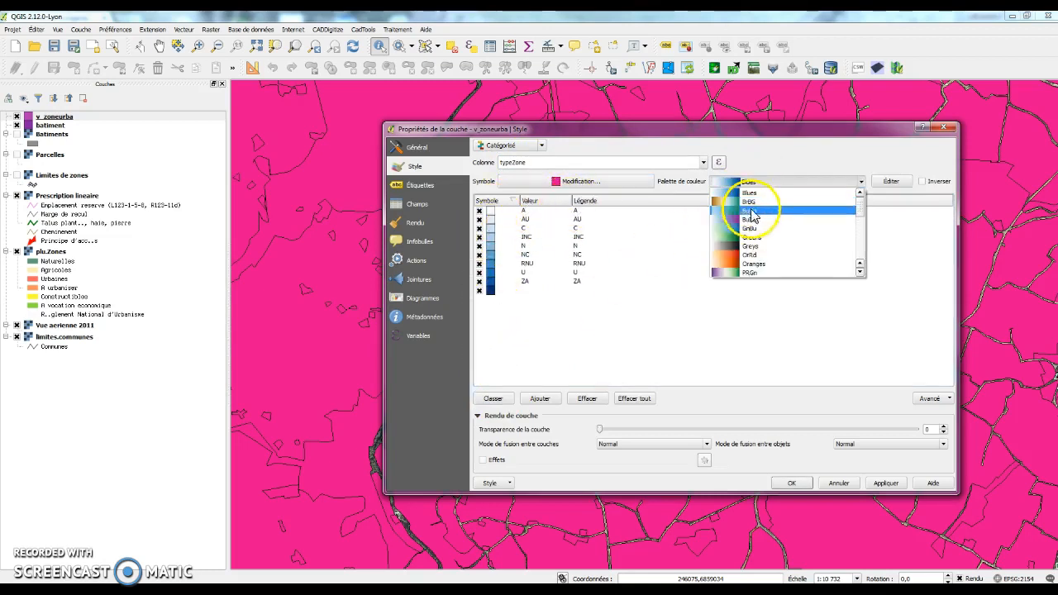
pyautogui.scroll(-3, 761, 246)
pyautogui.click(769, 227)
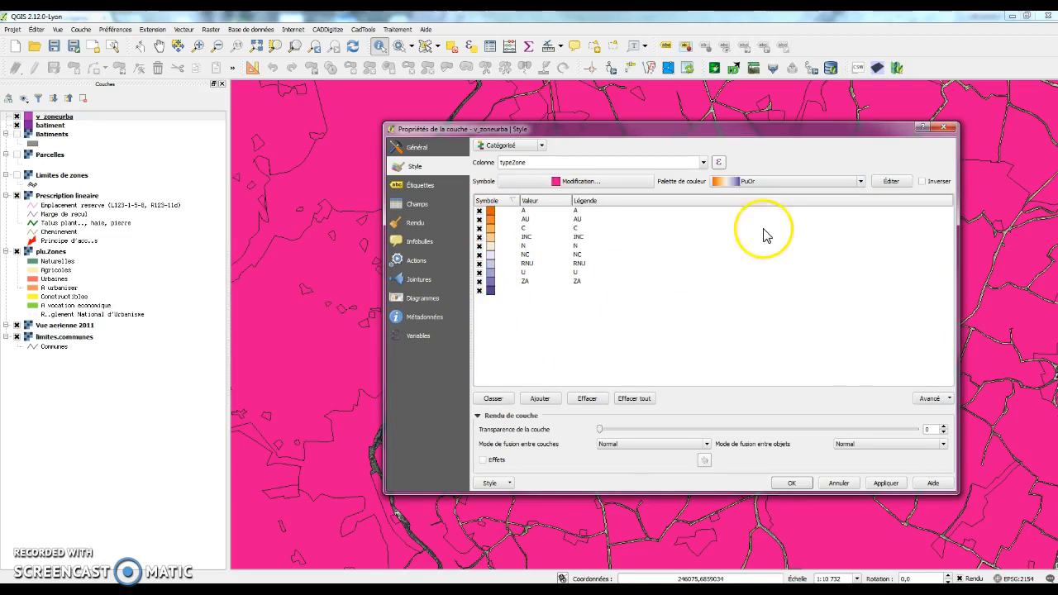
pyautogui.click(885, 483)
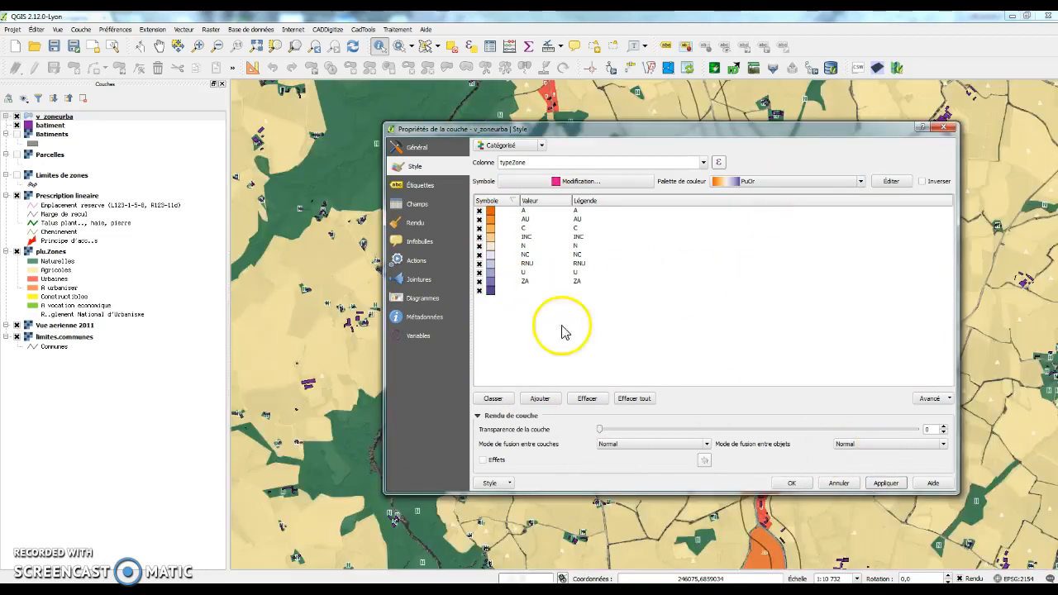
pyautogui.moveTo(544, 131)
pyautogui.mouseDown()
pyautogui.moveTo(737, 139)
pyautogui.moveTo(537, 148)
pyautogui.mouseUp()
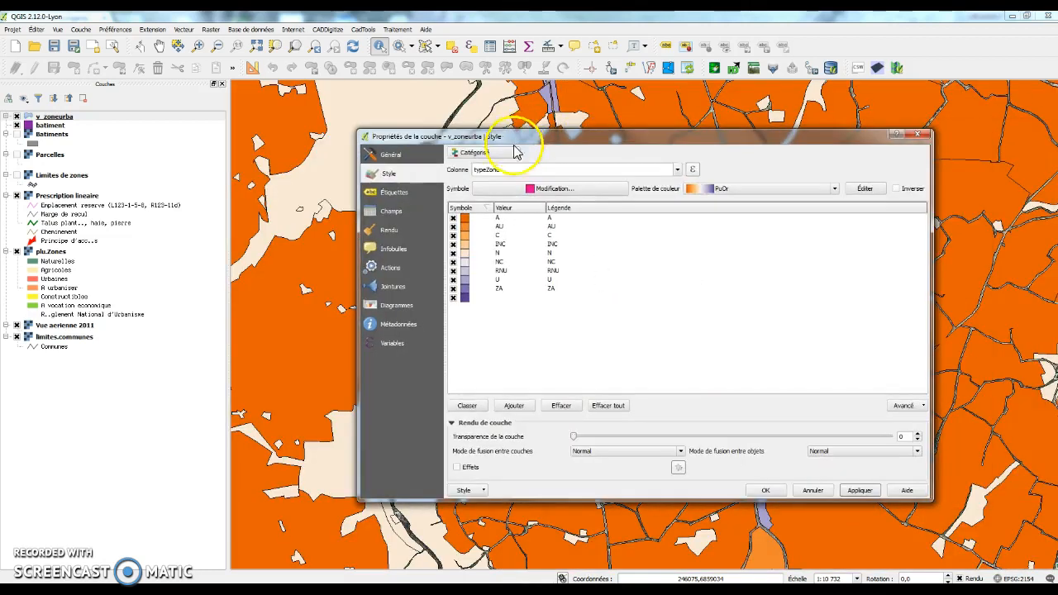
# Step: Turn on labels for v_zoneurba using the typeZone field
pyautogui.click(395, 192)
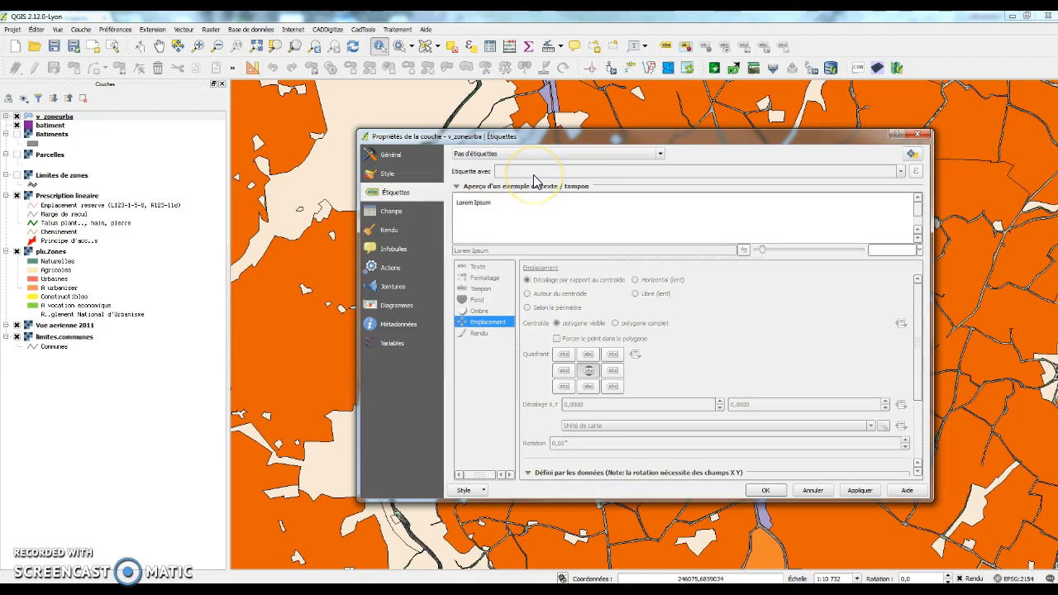
pyautogui.click(578, 154)
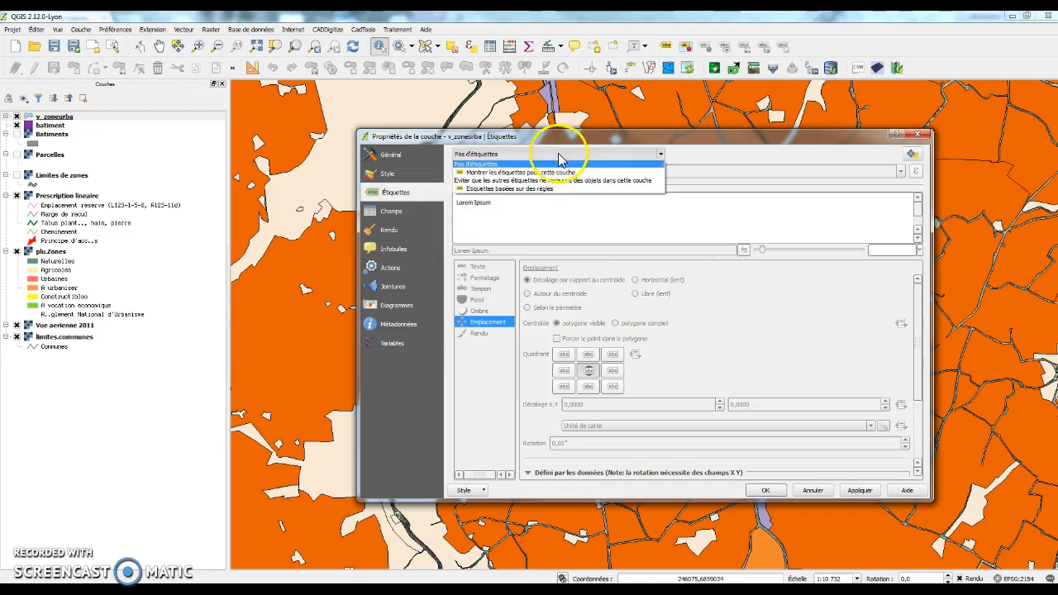
pyautogui.click(706, 160)
pyautogui.click(579, 156)
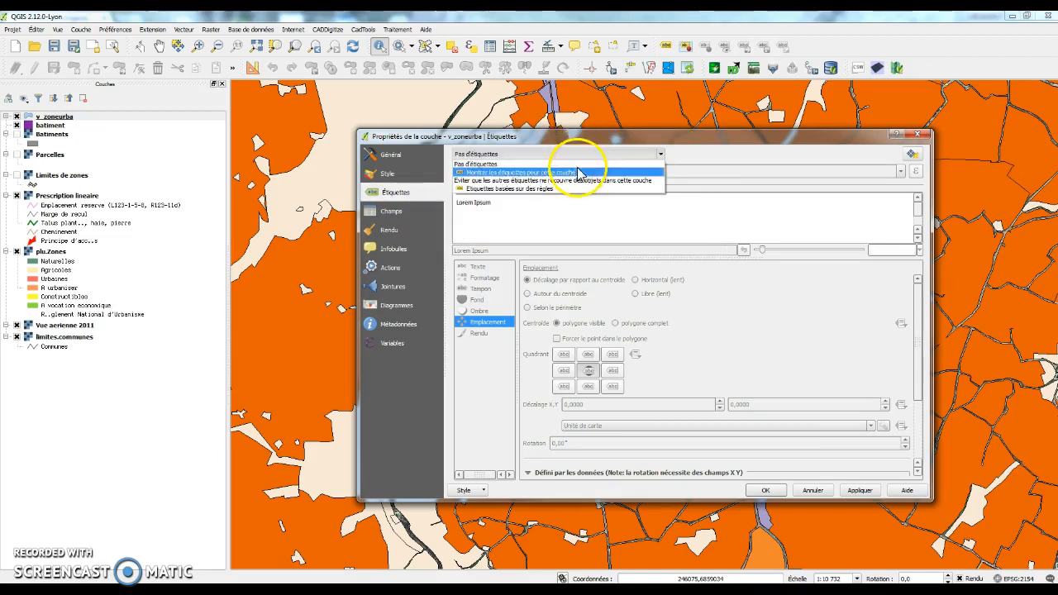
pyautogui.click(579, 172)
pyautogui.click(578, 172)
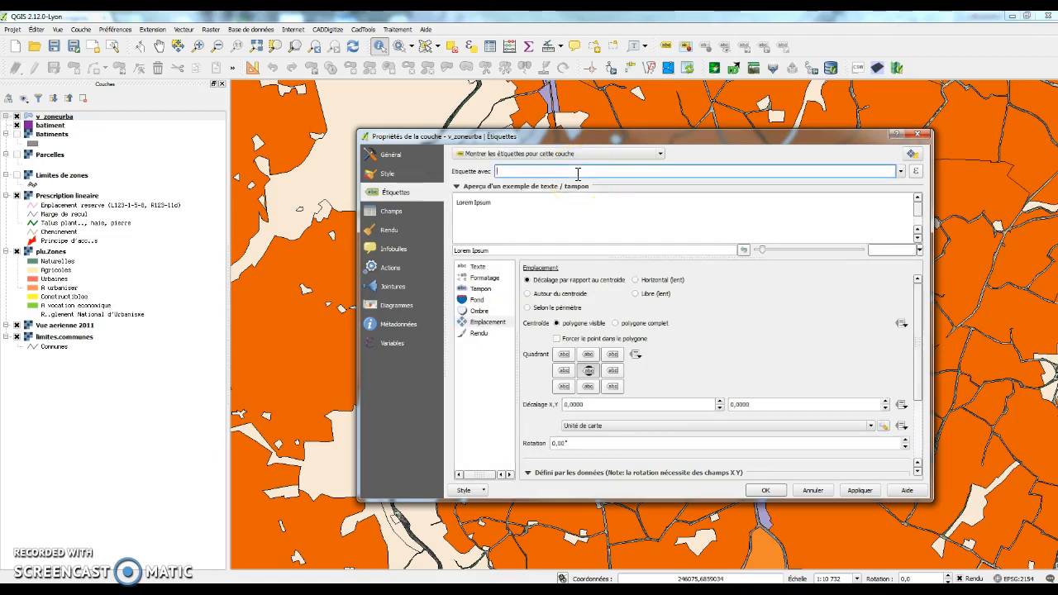
pyautogui.click(901, 172)
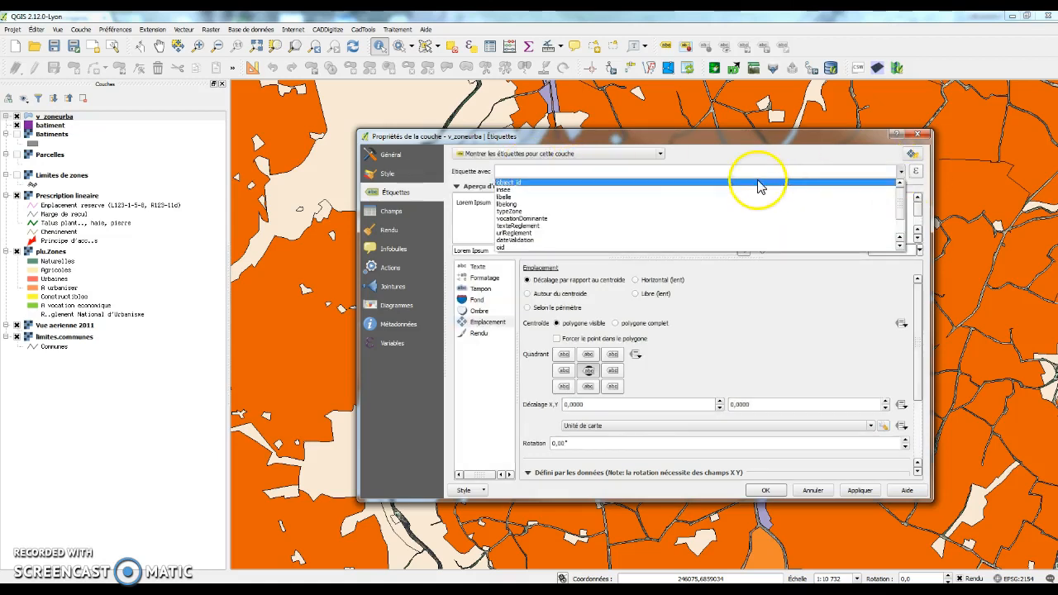
pyautogui.scroll(-1, 728, 228)
pyautogui.scroll(1, 546, 211)
pyautogui.click(542, 212)
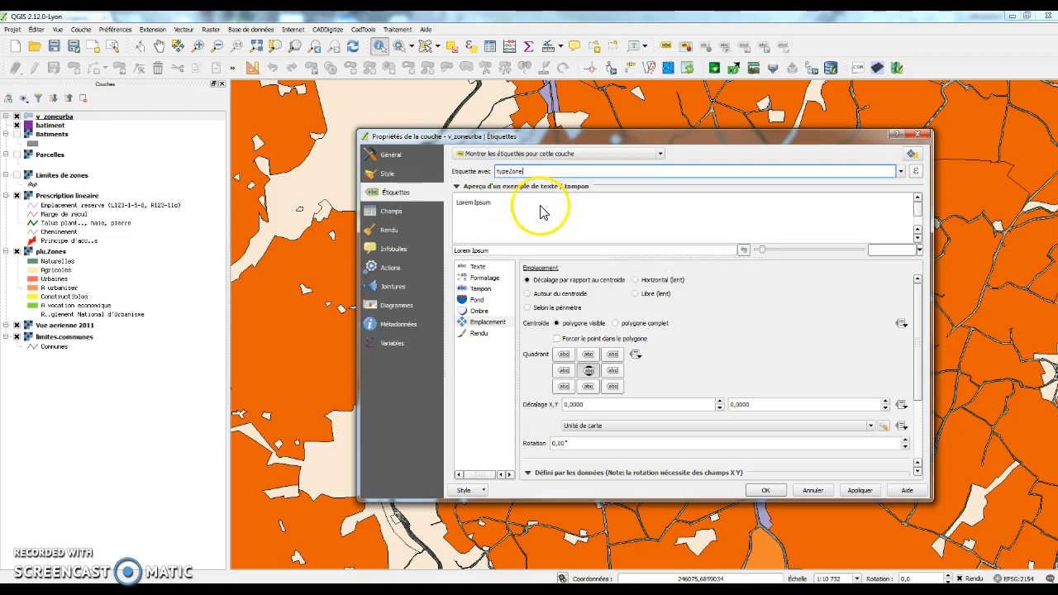
# Step: Confirm typeZone in the expression builder and apply the labels to the map
pyautogui.click(917, 172)
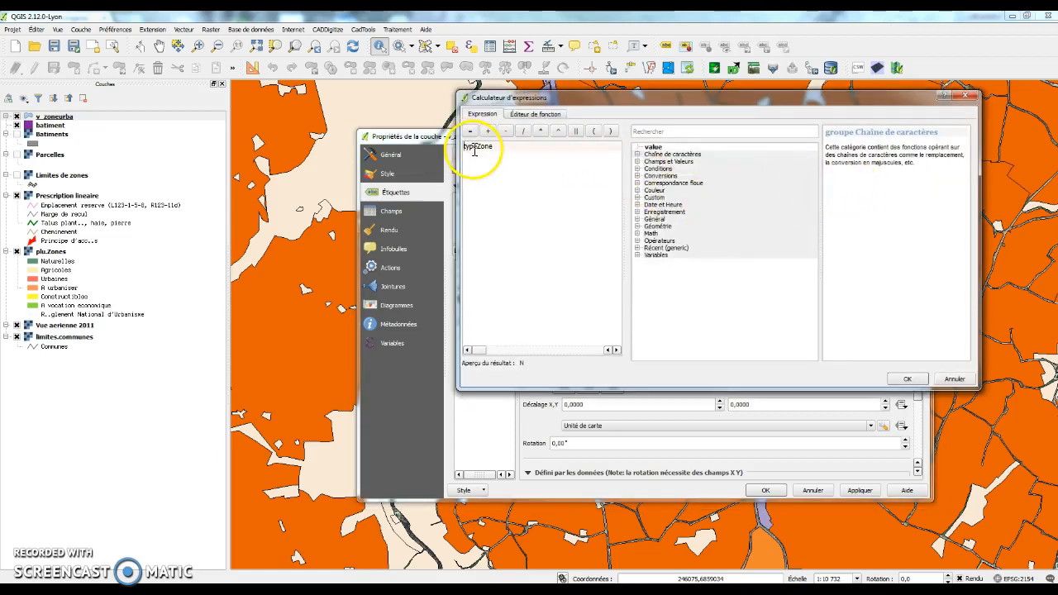
pyautogui.click(908, 380)
pyautogui.click(860, 490)
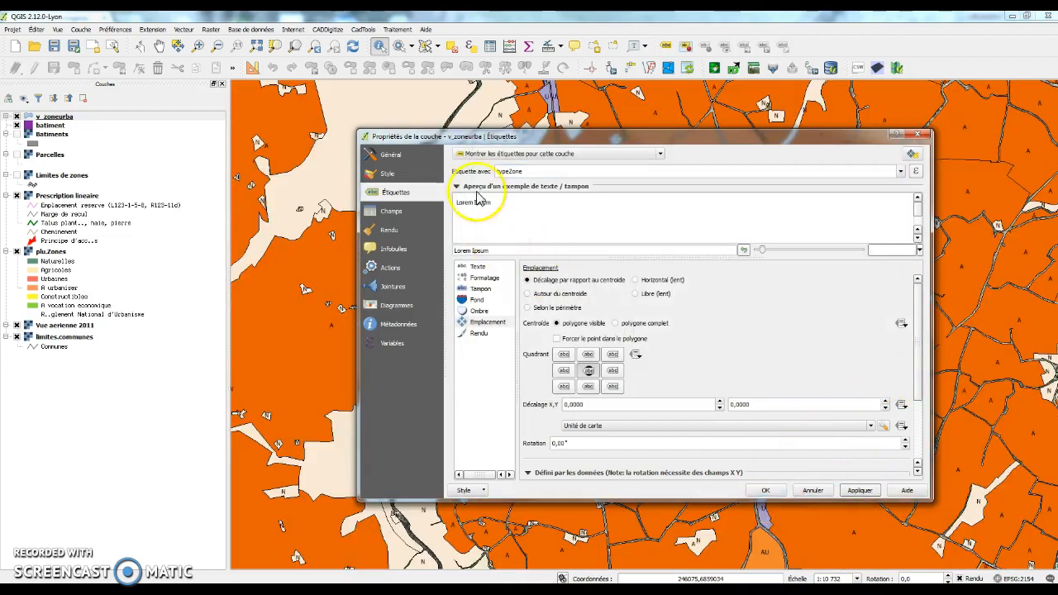
# Step: Add a text buffer to the labels, apply it, and close the layer properties with OK
pyautogui.moveTo(492, 137); pyautogui.dragTo(534, 139)
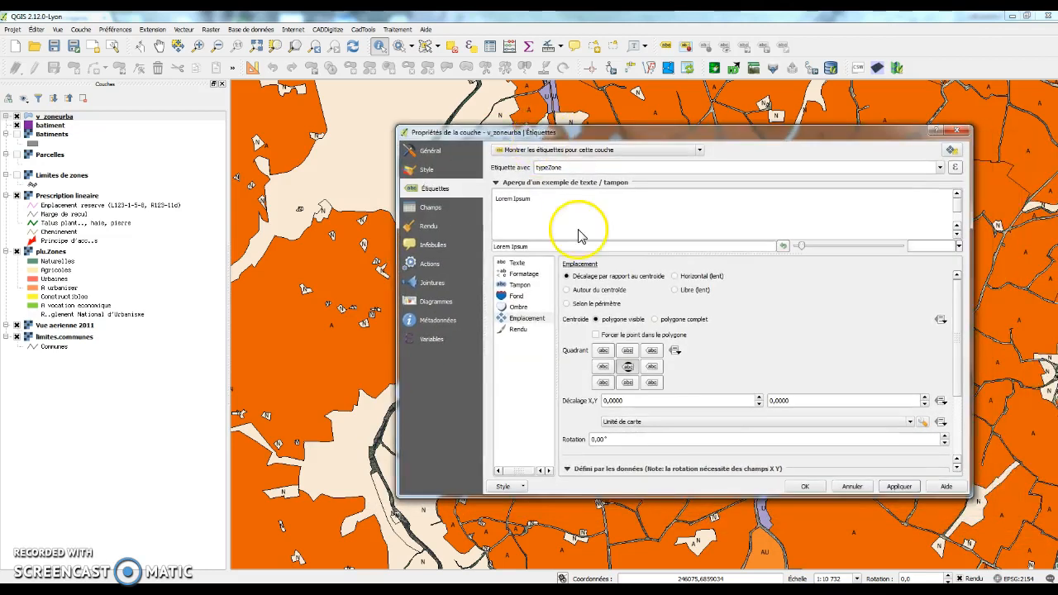
pyautogui.click(521, 284)
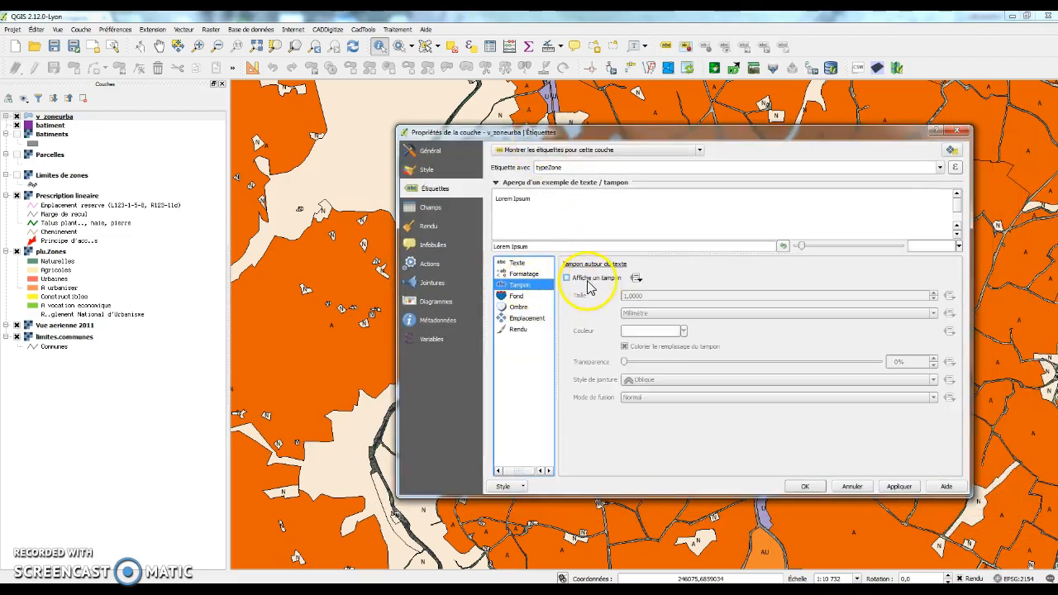
pyautogui.click(589, 282)
pyautogui.click(891, 487)
pyautogui.click(804, 488)
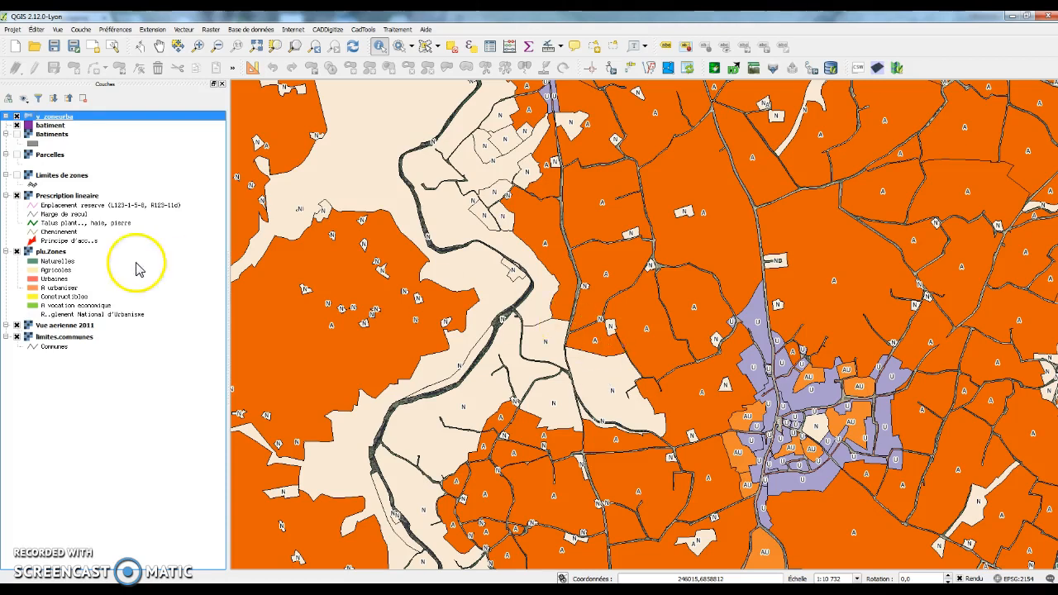
pyautogui.rightClick(66, 120)
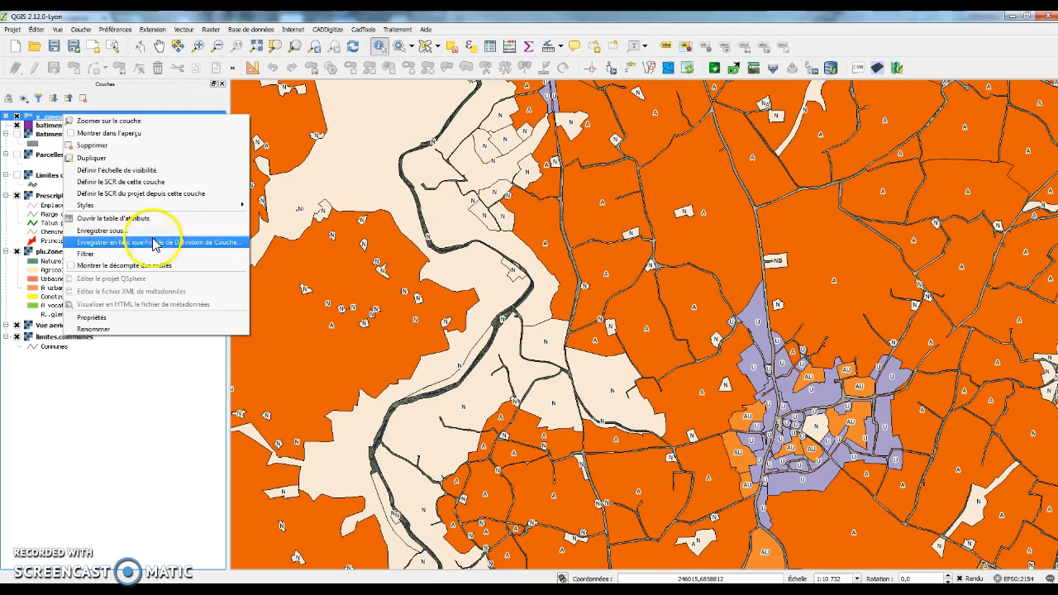
pyautogui.click(530, 591)
pyautogui.click(563, 564)
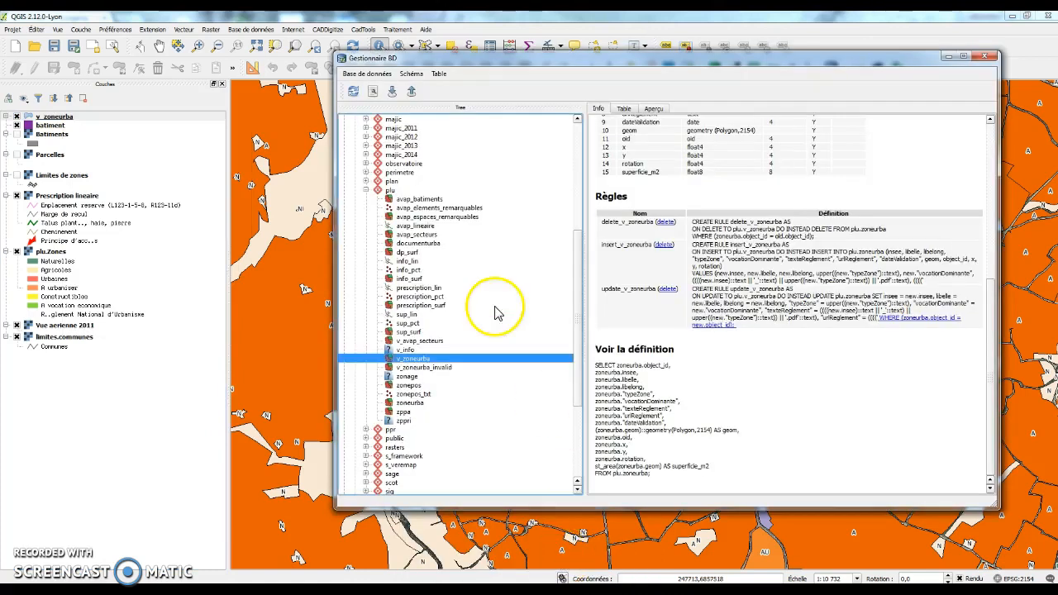
pyautogui.click(411, 198)
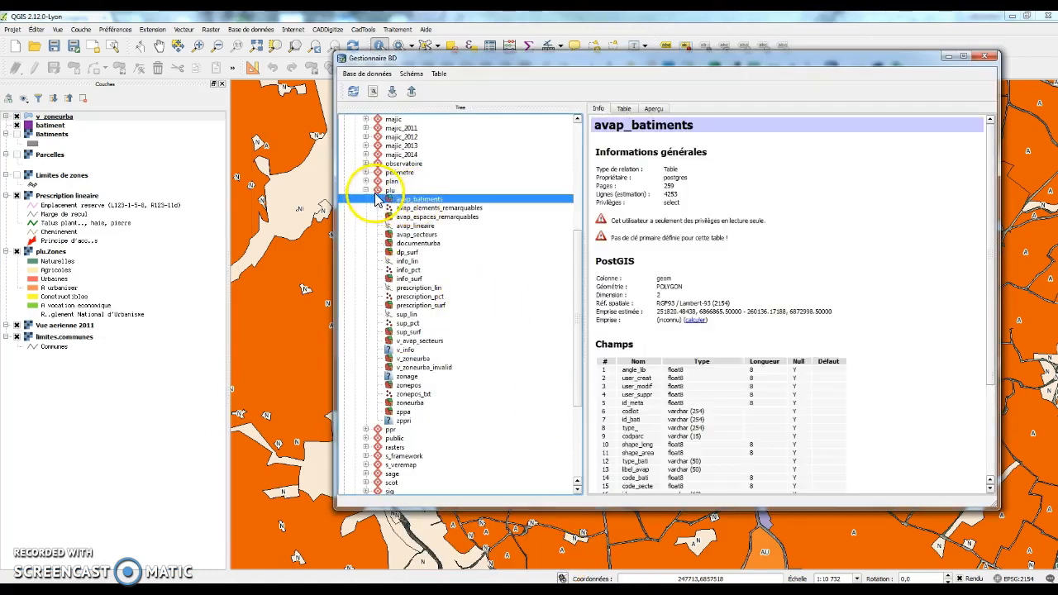
pyautogui.doubleClick(390, 190)
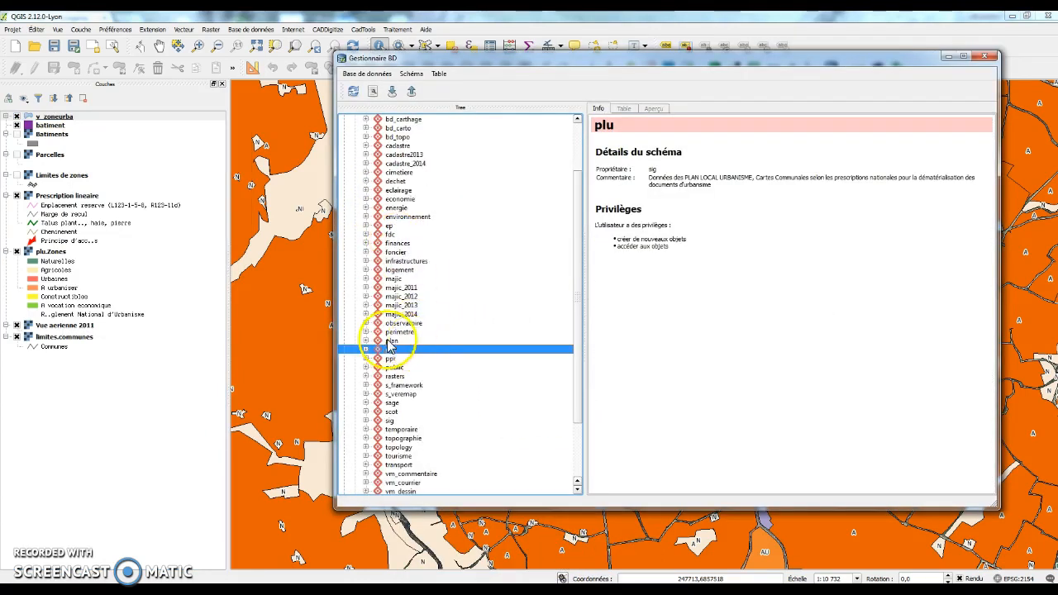
pyautogui.doubleClick(379, 332)
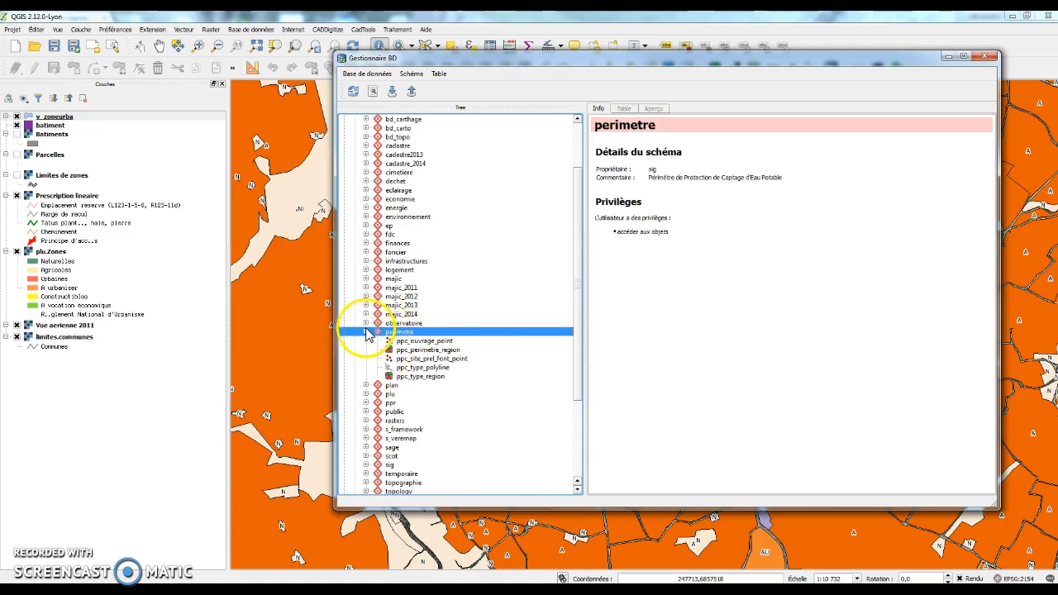
pyautogui.click(366, 332)
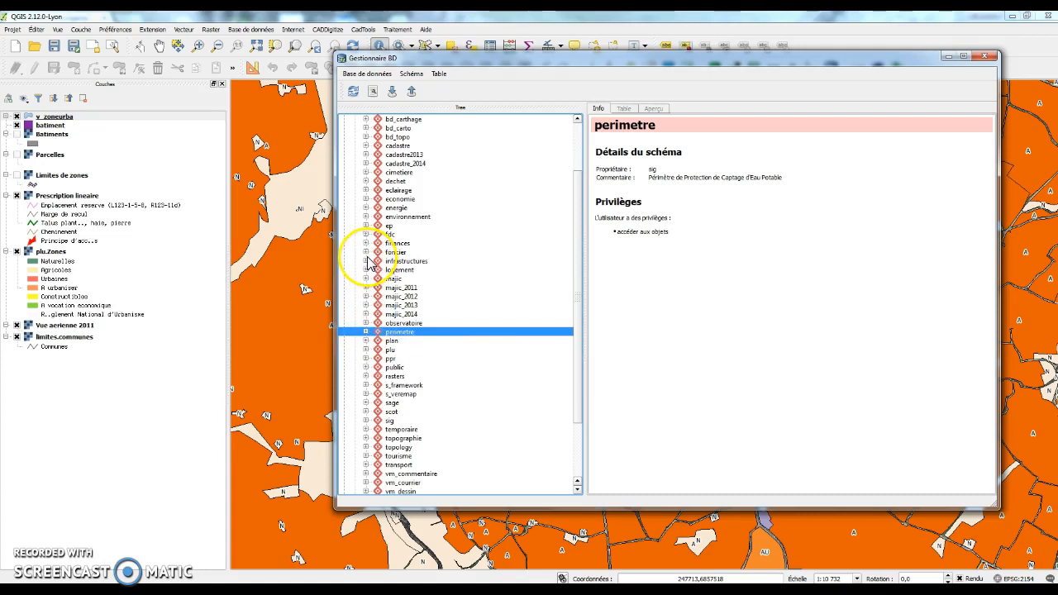
pyautogui.doubleClick(370, 253)
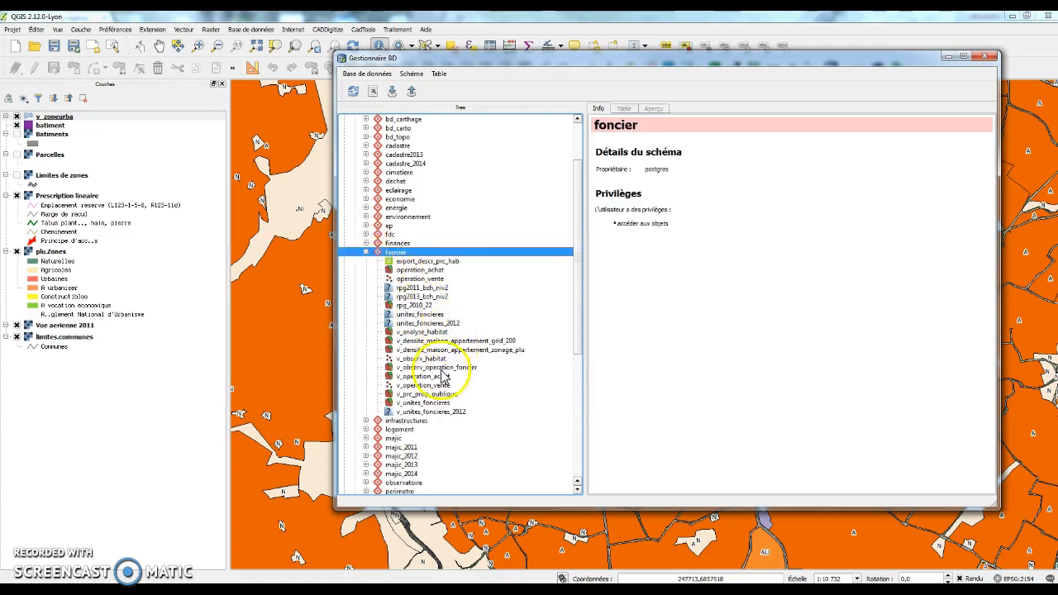
pyautogui.scroll(3, 438, 347)
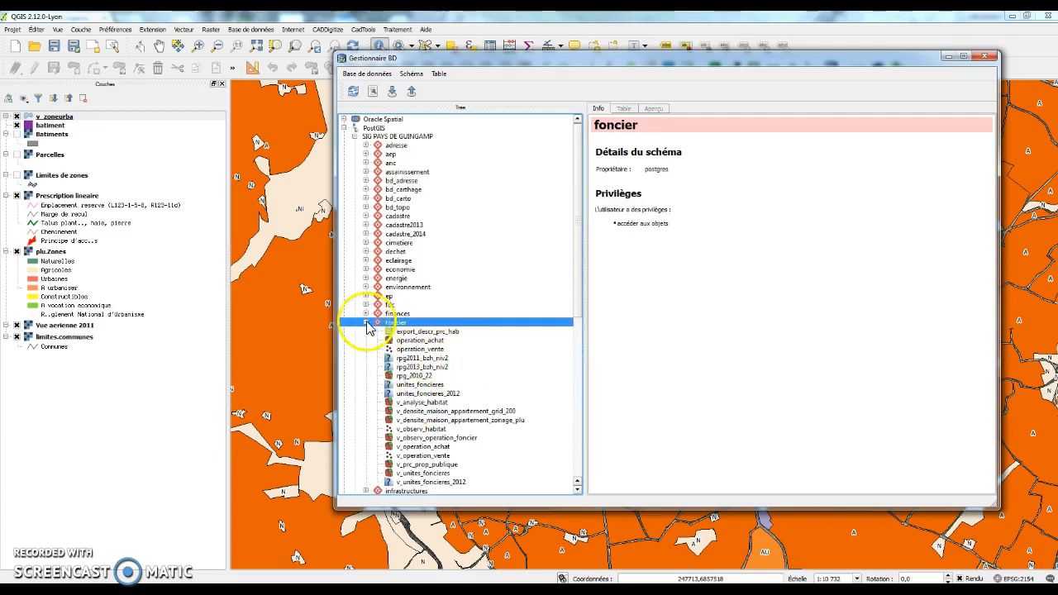
pyautogui.click(366, 321)
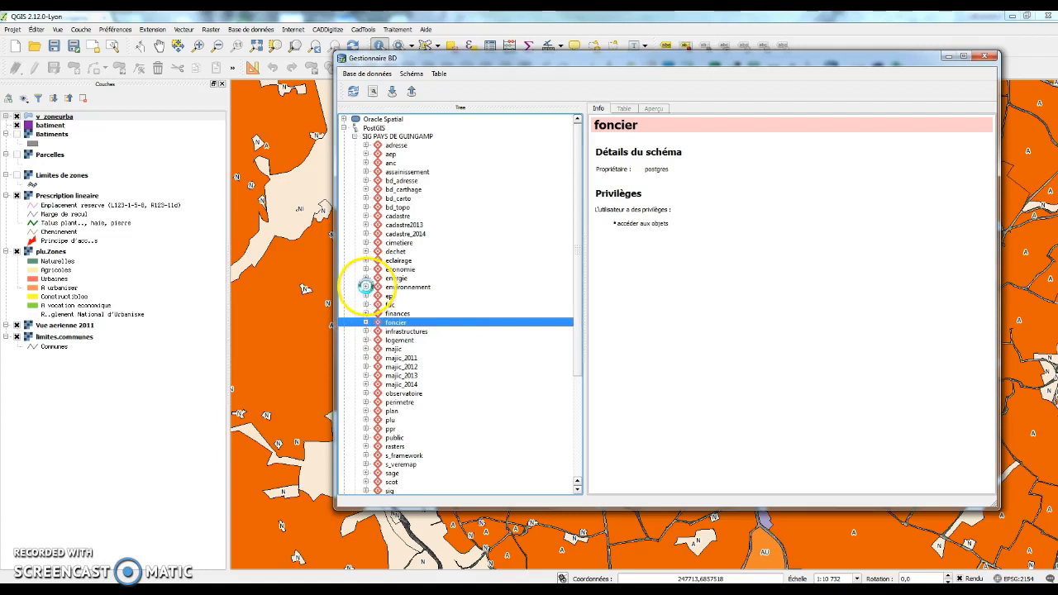
pyautogui.click(366, 286)
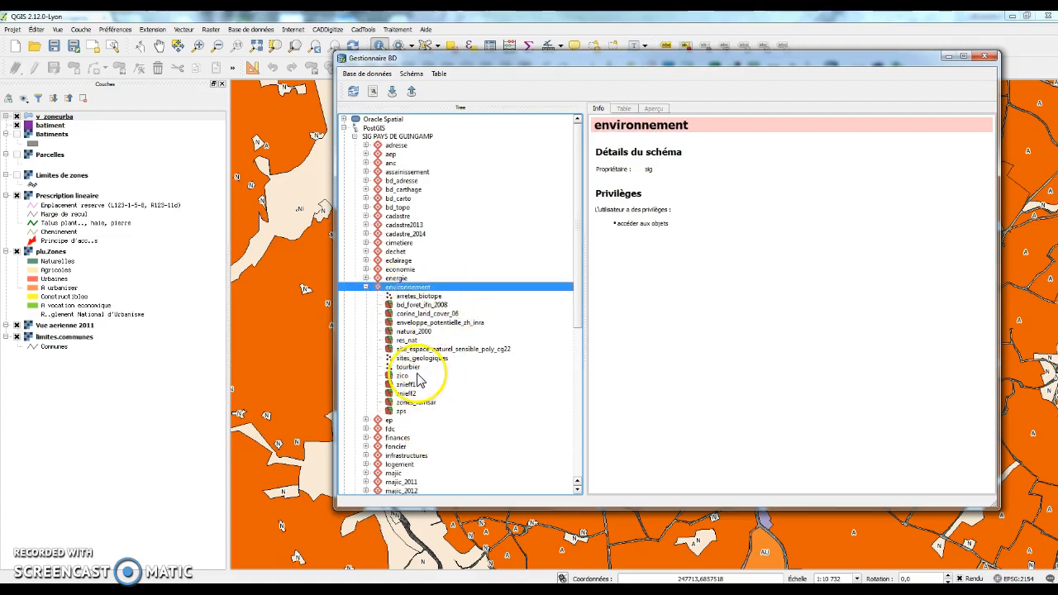
pyautogui.click(366, 287)
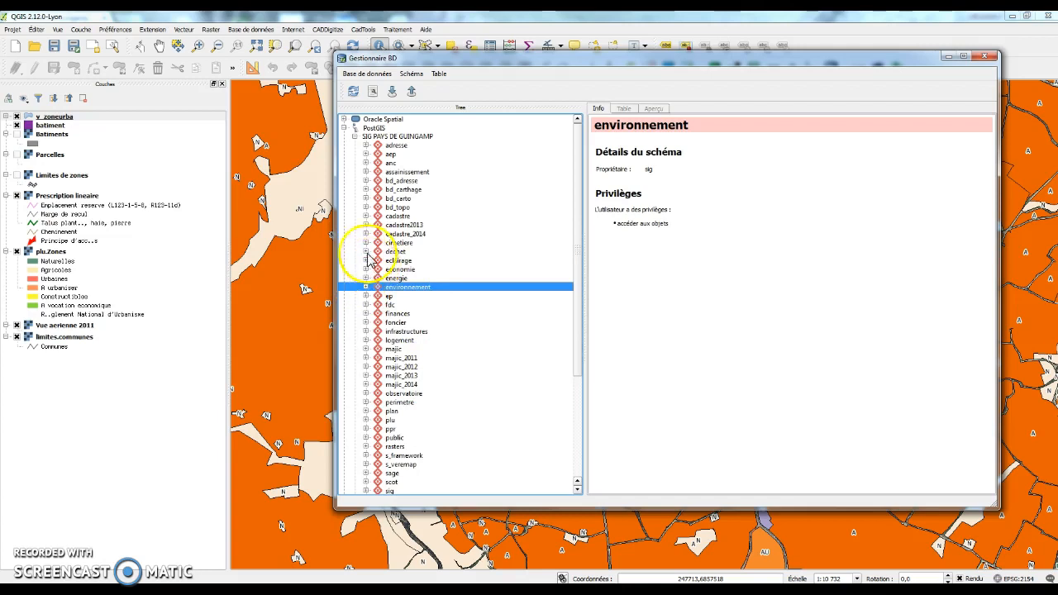
pyautogui.click(366, 251)
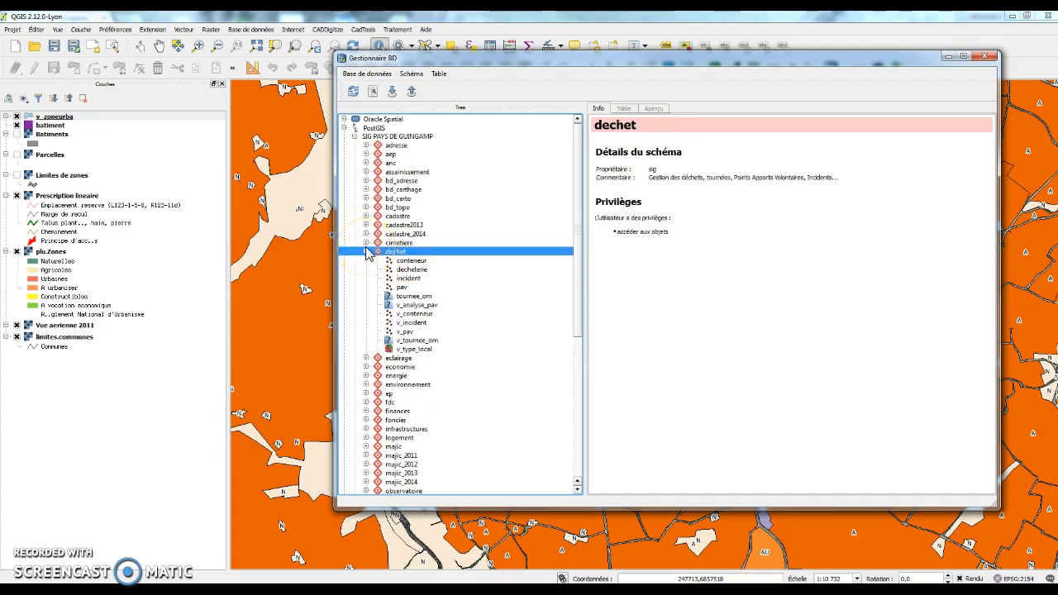
pyautogui.click(367, 251)
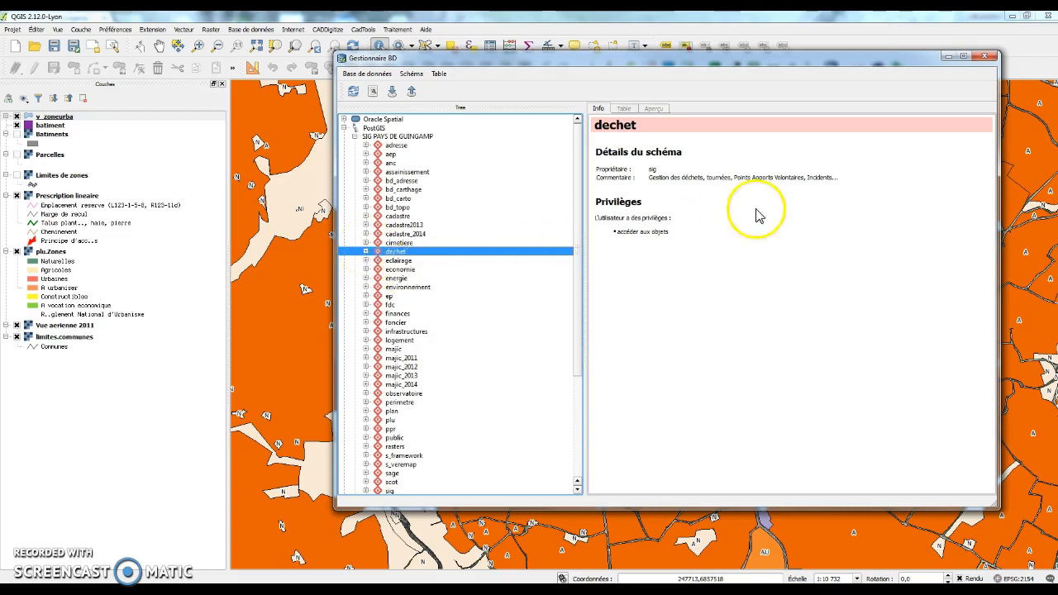
pyautogui.click(947, 57)
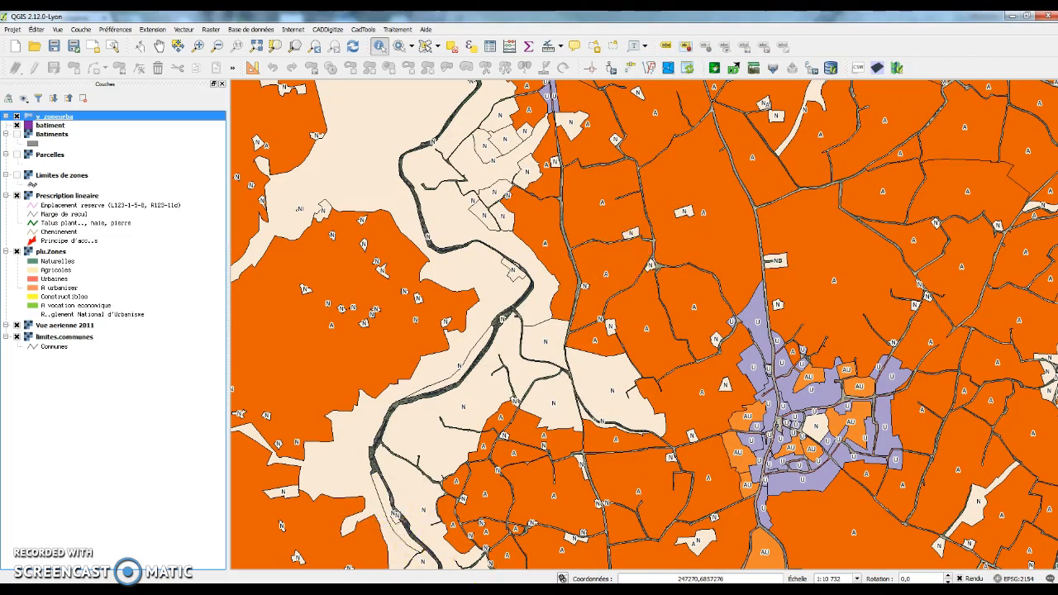
# Step: In Chrome, open the GéoBretagne OGC/INSPIRE services page from the SIG Pays de Guingamp site
pyautogui.click(392, 591)
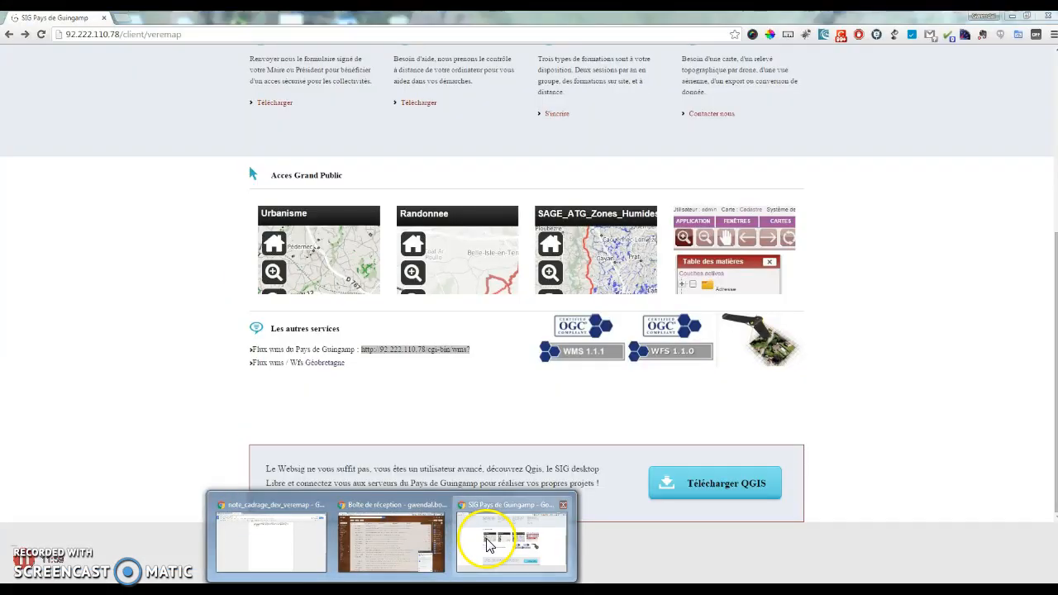
pyautogui.click(512, 537)
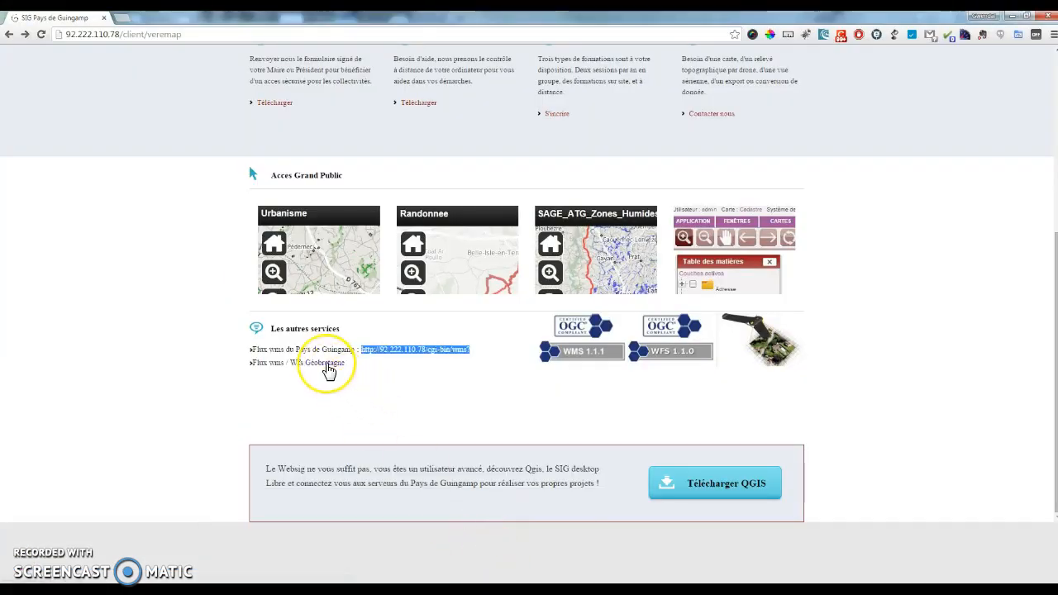
pyautogui.click(328, 368)
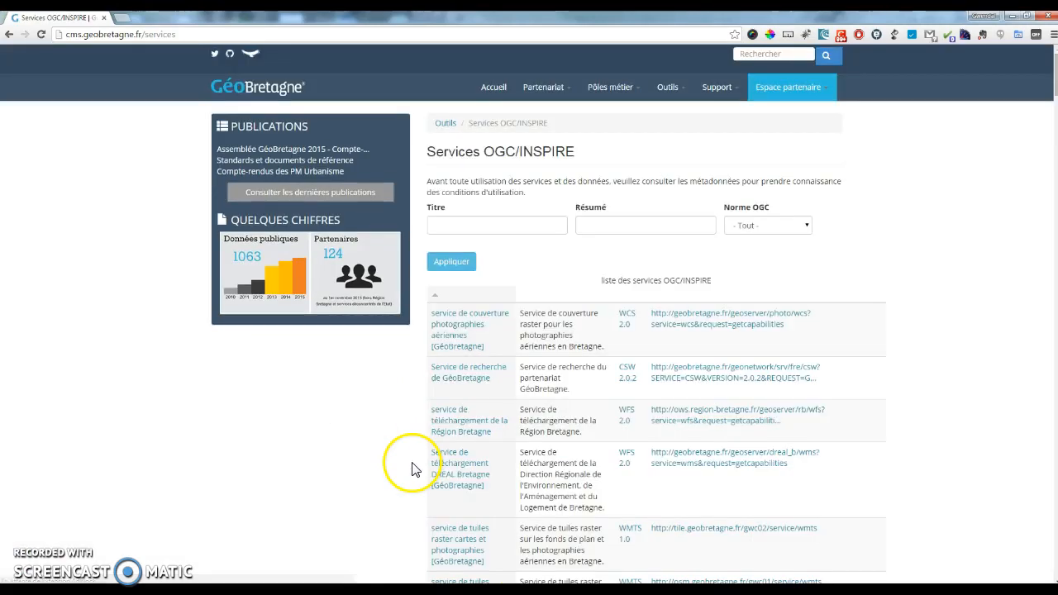
# Step: Copy the CG22 WMS service URL from the list and switch back to QGIS
pyautogui.scroll(-3, 653, 339)
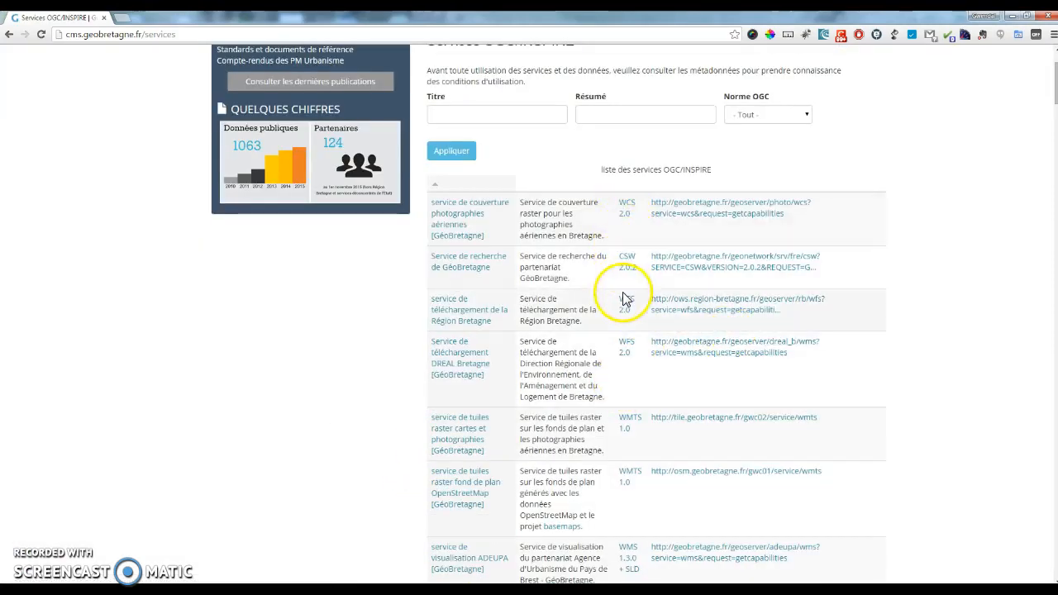
pyautogui.scroll(-1, 630, 379)
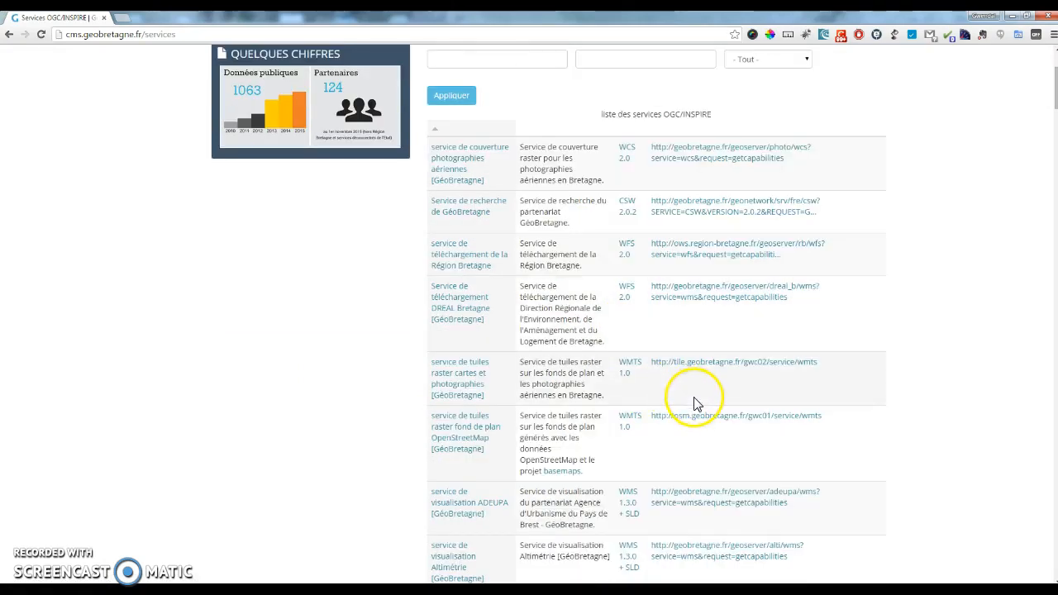
pyautogui.scroll(-2, 695, 404)
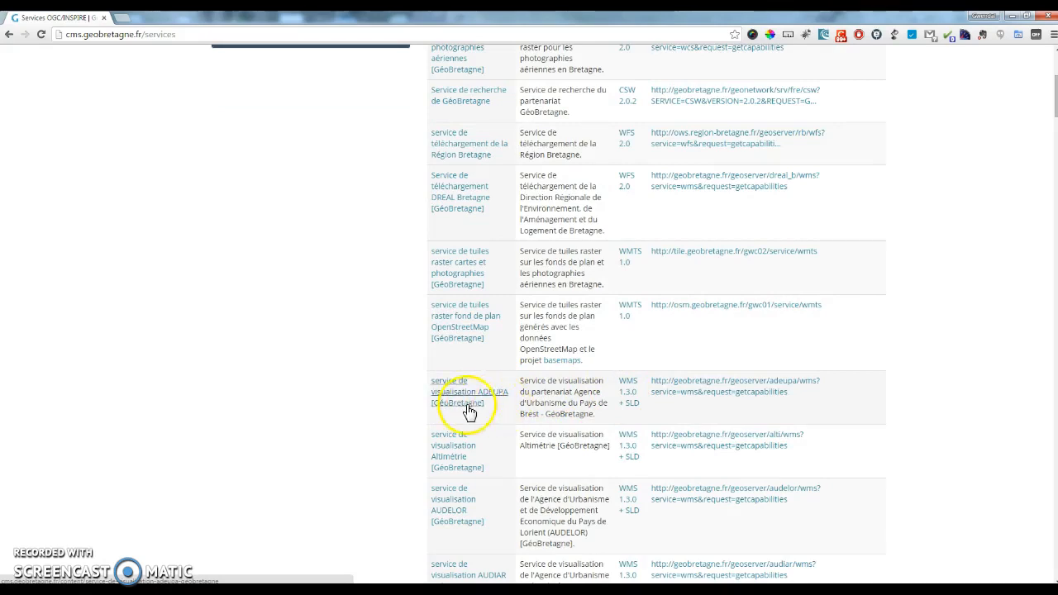
pyautogui.scroll(-1, 484, 411)
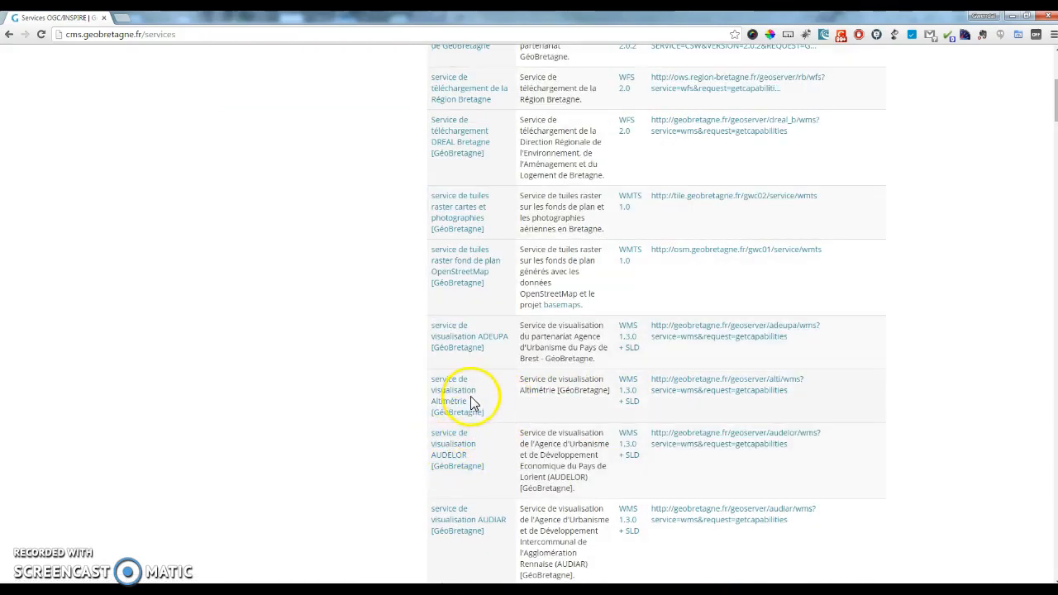
pyautogui.scroll(-4, 473, 404)
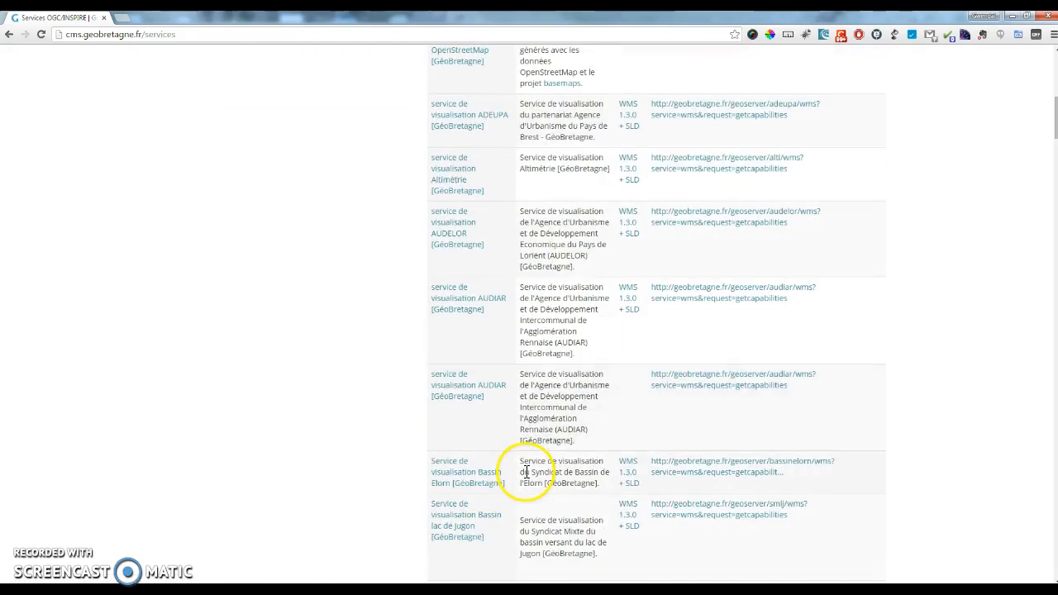
pyautogui.scroll(-4, 530, 472)
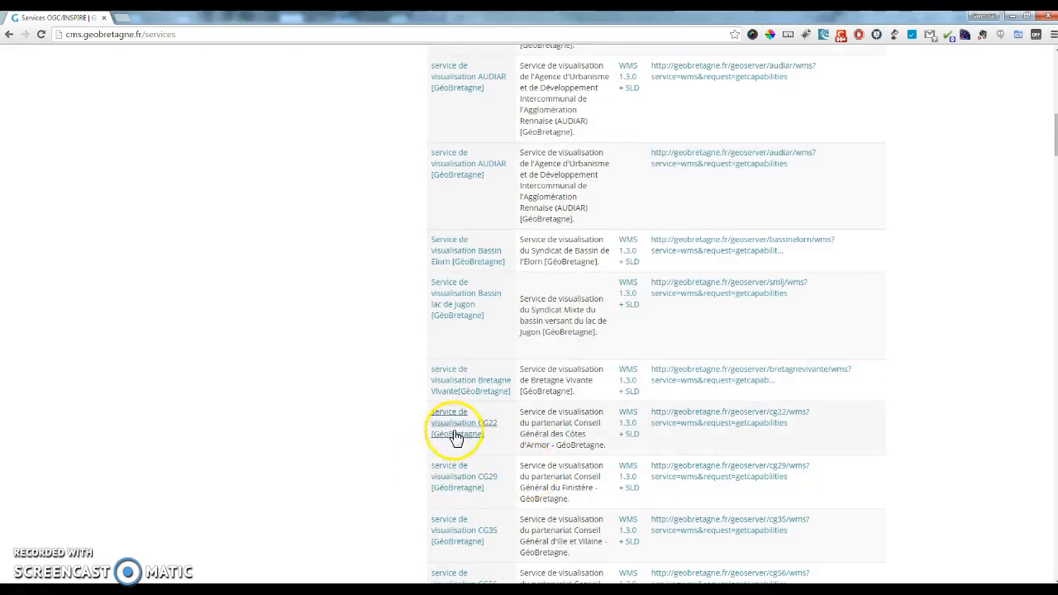
pyautogui.moveTo(796, 422); pyautogui.dragTo(655, 418)
pyautogui.rightClick(654, 416)
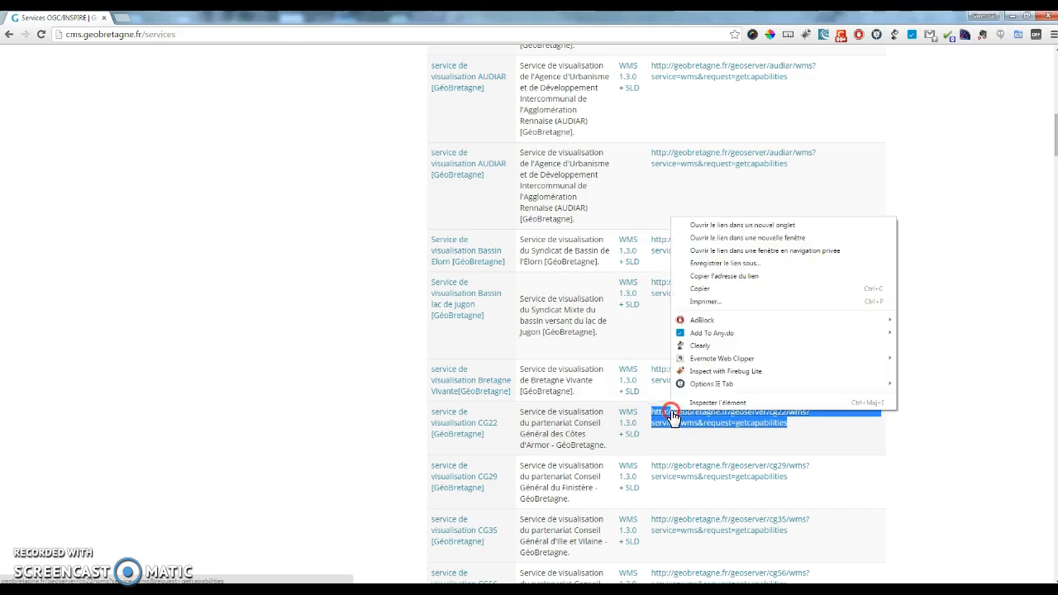
pyautogui.click(746, 283)
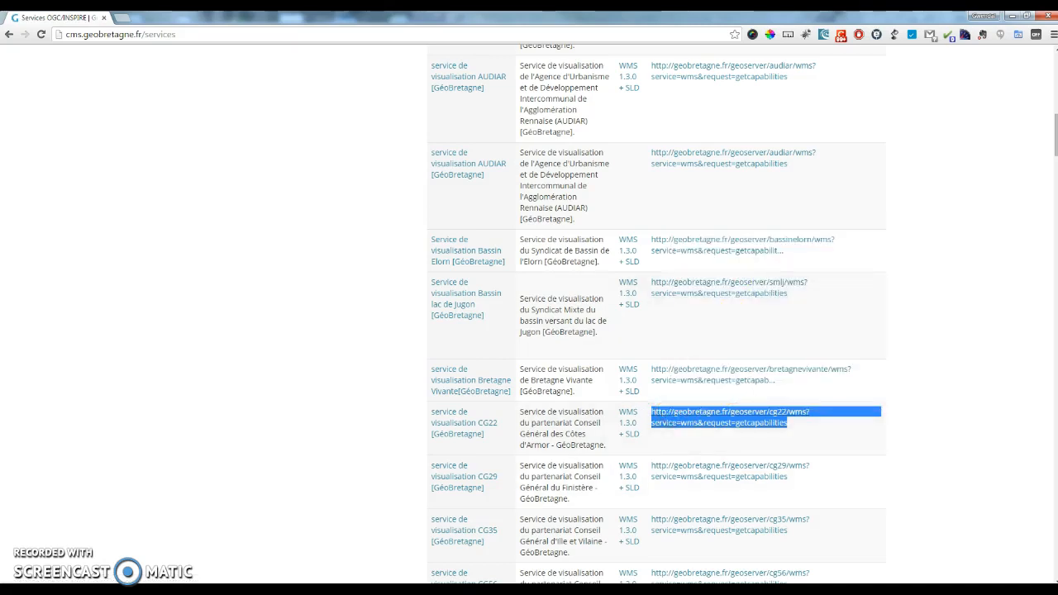
pyautogui.moveTo(546, 588)
pyautogui.click(500, 538)
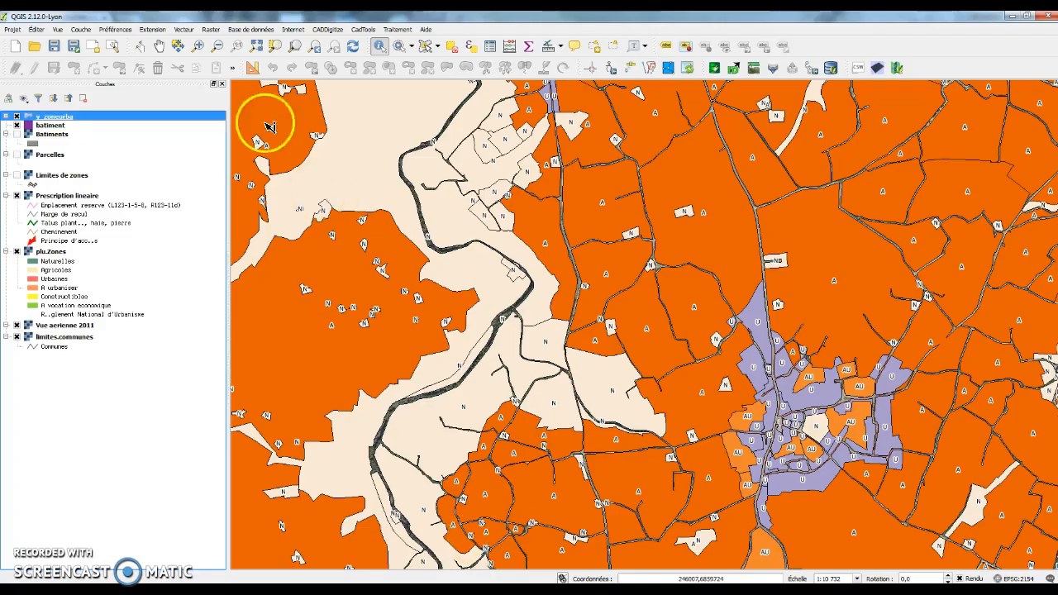
# Step: Create a WMS connection named CG22 with the copied URL, overwriting the existing one
pyautogui.click(80, 30)
pyautogui.moveTo(107, 38)
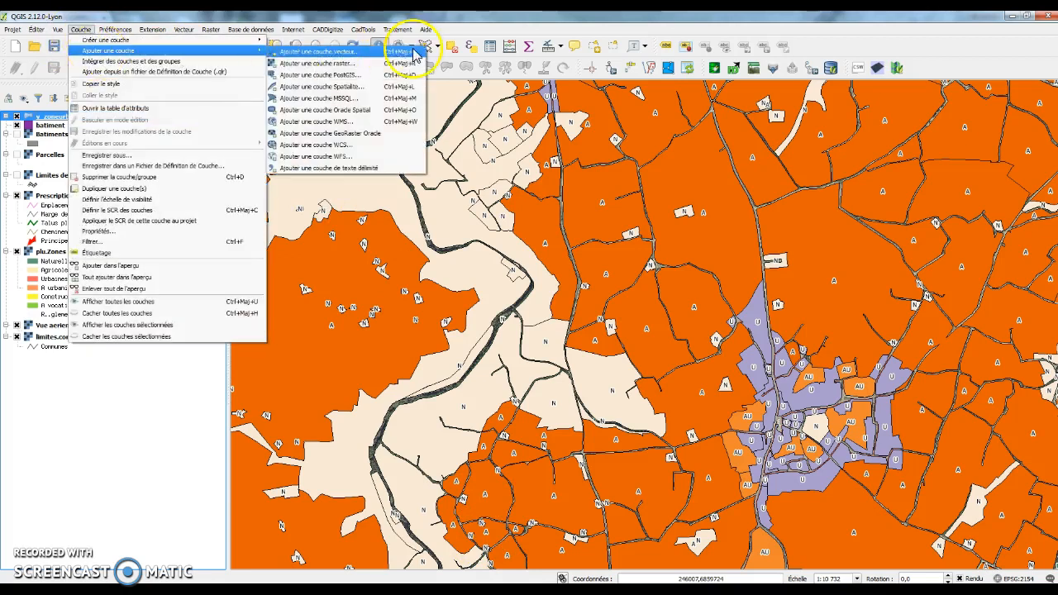
pyautogui.click(358, 132)
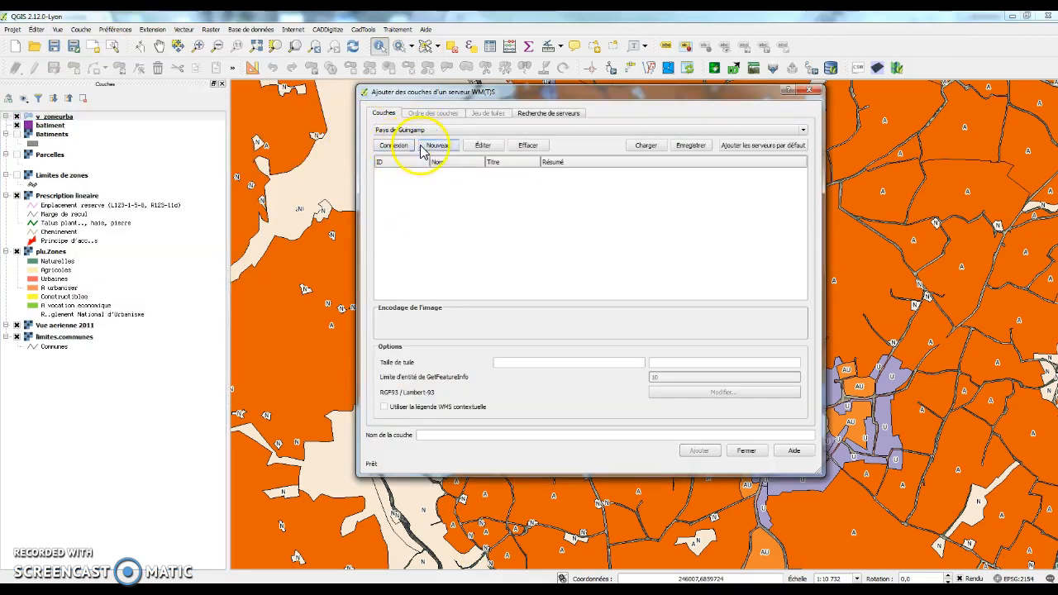
pyautogui.click(424, 149)
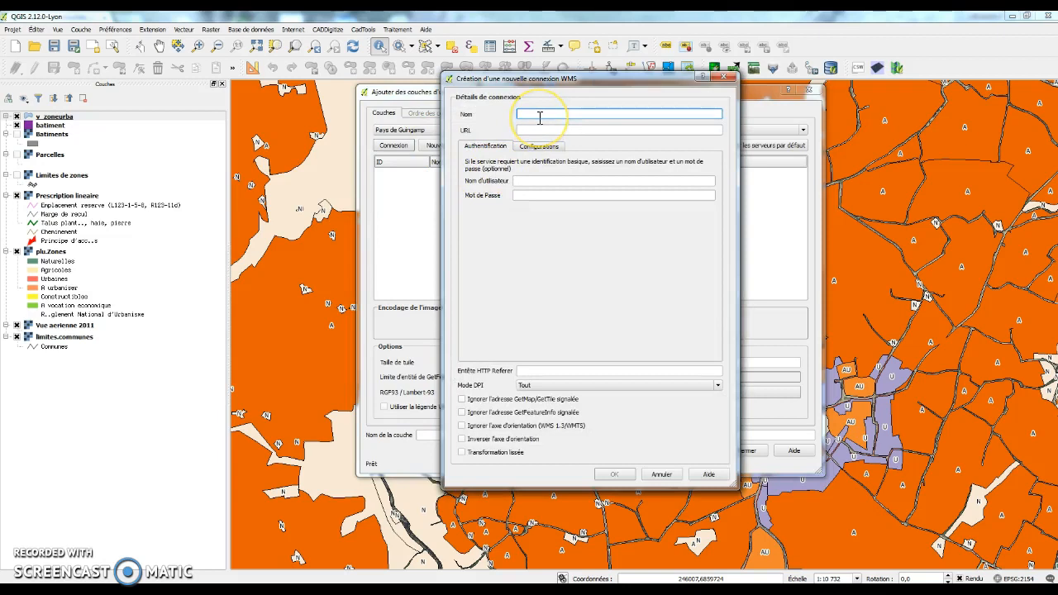
pyautogui.write('CG22')
pyautogui.press('Tab')
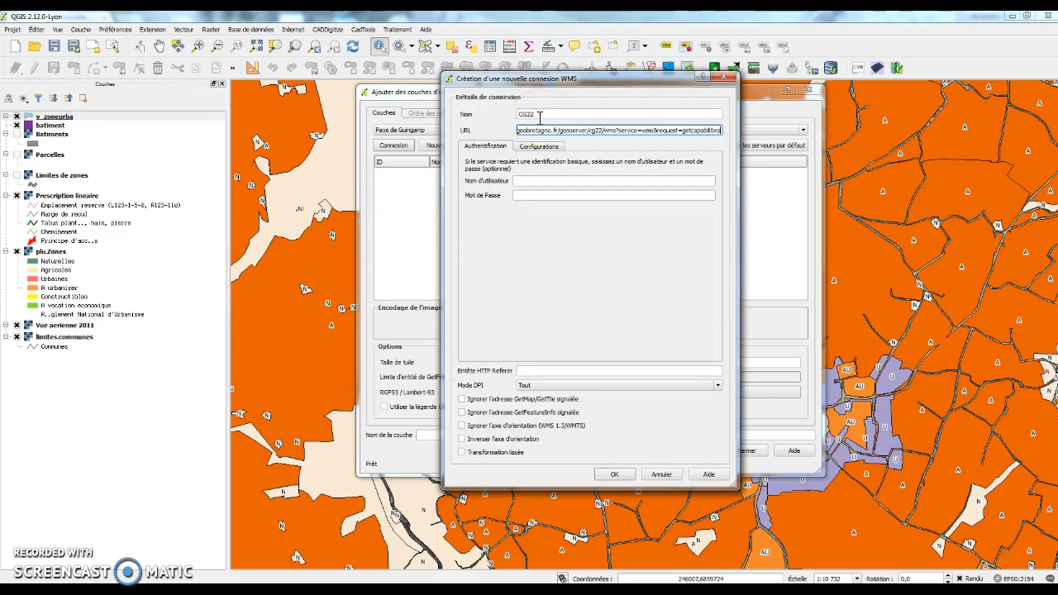
pyautogui.click(615, 474)
pyautogui.click(571, 291)
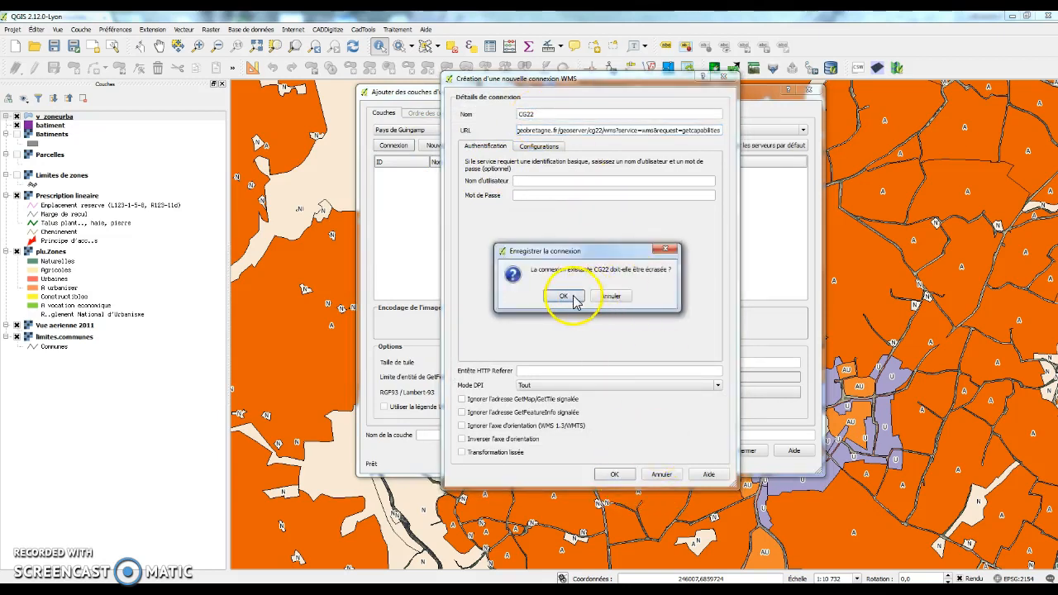
# Step: Connect to cg22 and add the trafic_routier_total_22 layer to the map
pyautogui.click(399, 133)
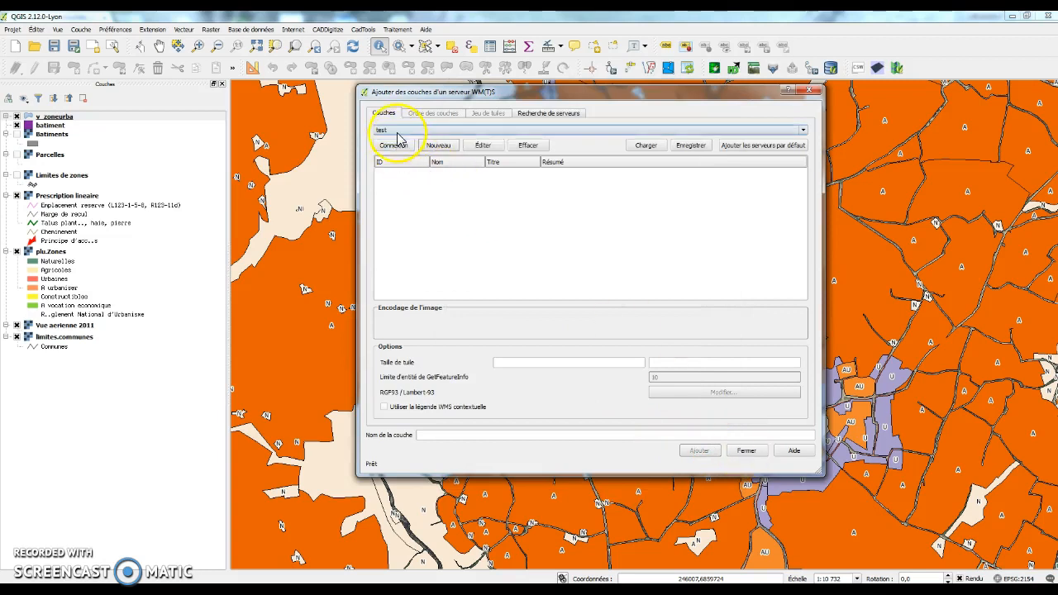
pyautogui.click(388, 140)
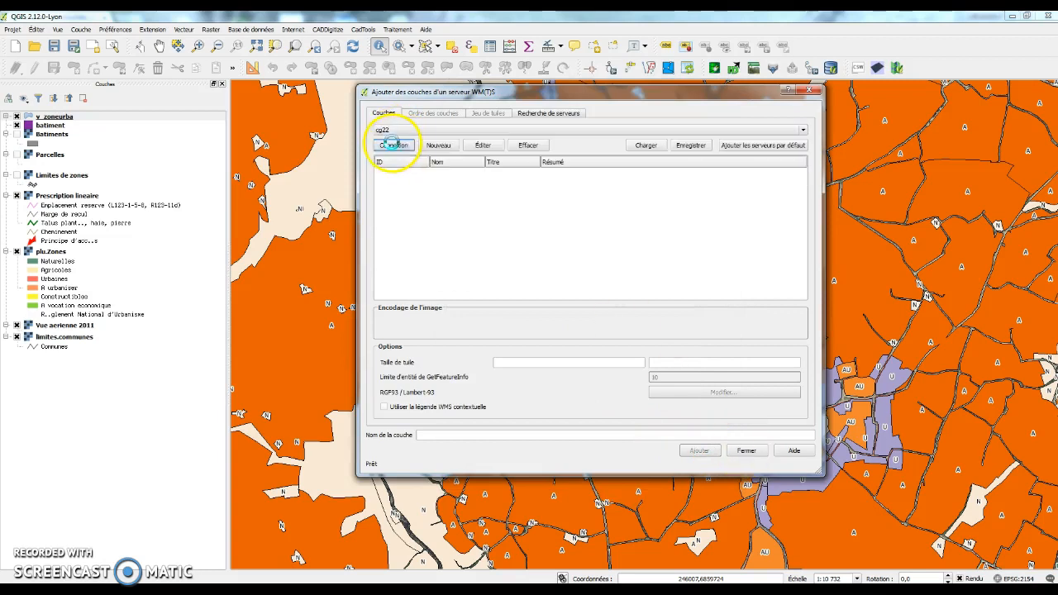
pyautogui.click(393, 146)
pyautogui.moveTo(484, 162); pyautogui.dragTo(543, 238)
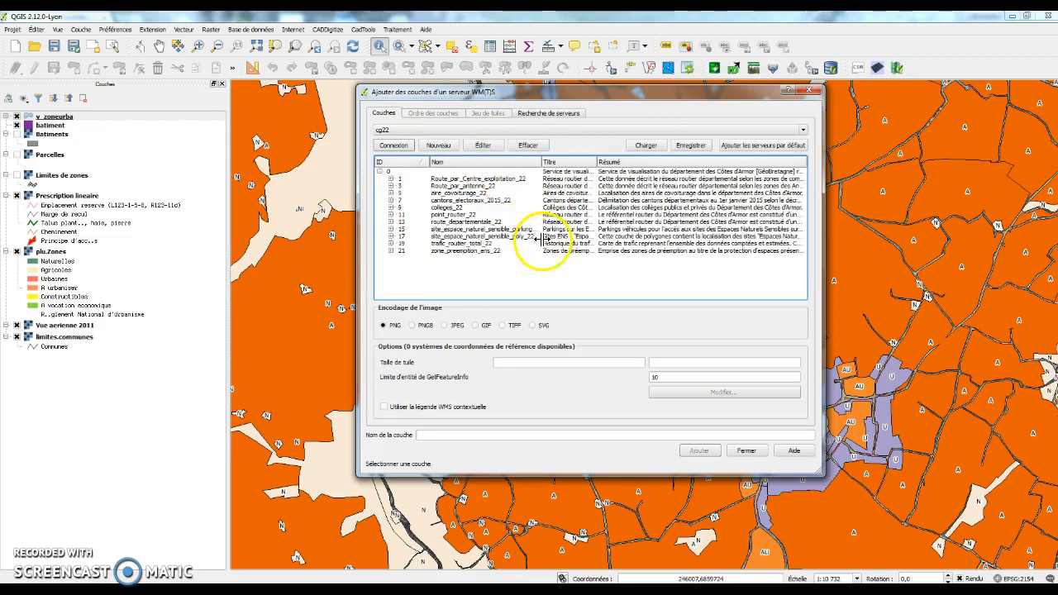
pyautogui.click(479, 244)
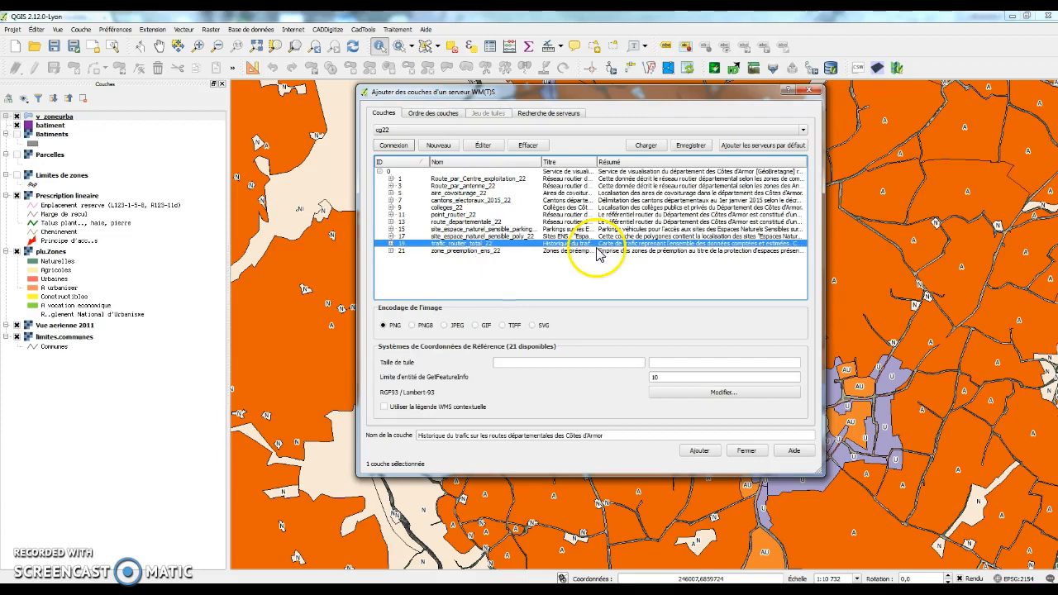
pyautogui.click(700, 451)
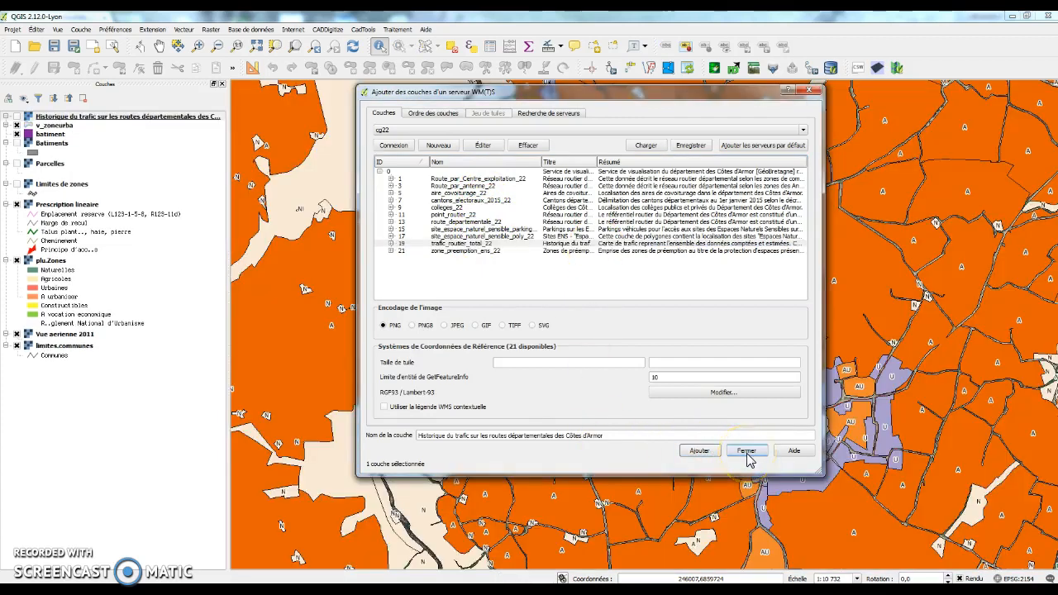
pyautogui.click(748, 454)
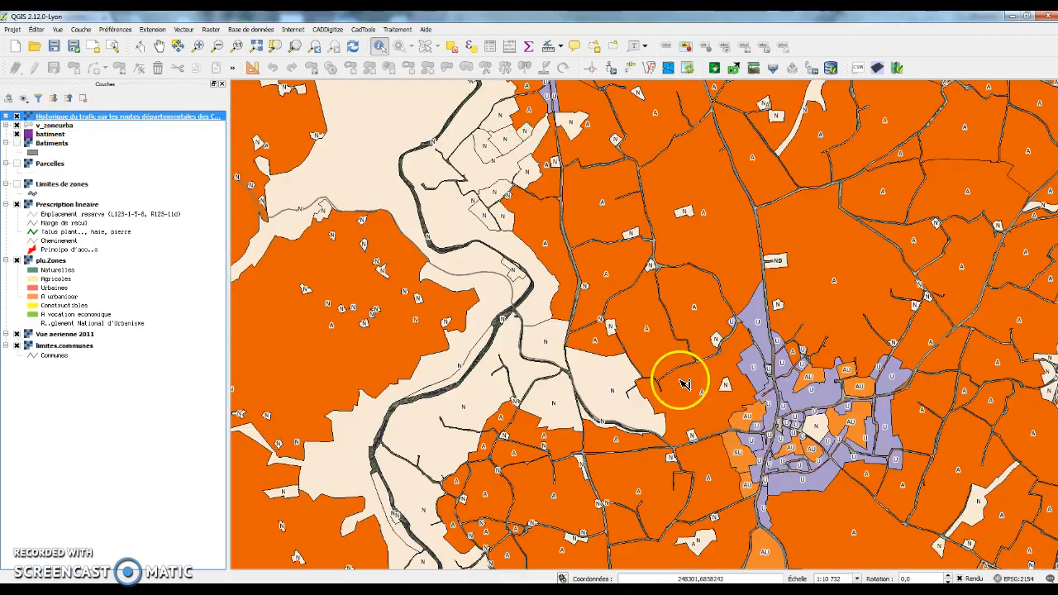
# Step: Zoom out and identify a D21 road section, showing its trafic_routier_total_22 attributes
pyautogui.scroll(-1, 683, 383)
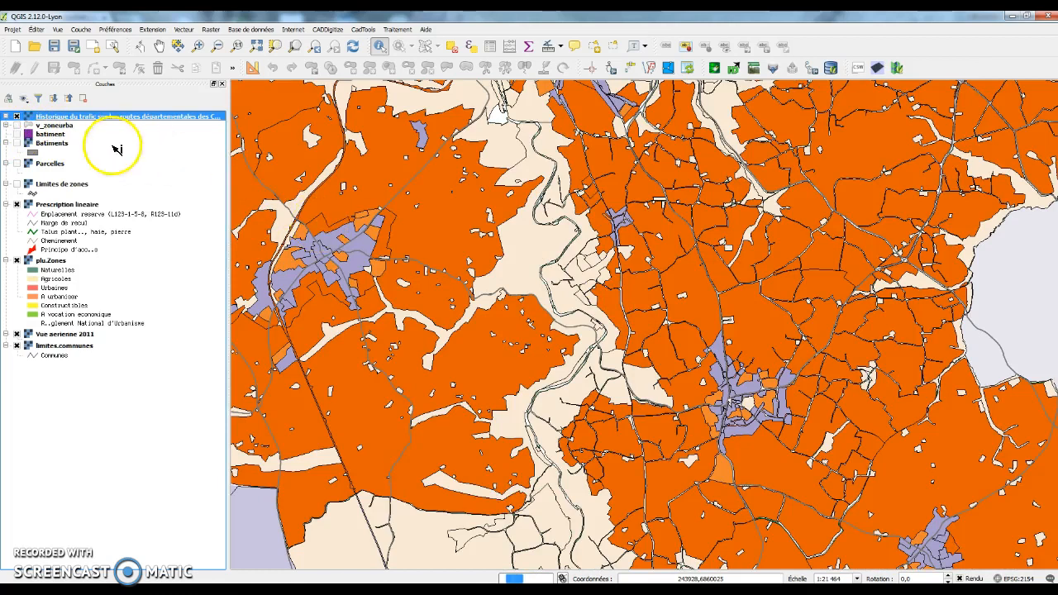
pyautogui.scroll(-1, 653, 271)
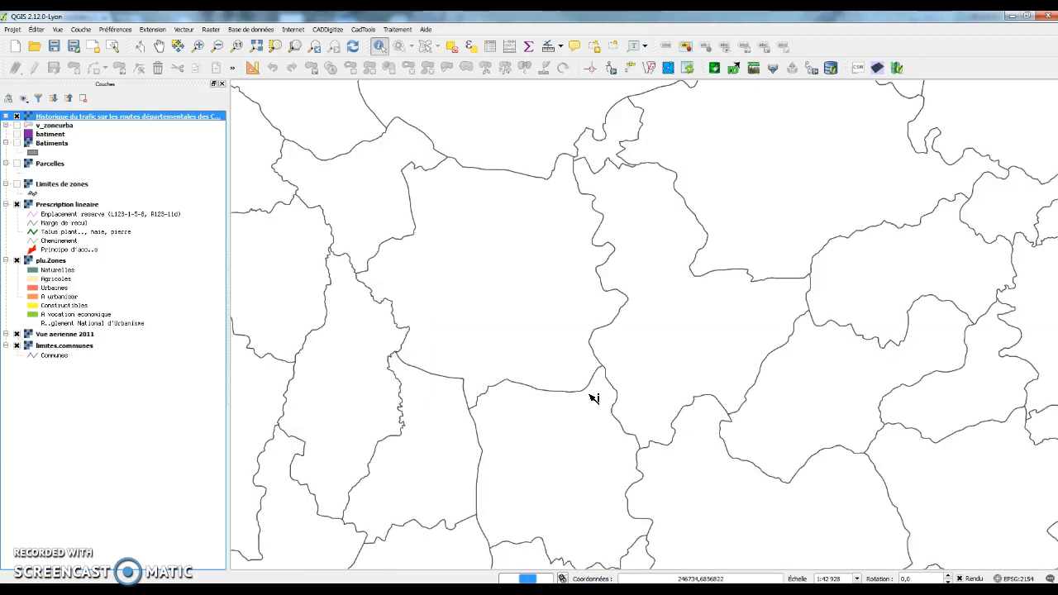
pyautogui.scroll(-1, 639, 362)
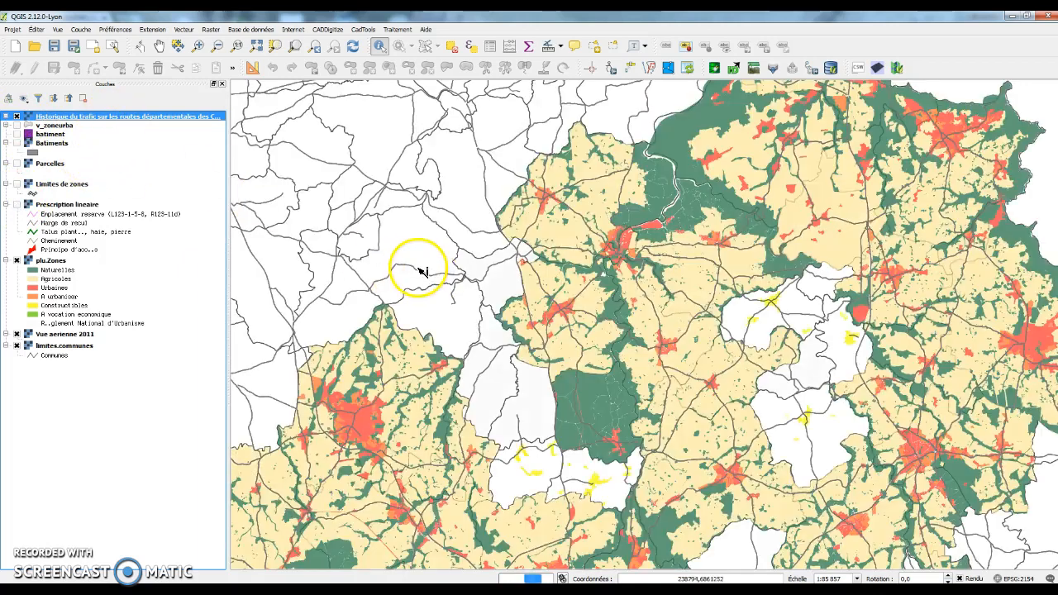
pyautogui.click(422, 272)
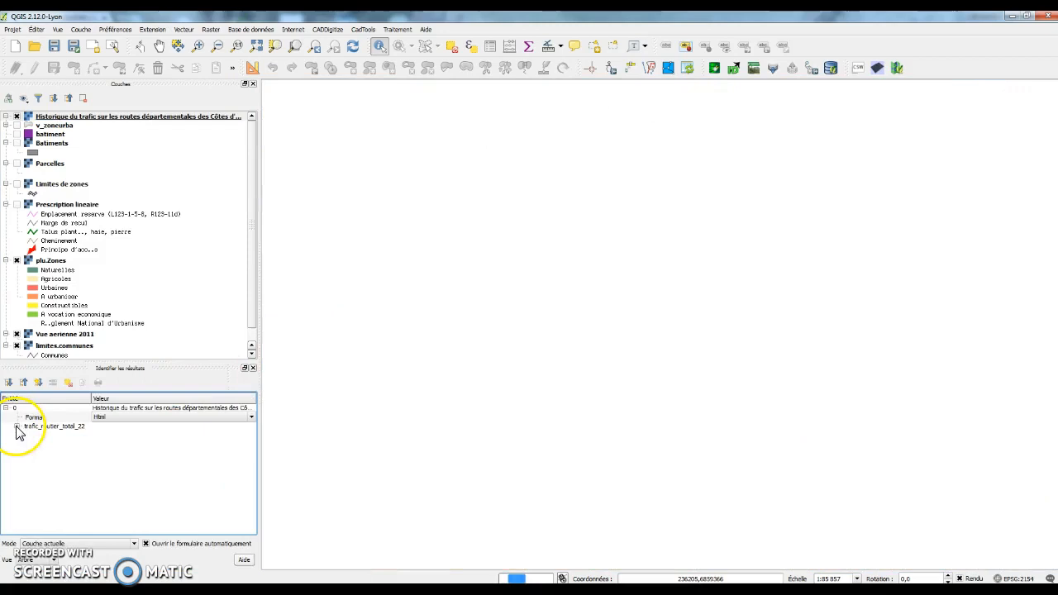
pyautogui.click(19, 427)
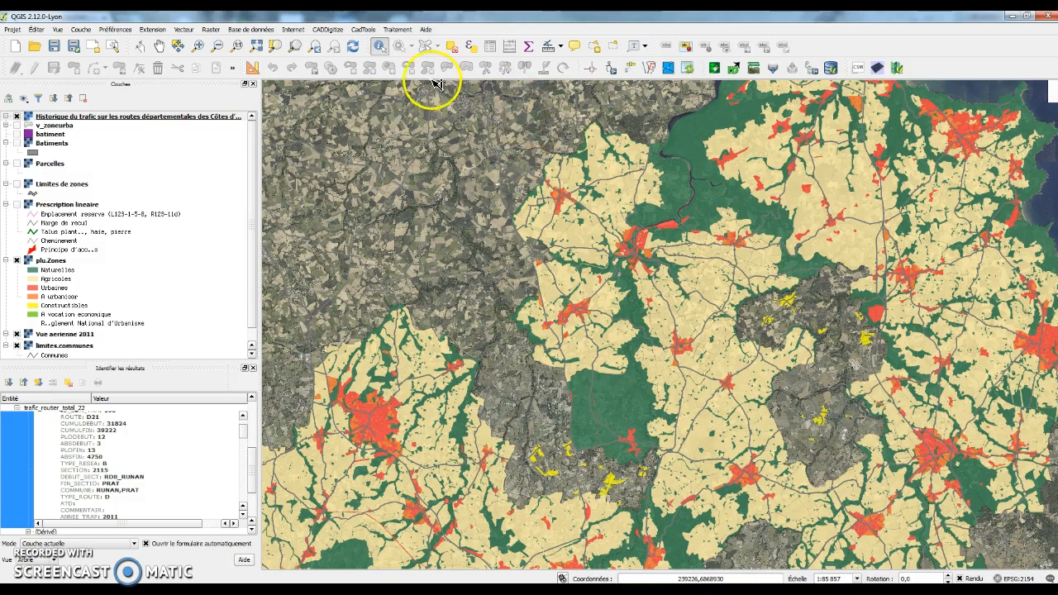
# Step: Measure a seven-point line distance of about 31,261 km across the map
pyautogui.click(561, 47)
pyautogui.click(575, 69)
pyautogui.click(485, 231)
pyautogui.click(562, 143)
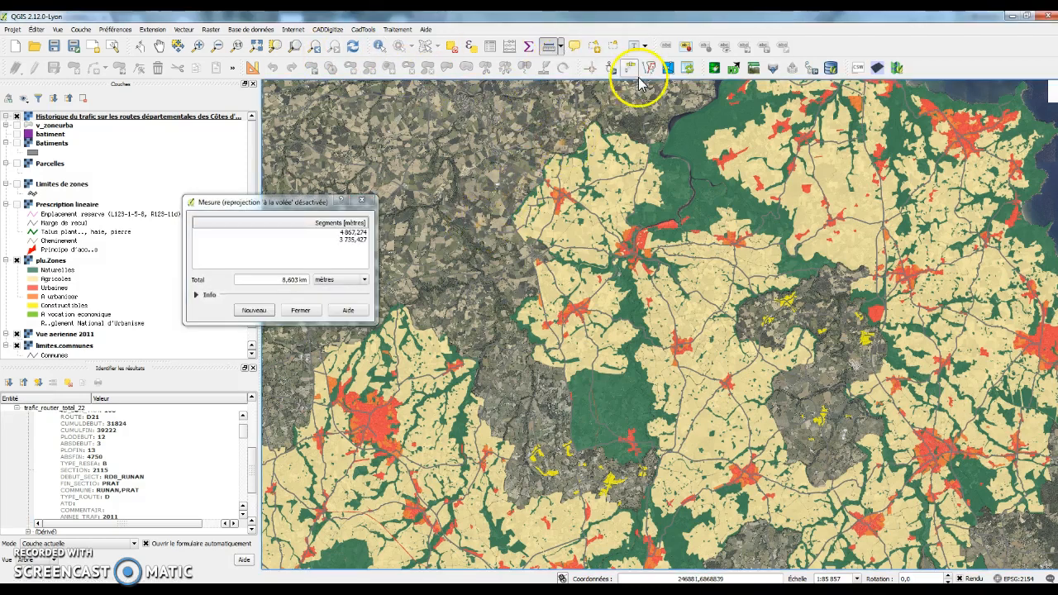
pyautogui.click(647, 70)
pyautogui.click(697, 151)
pyautogui.click(777, 194)
pyautogui.click(699, 219)
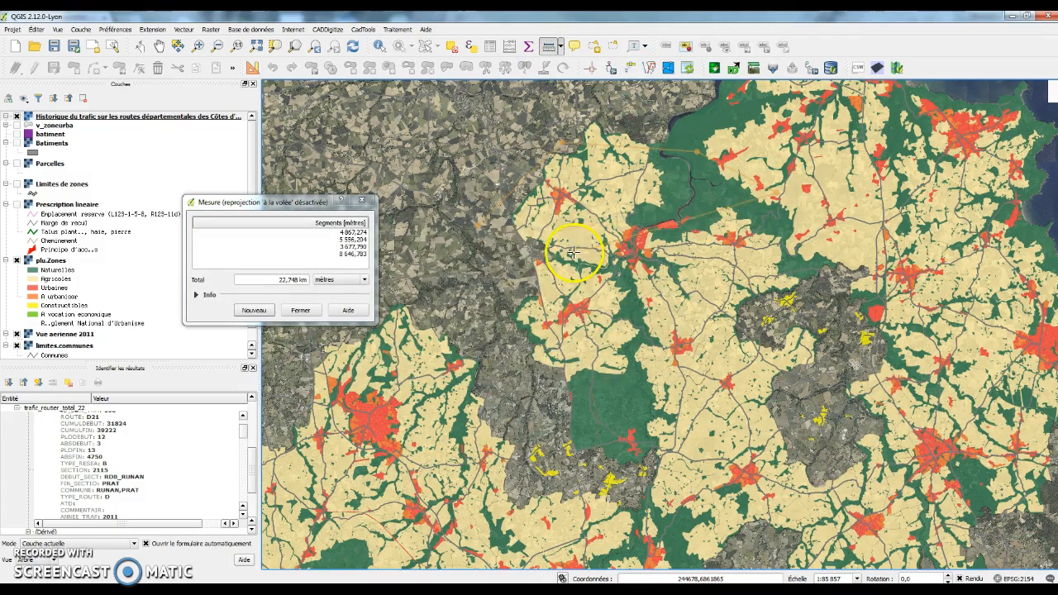
pyautogui.click(434, 258)
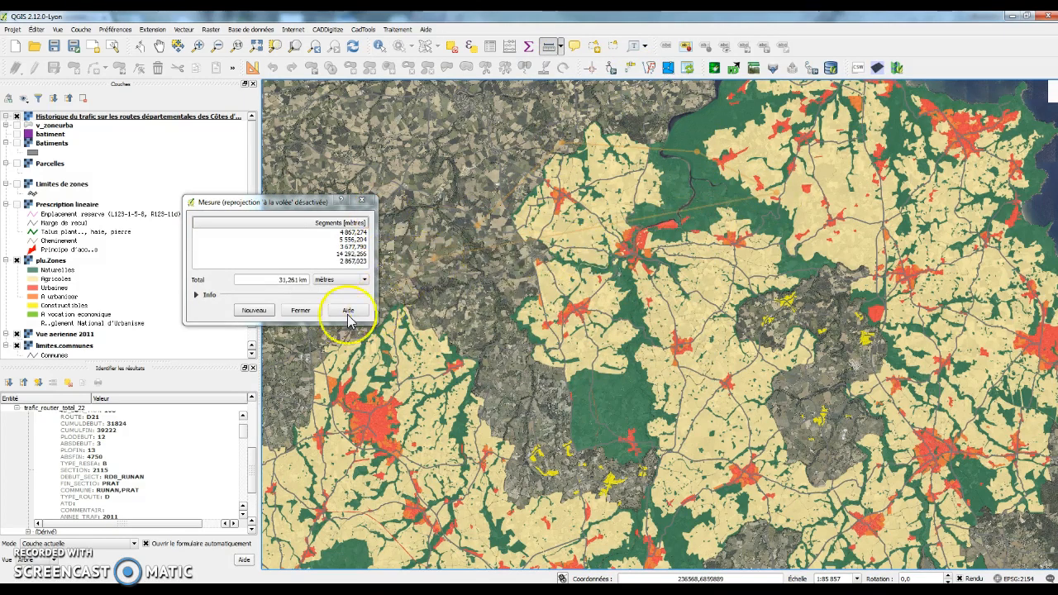
pyautogui.click(300, 313)
# Step: Measure a four-corner polygon area of about 23,936 km², then close the Mesure window
pyautogui.click(560, 48)
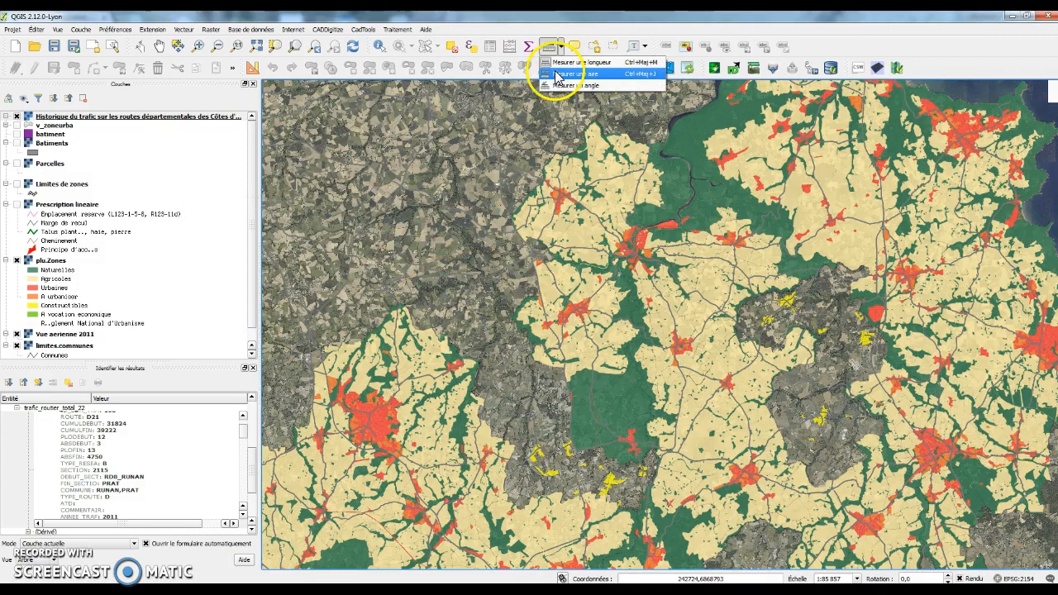
pyautogui.click(562, 75)
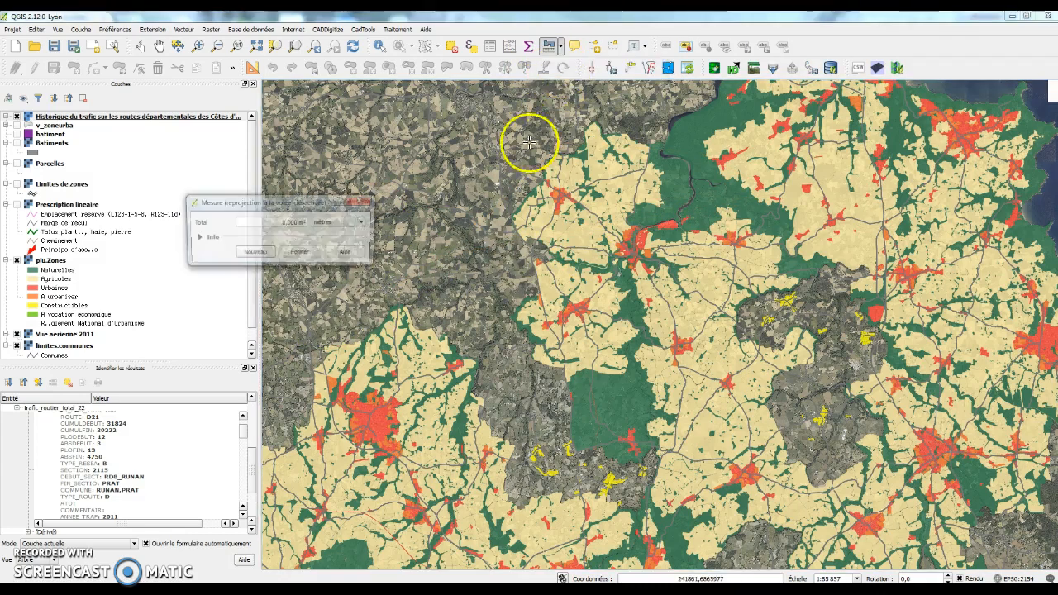
pyautogui.click(440, 242)
pyautogui.click(590, 273)
pyautogui.click(621, 170)
pyautogui.click(562, 134)
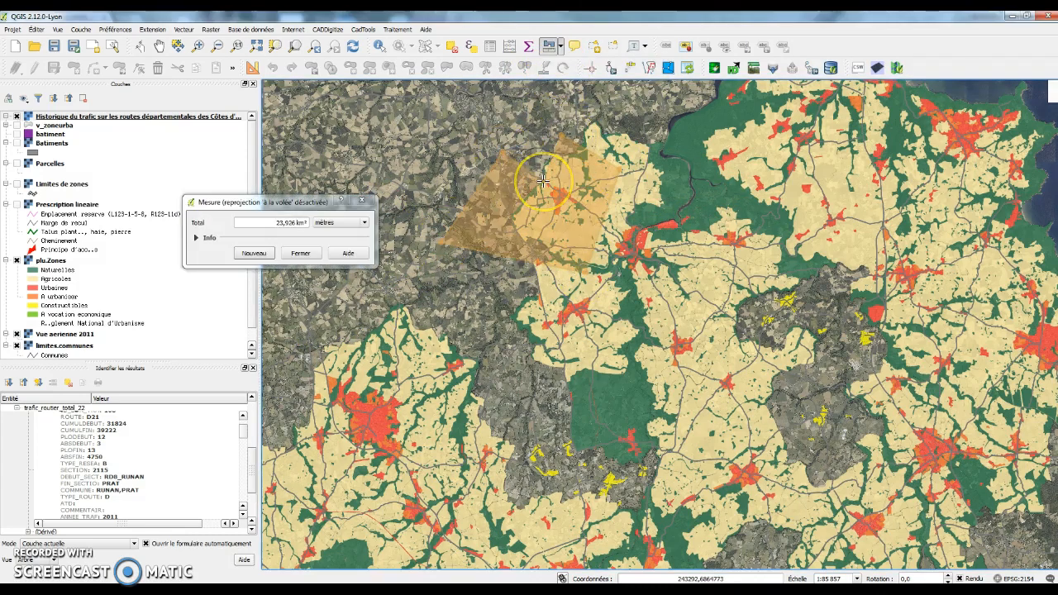
pyautogui.click(301, 254)
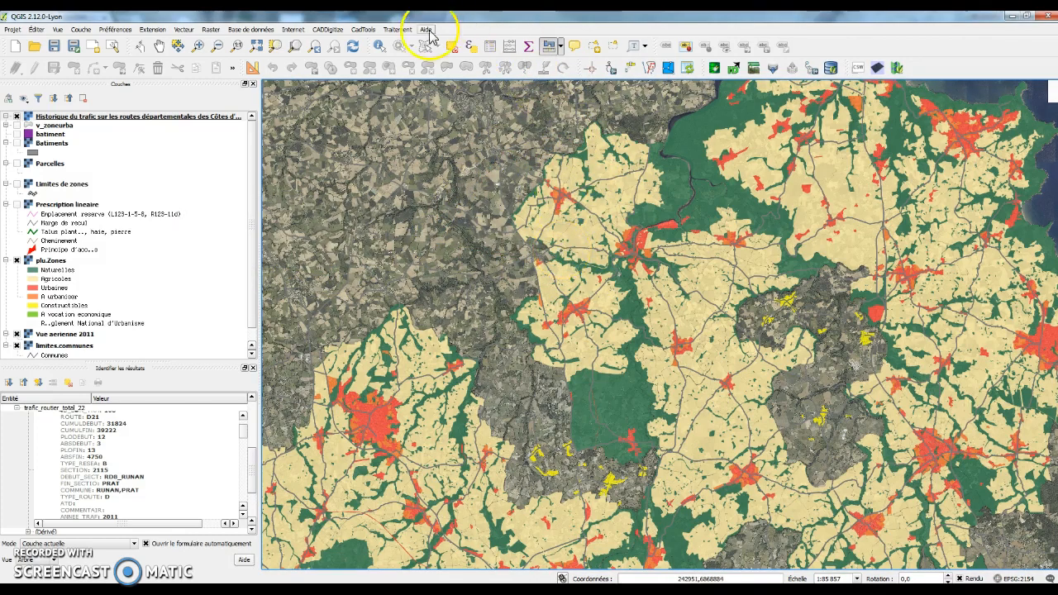
# Step: Check the Traitement menu, then choose Couche > Créer une couche > Nouvelle couche shapefile
pyautogui.click(398, 29)
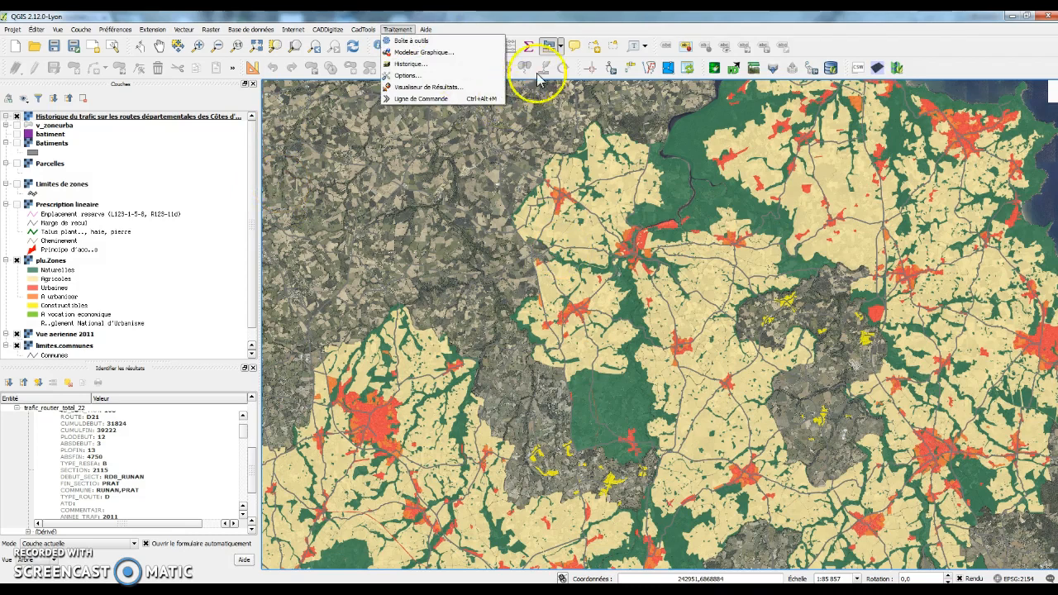
pyautogui.click(576, 30)
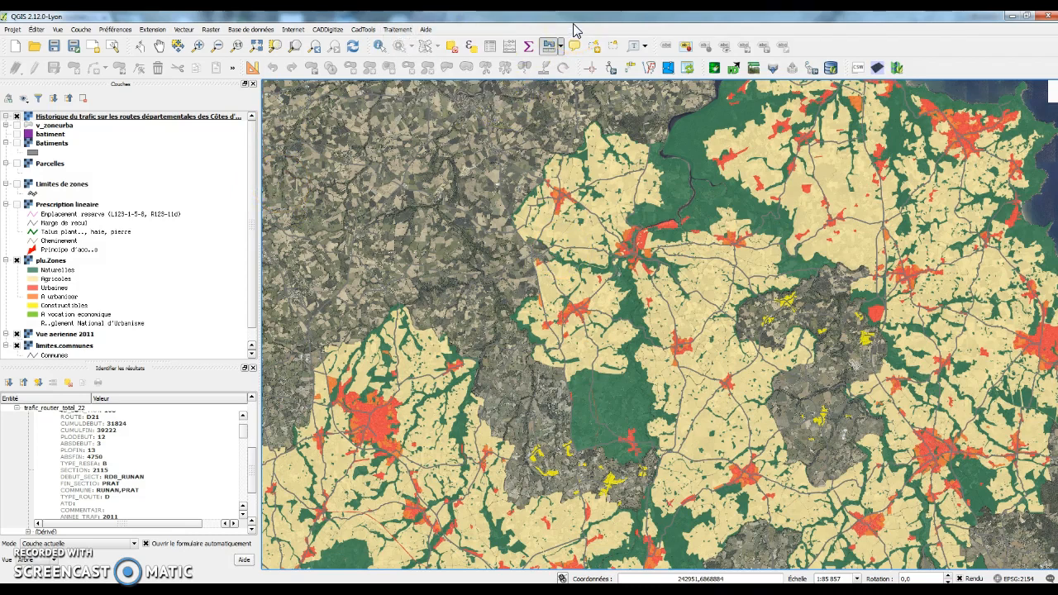
pyautogui.click(81, 29)
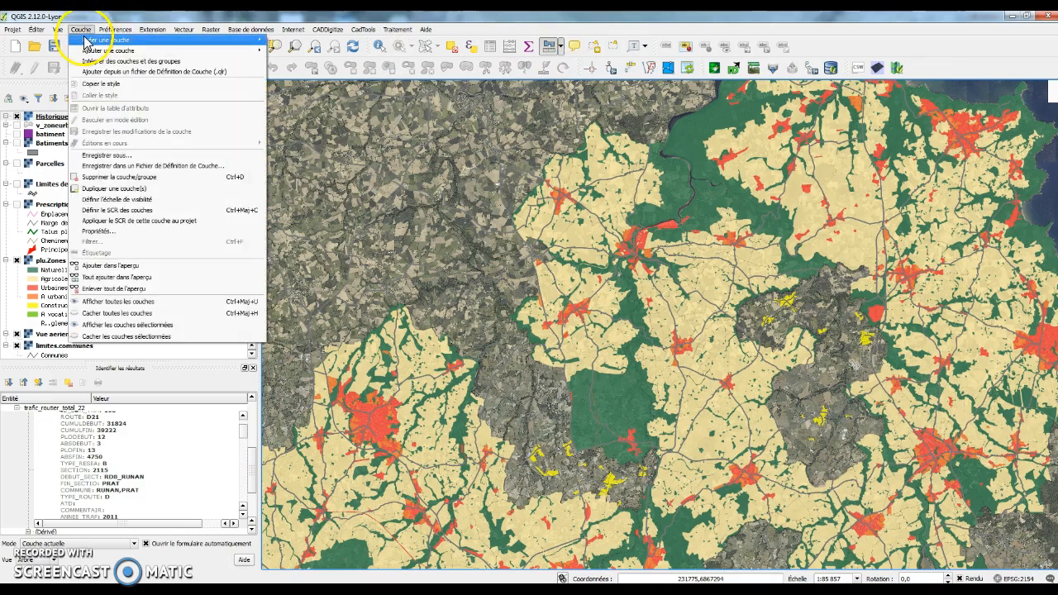
pyautogui.moveTo(87, 41)
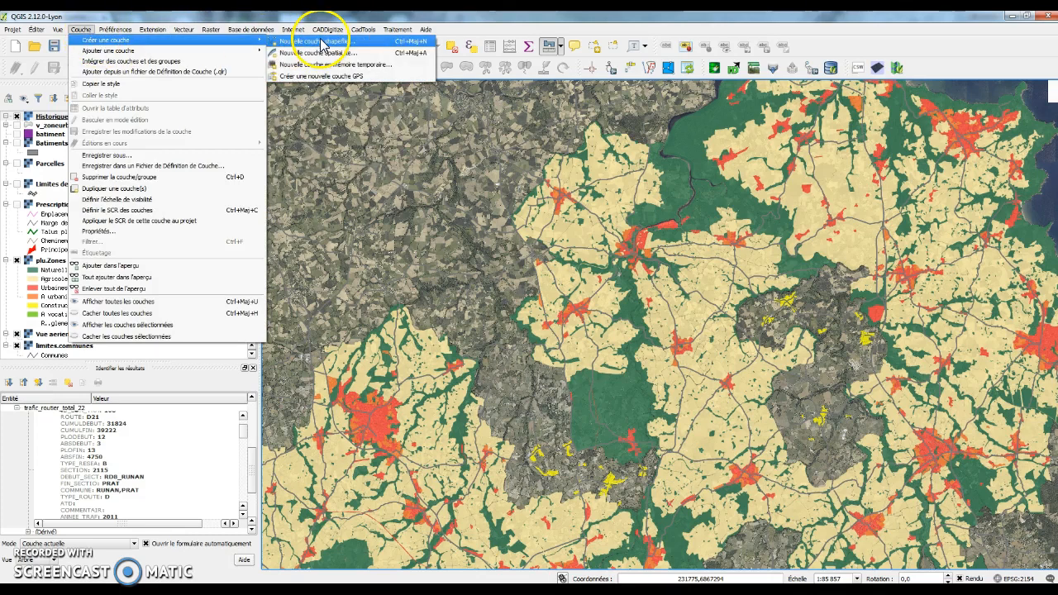
pyautogui.click(323, 43)
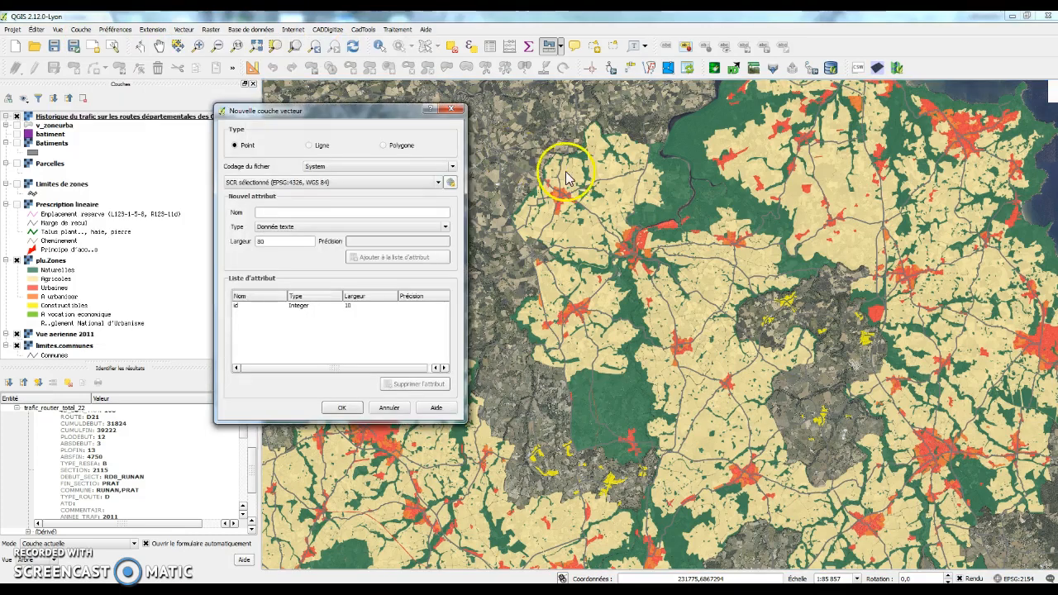